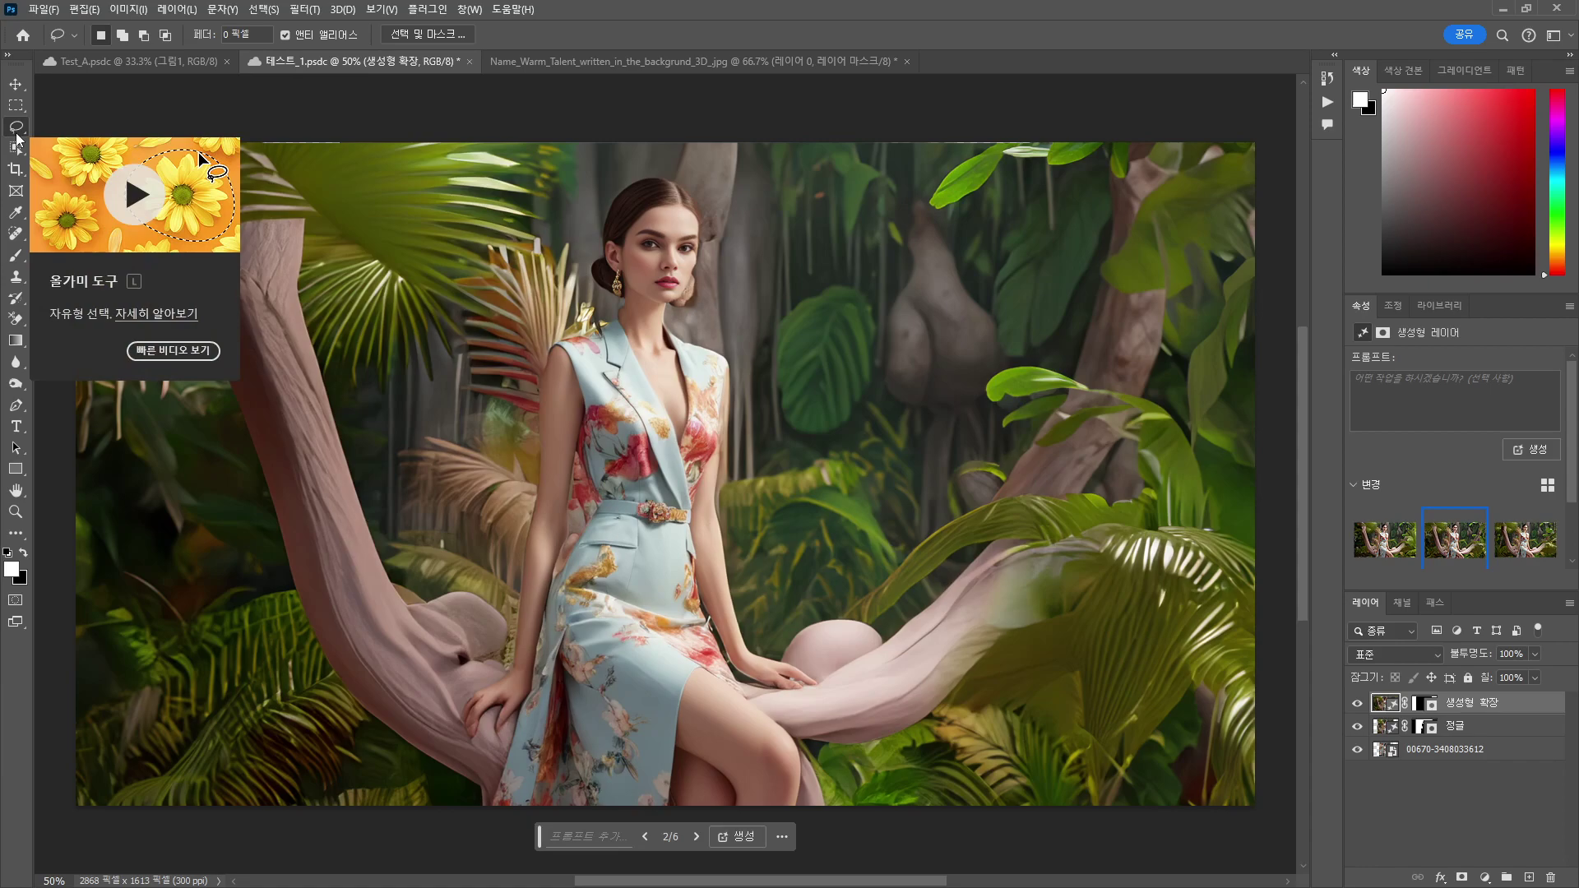
pyautogui.click(17, 110)
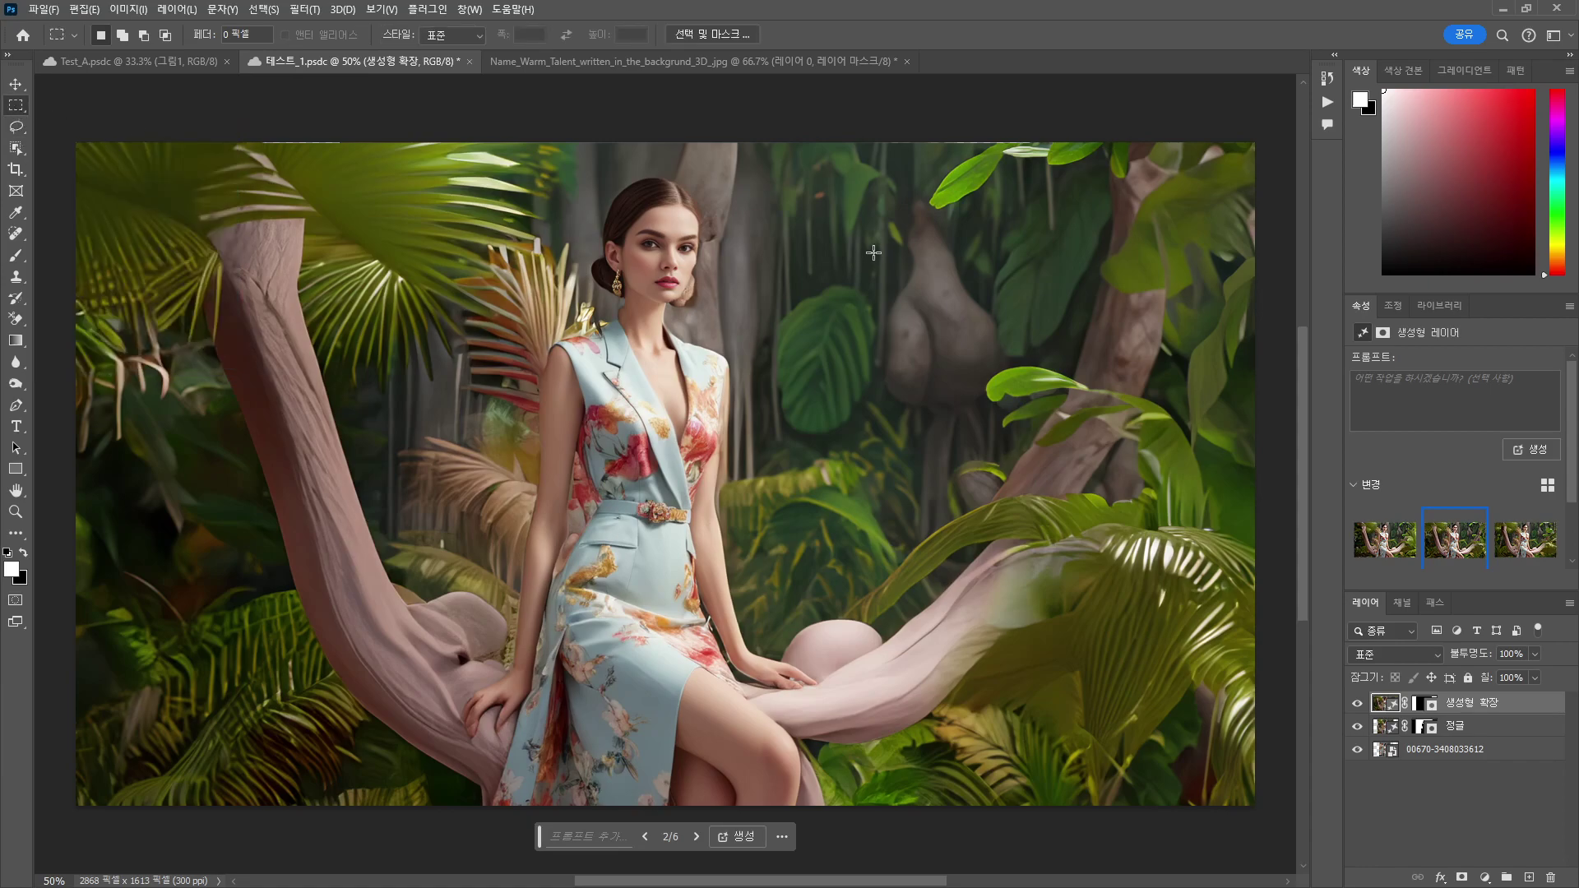
pyautogui.moveTo(751, 140); pyautogui.dragTo(966, 444)
pyautogui.press('l')
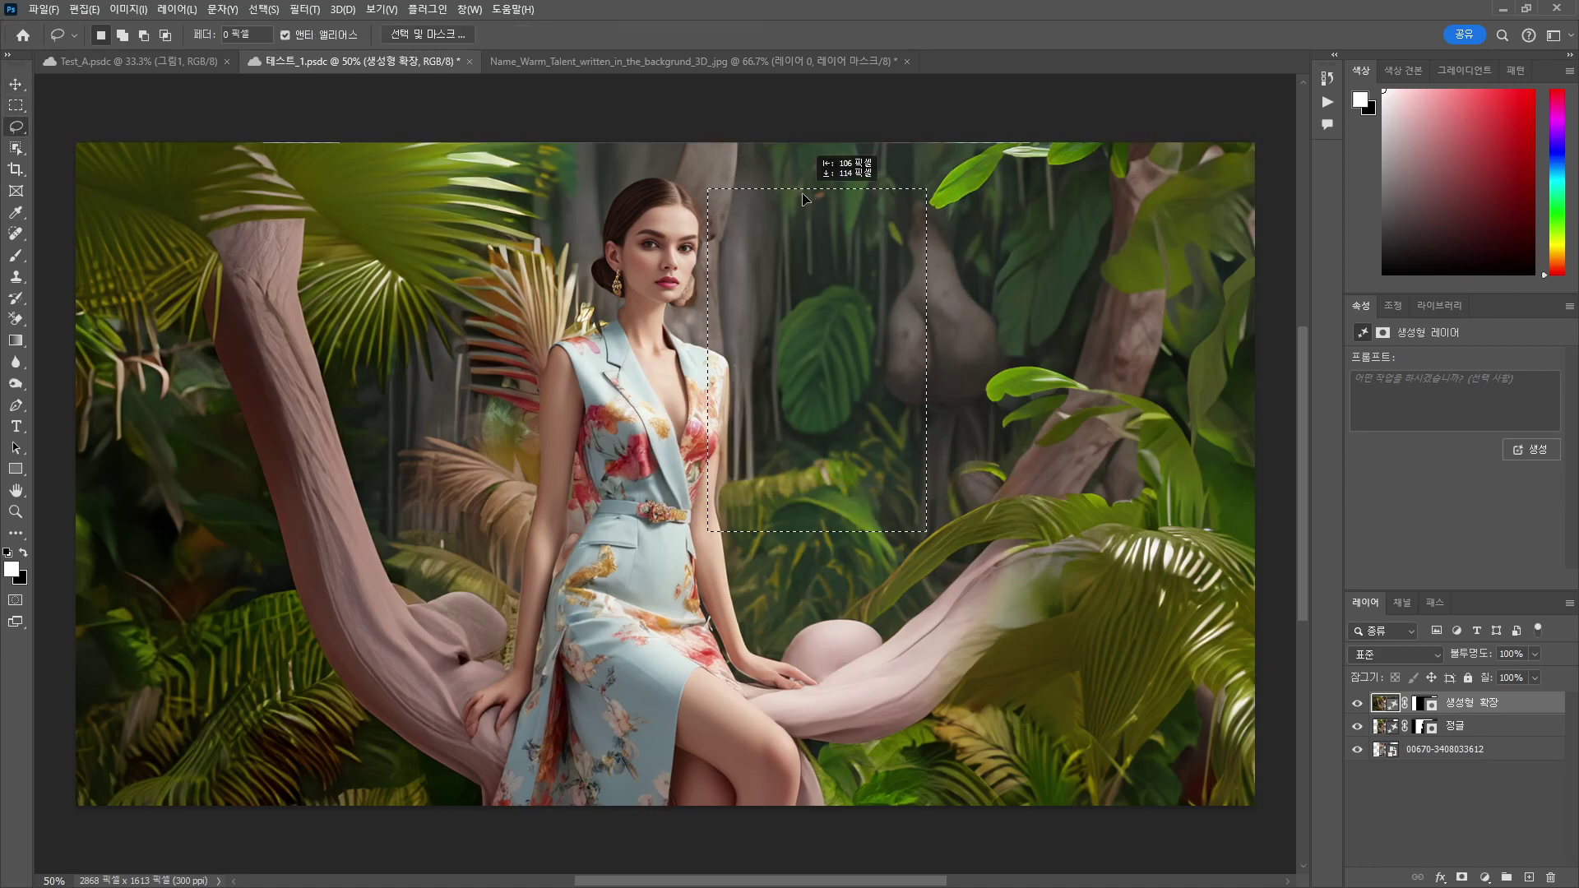
pyautogui.click(796, 154)
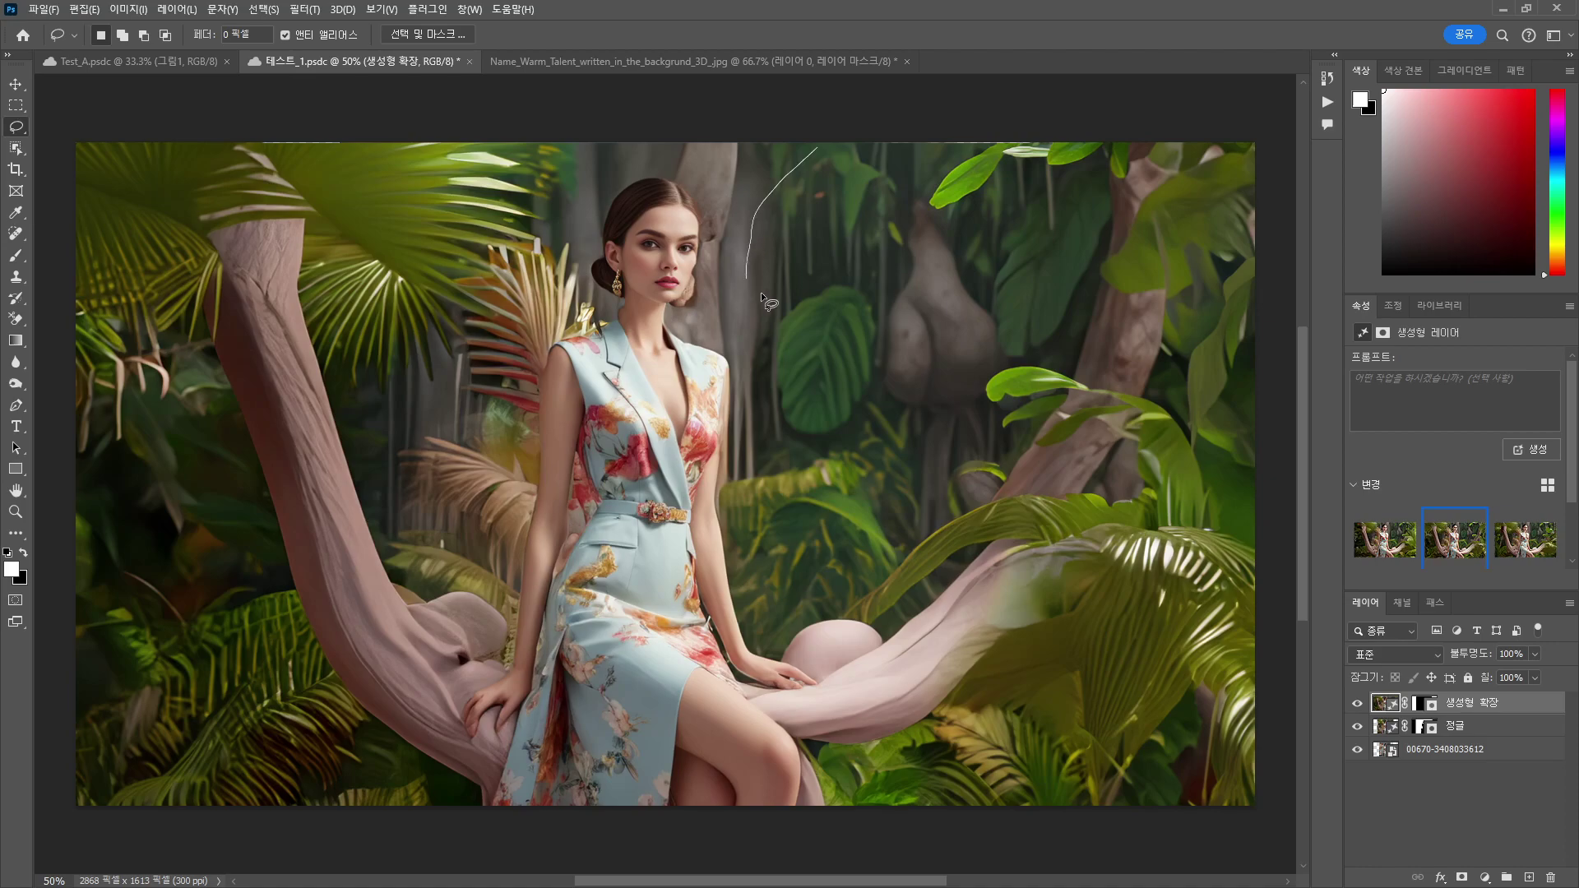
pyautogui.moveTo(924, 466)
pyautogui.mouseDown()
pyautogui.moveTo(959, 453)
pyautogui.moveTo(966, 294)
pyautogui.moveTo(935, 232)
pyautogui.moveTo(931, 167)
pyautogui.mouseUp()
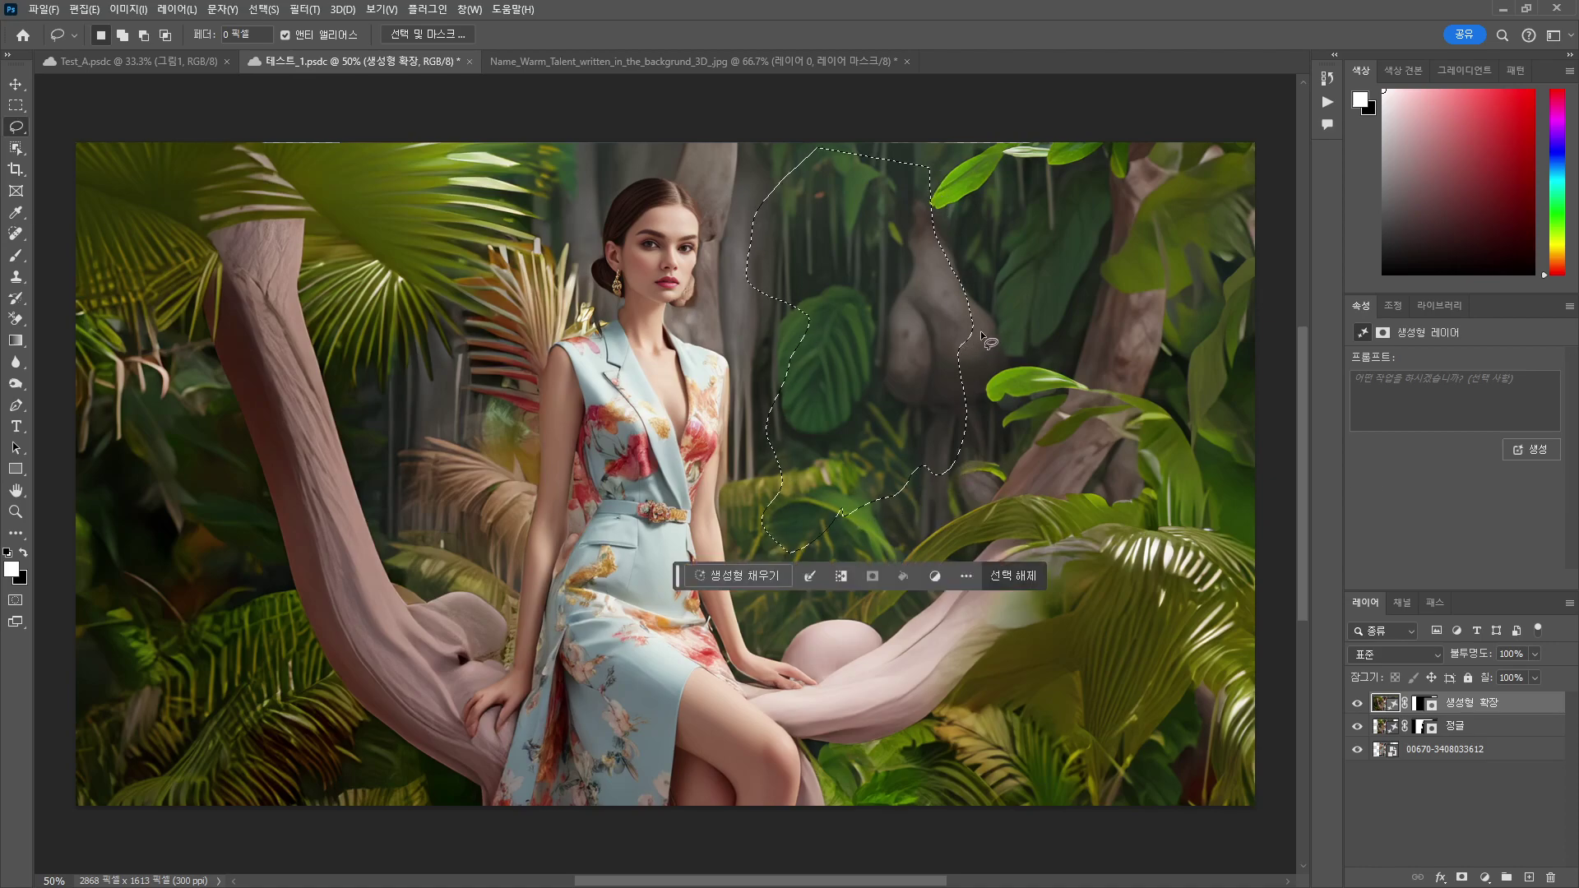
pyautogui.click(1014, 309)
pyautogui.click(16, 105)
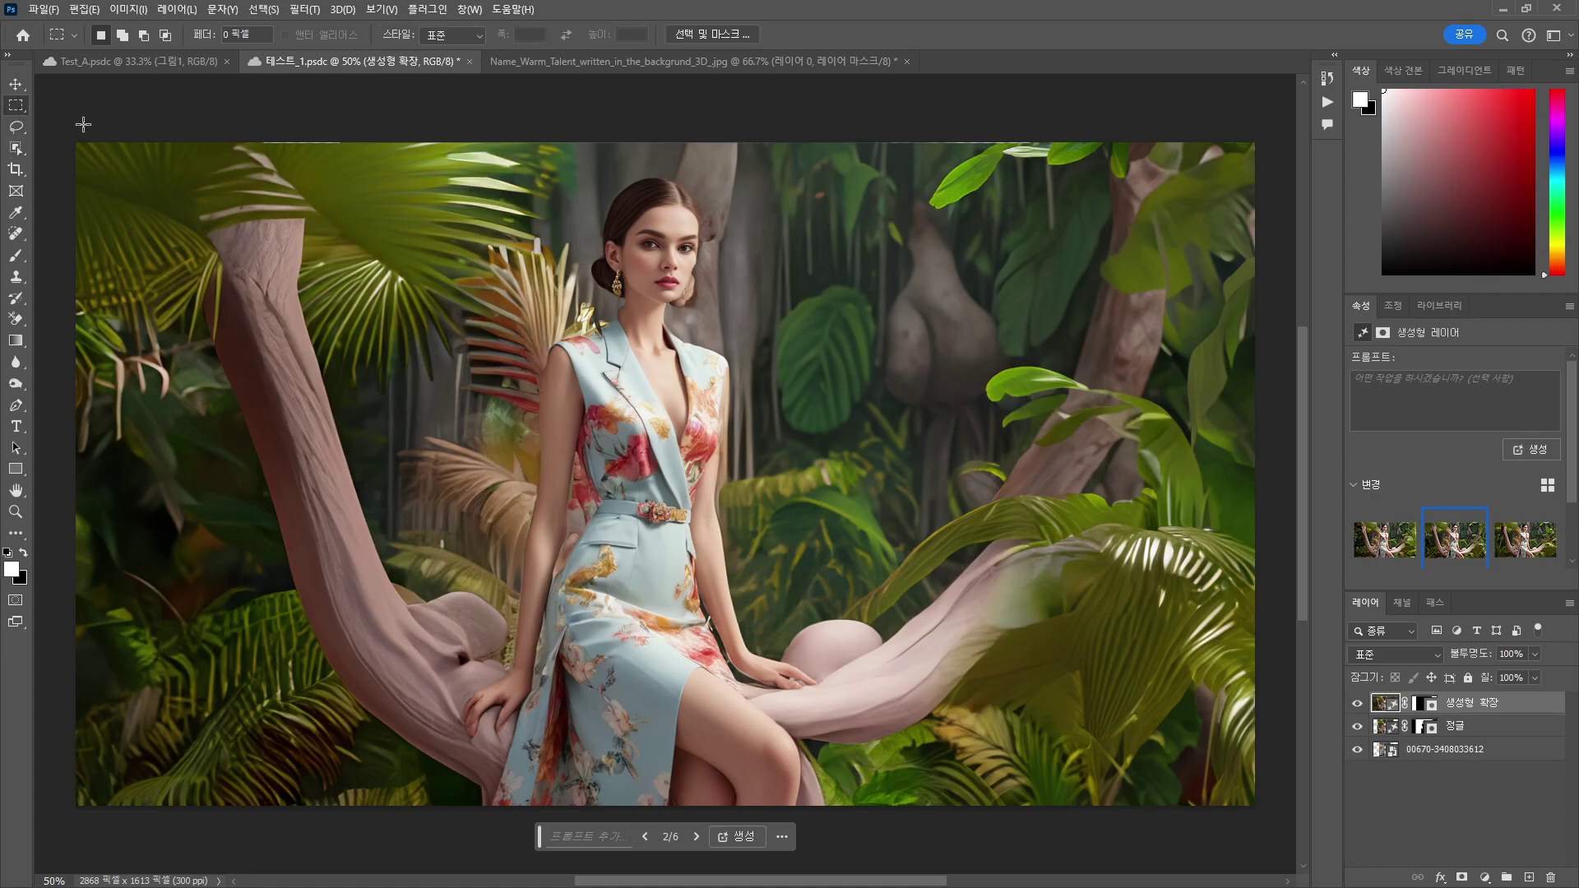
# Make the 정글 layer active by picking the jungle background in the image with the Move tool.
pyautogui.click(16, 85)
pyautogui.click(814, 310)
pyautogui.moveTo(813, 306); pyautogui.dragTo(816, 299)
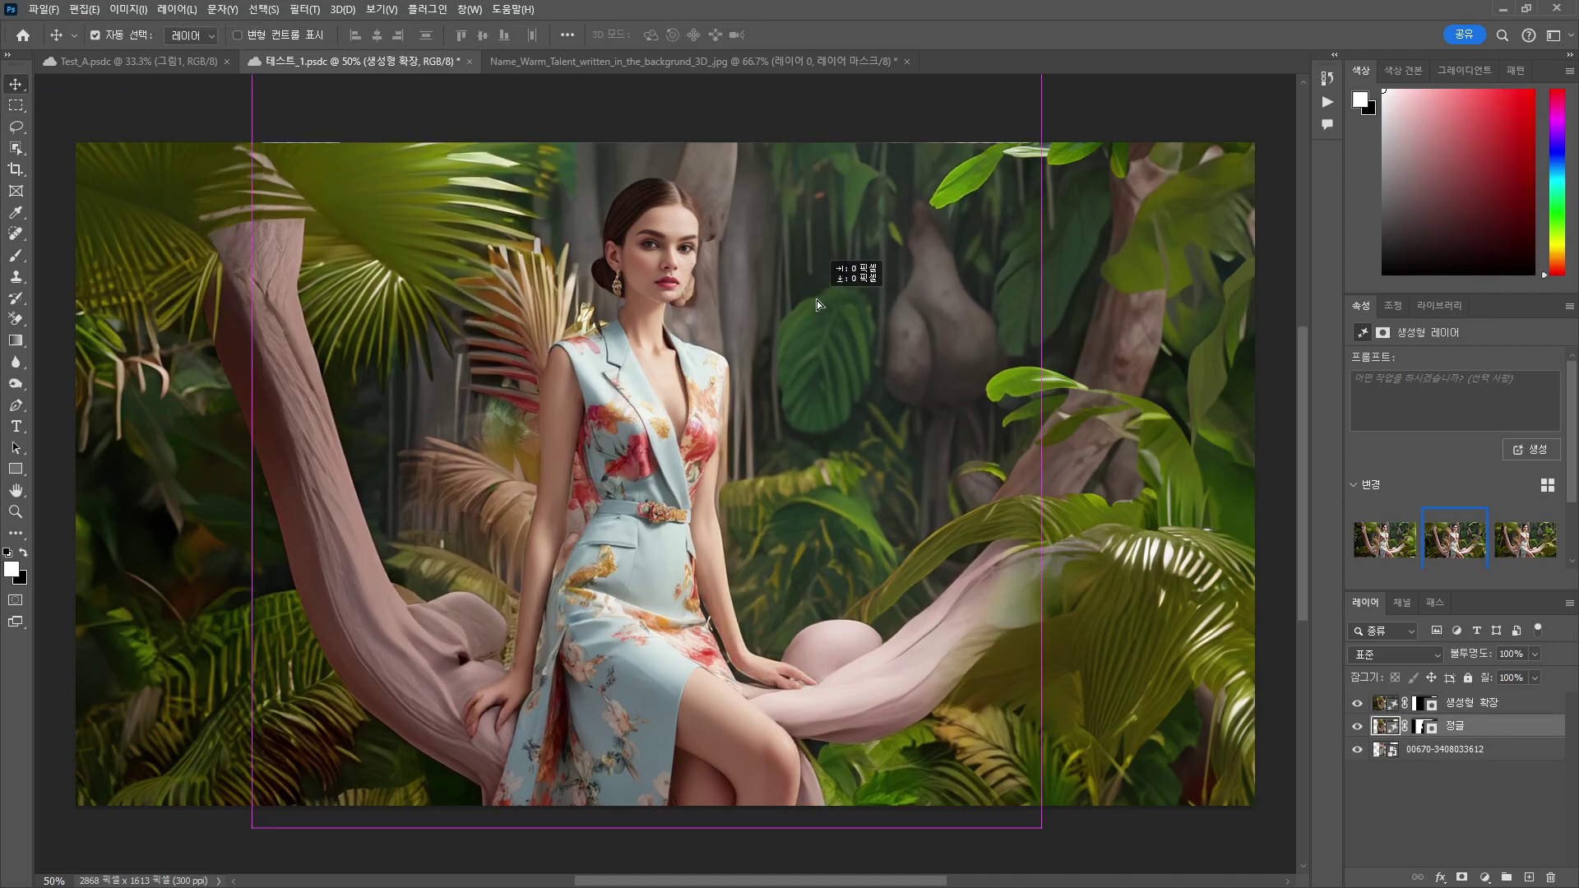
# Select a rectangular background area beside the woman's head and torso and fill it using Generative Fill with the prompt 폭포.
pyautogui.click(16, 106)
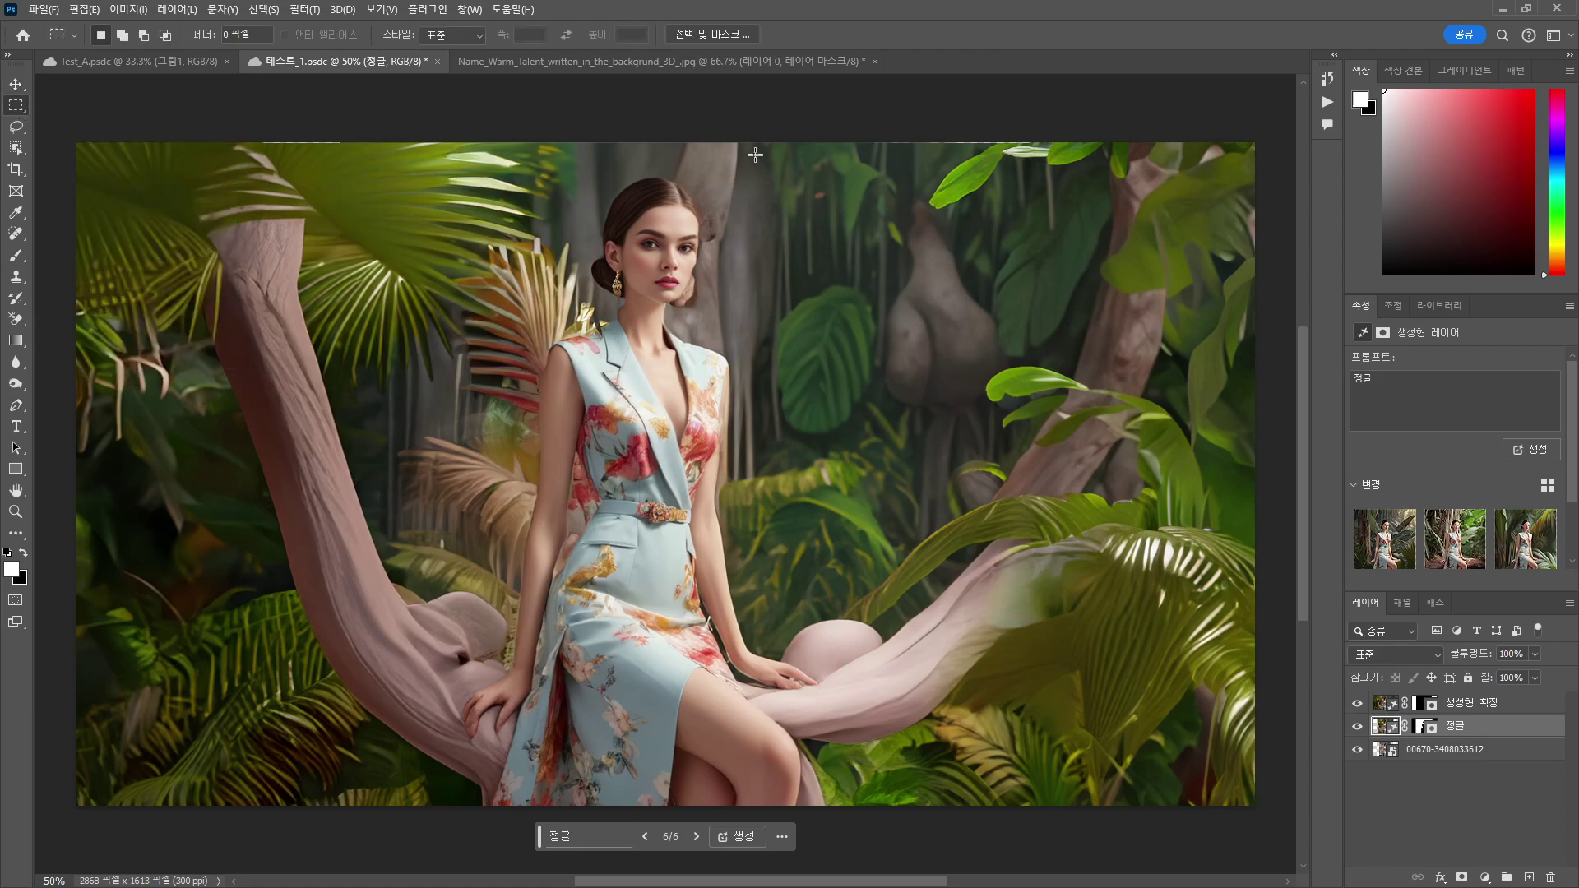
pyautogui.moveTo(743, 144); pyautogui.dragTo(997, 494)
pyautogui.click(763, 513)
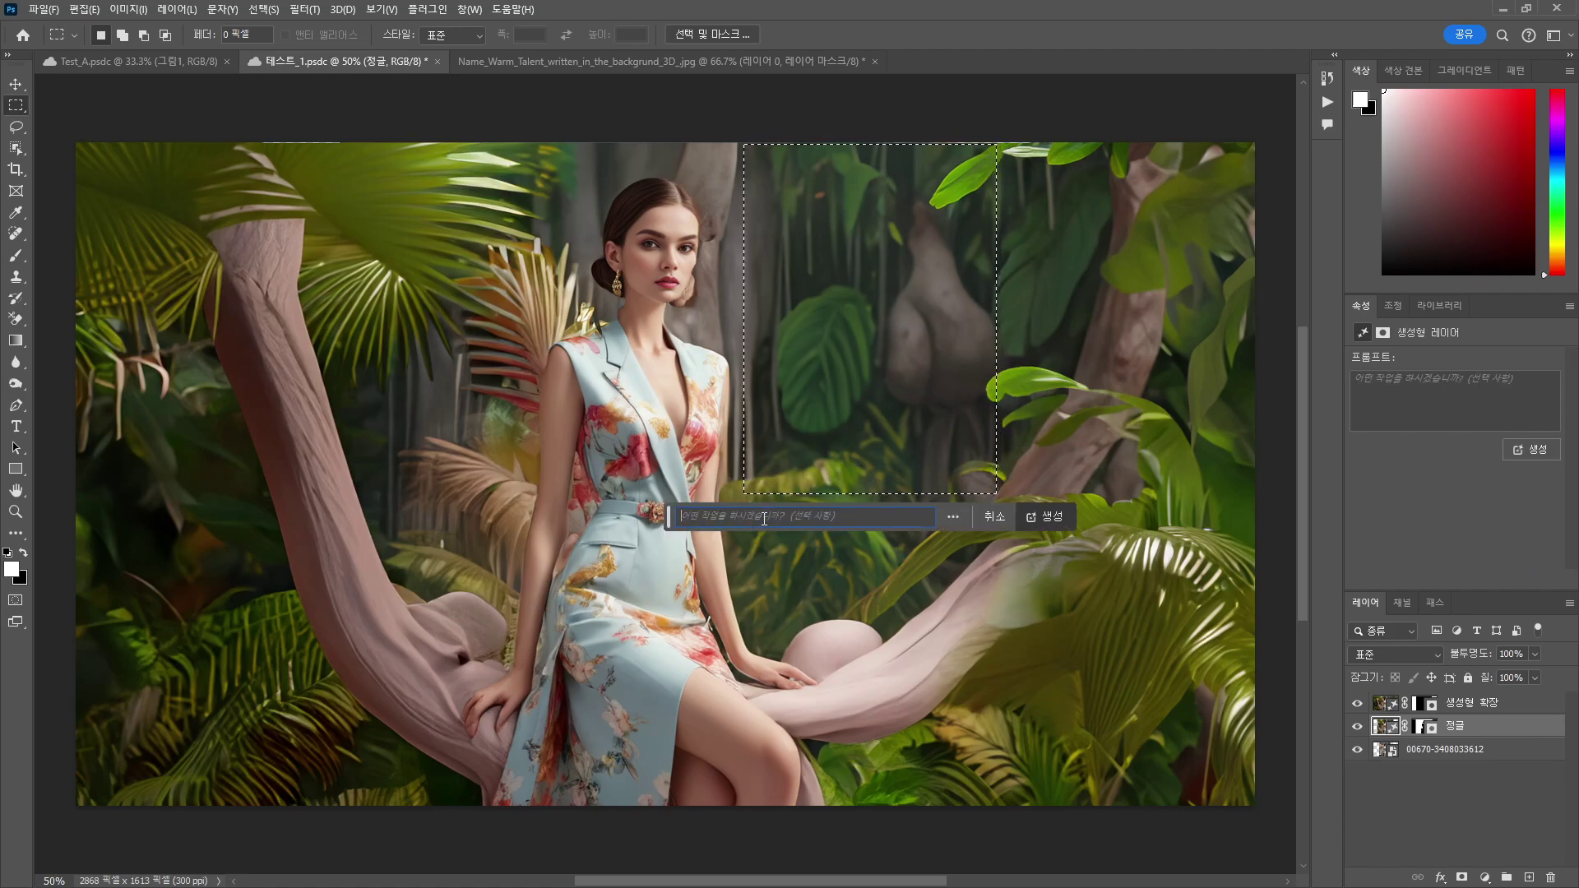
pyautogui.click(778, 516)
pyautogui.write('폭포')
pyautogui.press('Return')
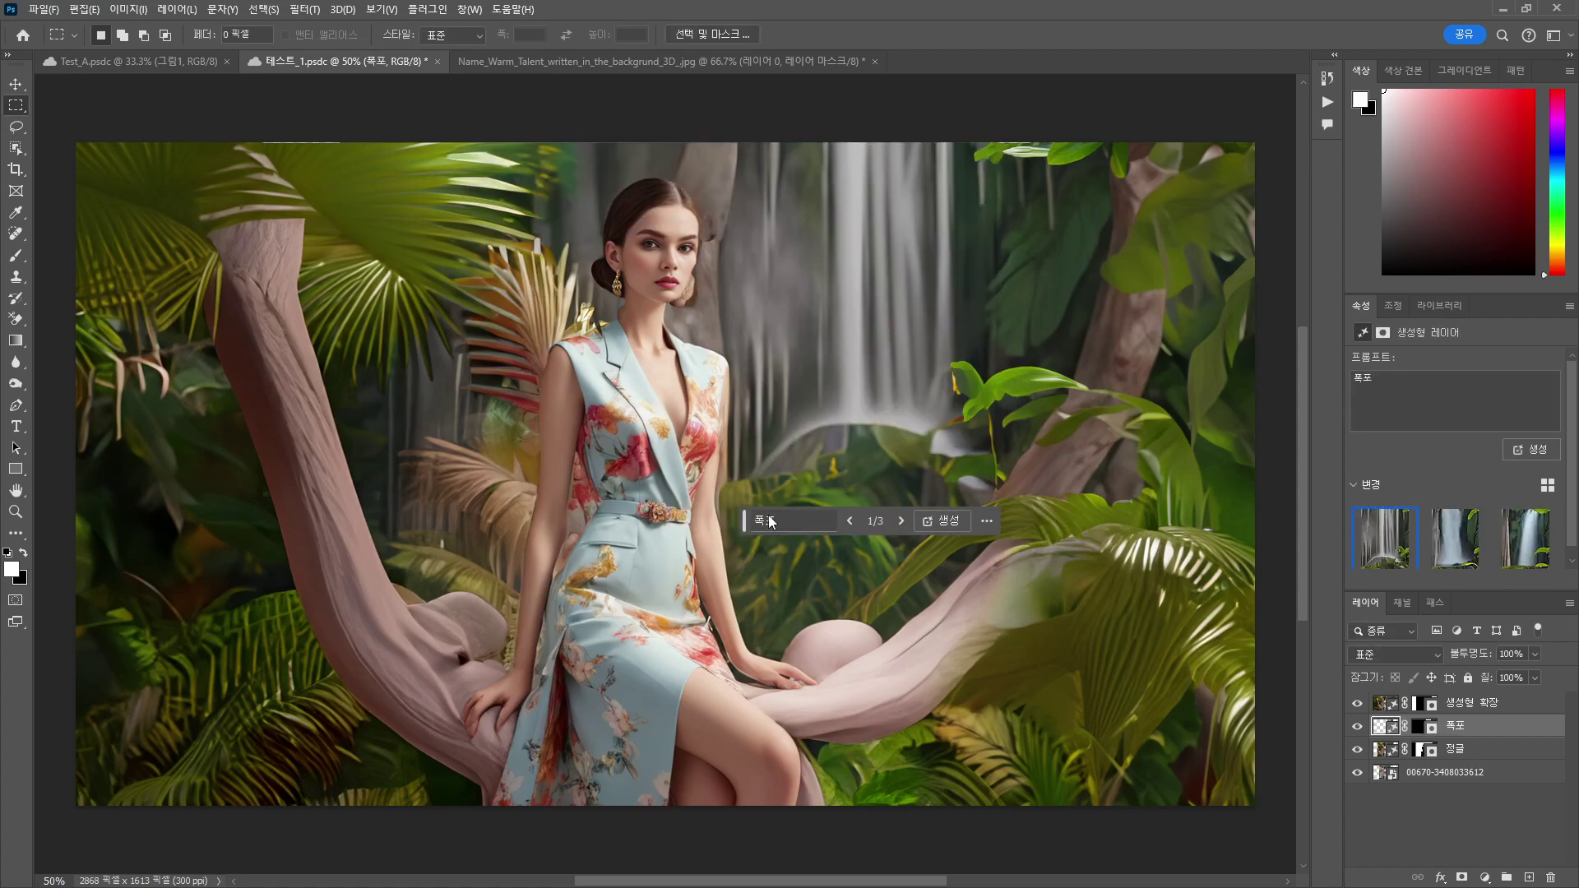
# Go through the waterfall variations, choose the third one, and save the document.
pyautogui.click(1458, 557)
pyautogui.click(1527, 559)
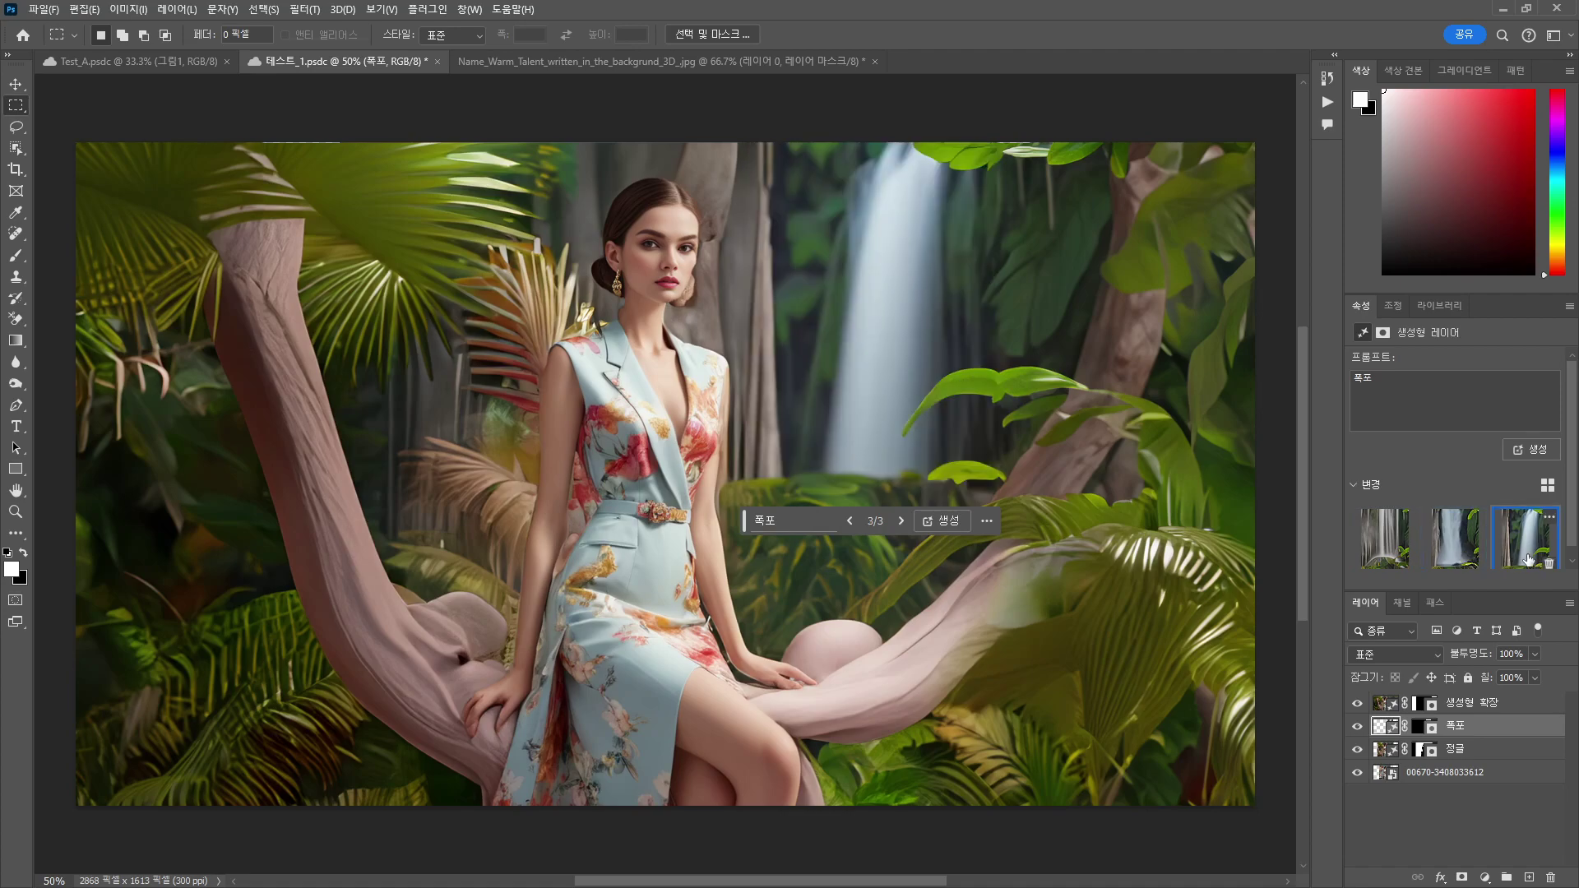
pyautogui.hotkey('ctrl', 's')
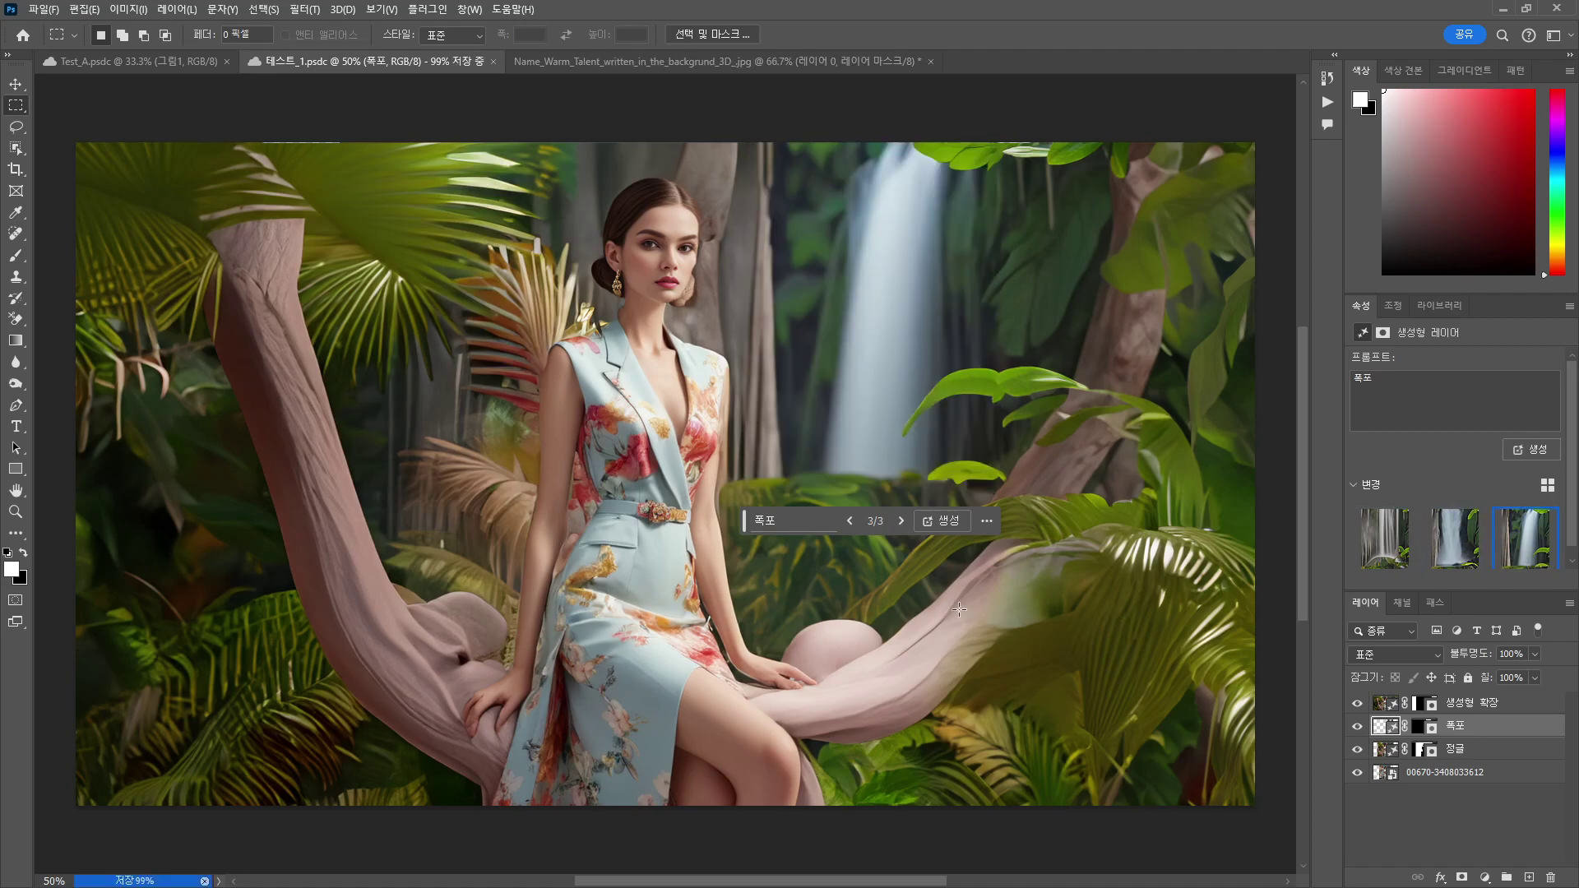
# Generate another set of waterfall variations, compare them, and keep the first one.
pyautogui.click(944, 521)
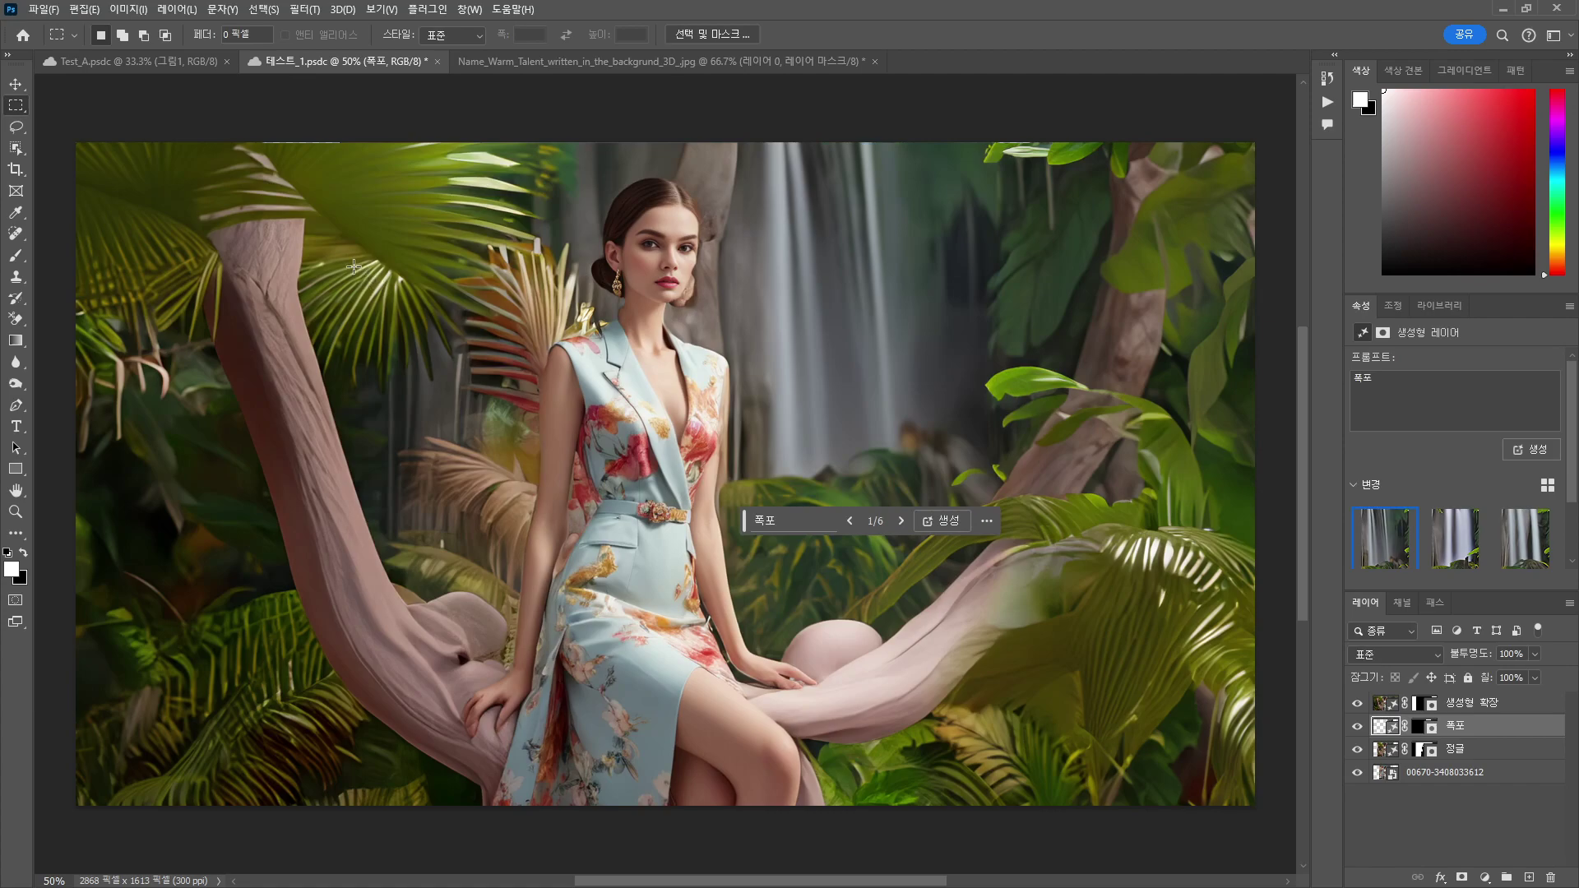
pyautogui.click(1462, 543)
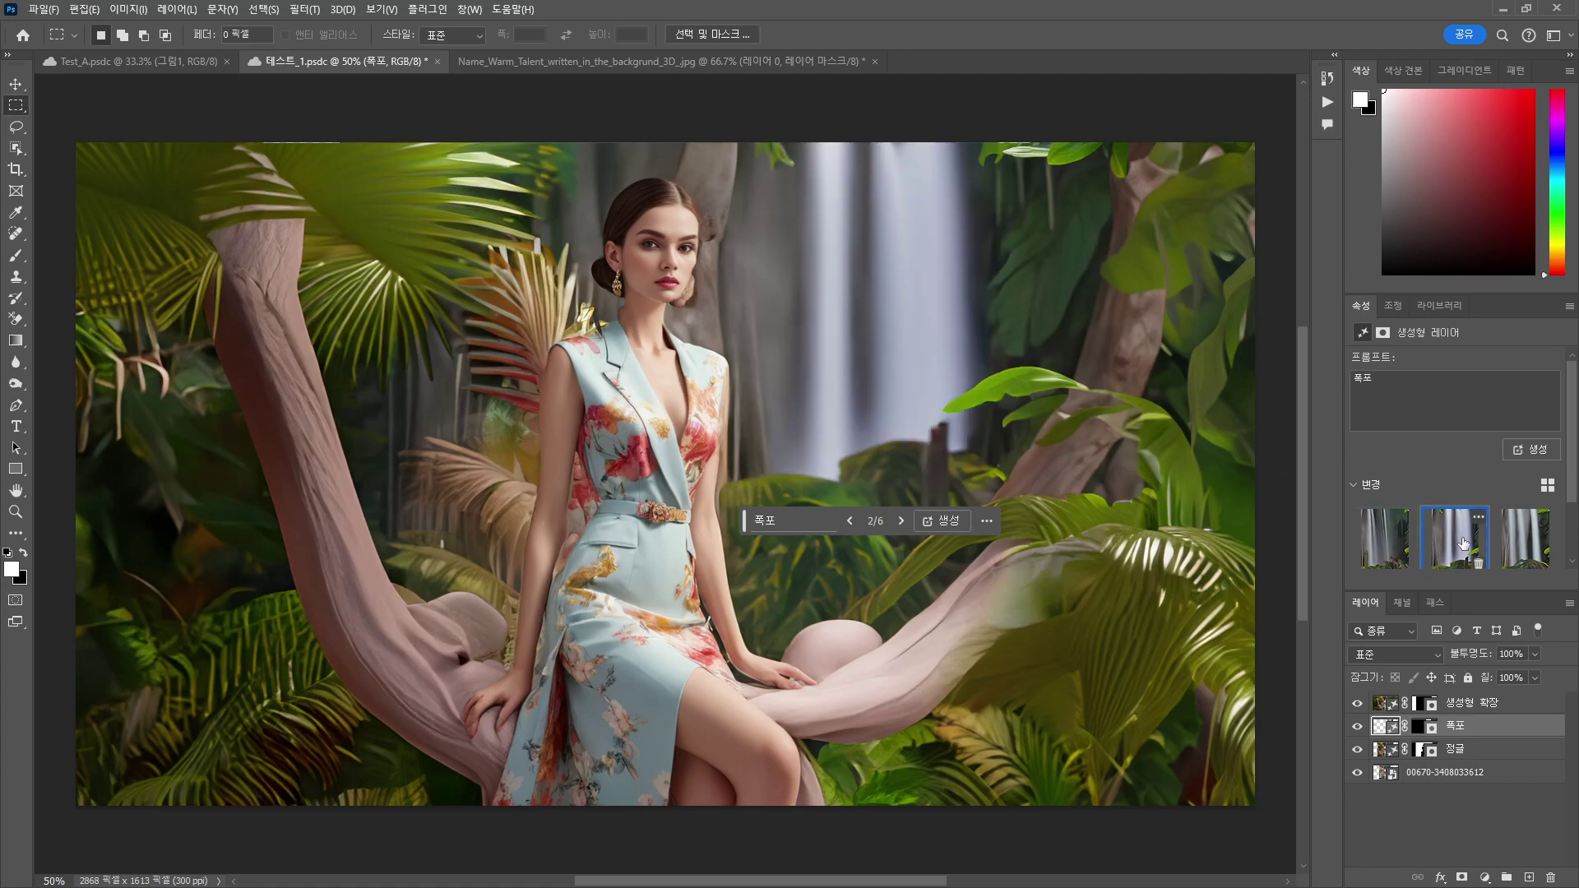
pyautogui.click(1514, 543)
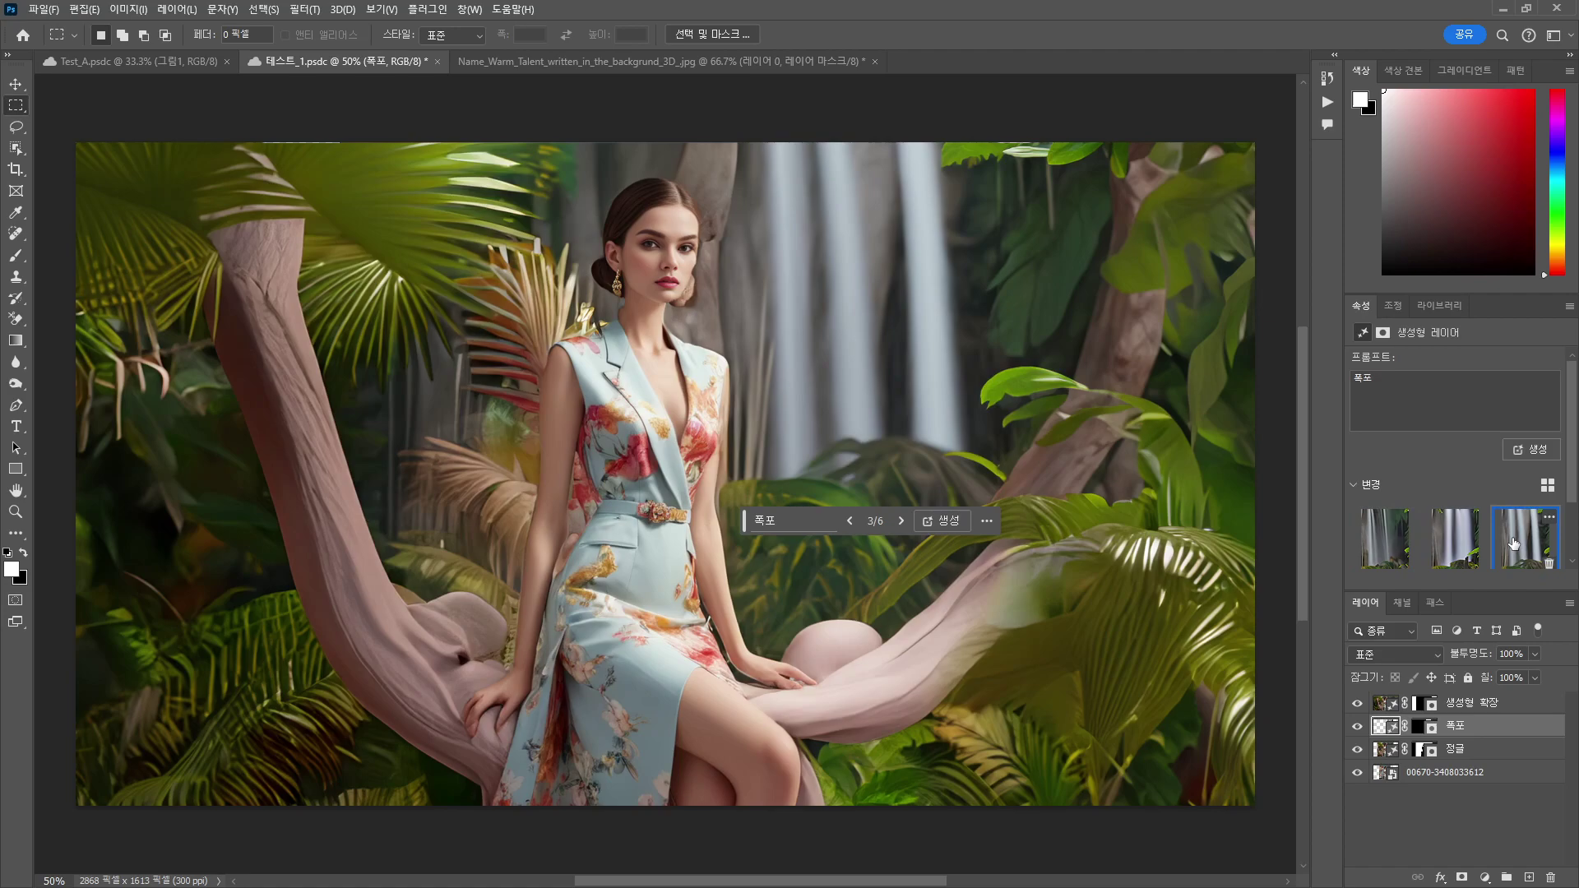
pyautogui.click(1397, 539)
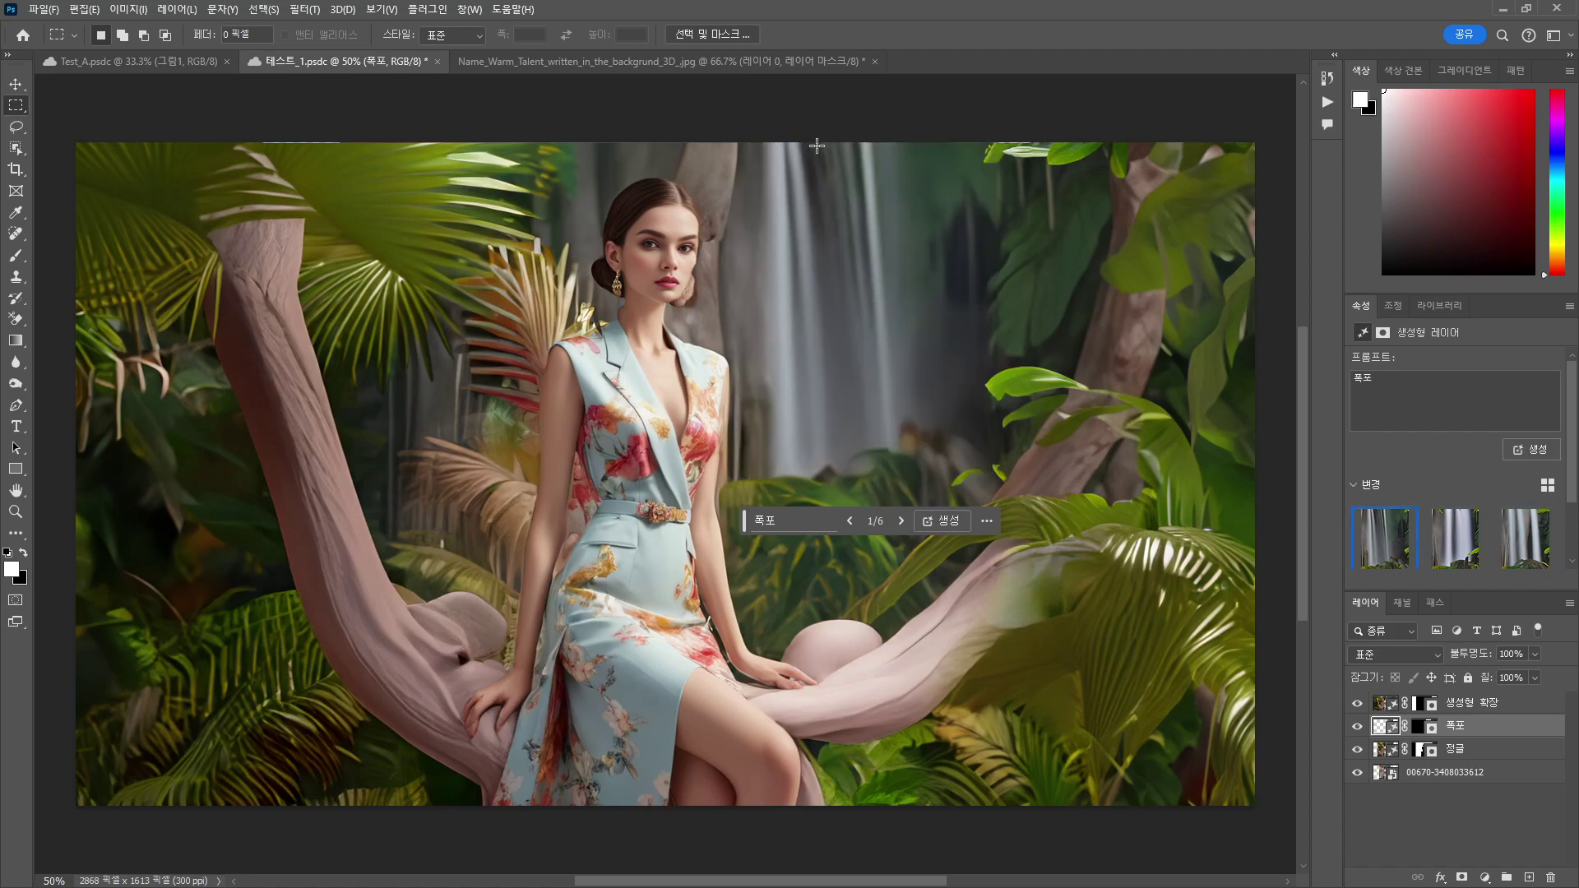
pyautogui.moveTo(1480, 573)
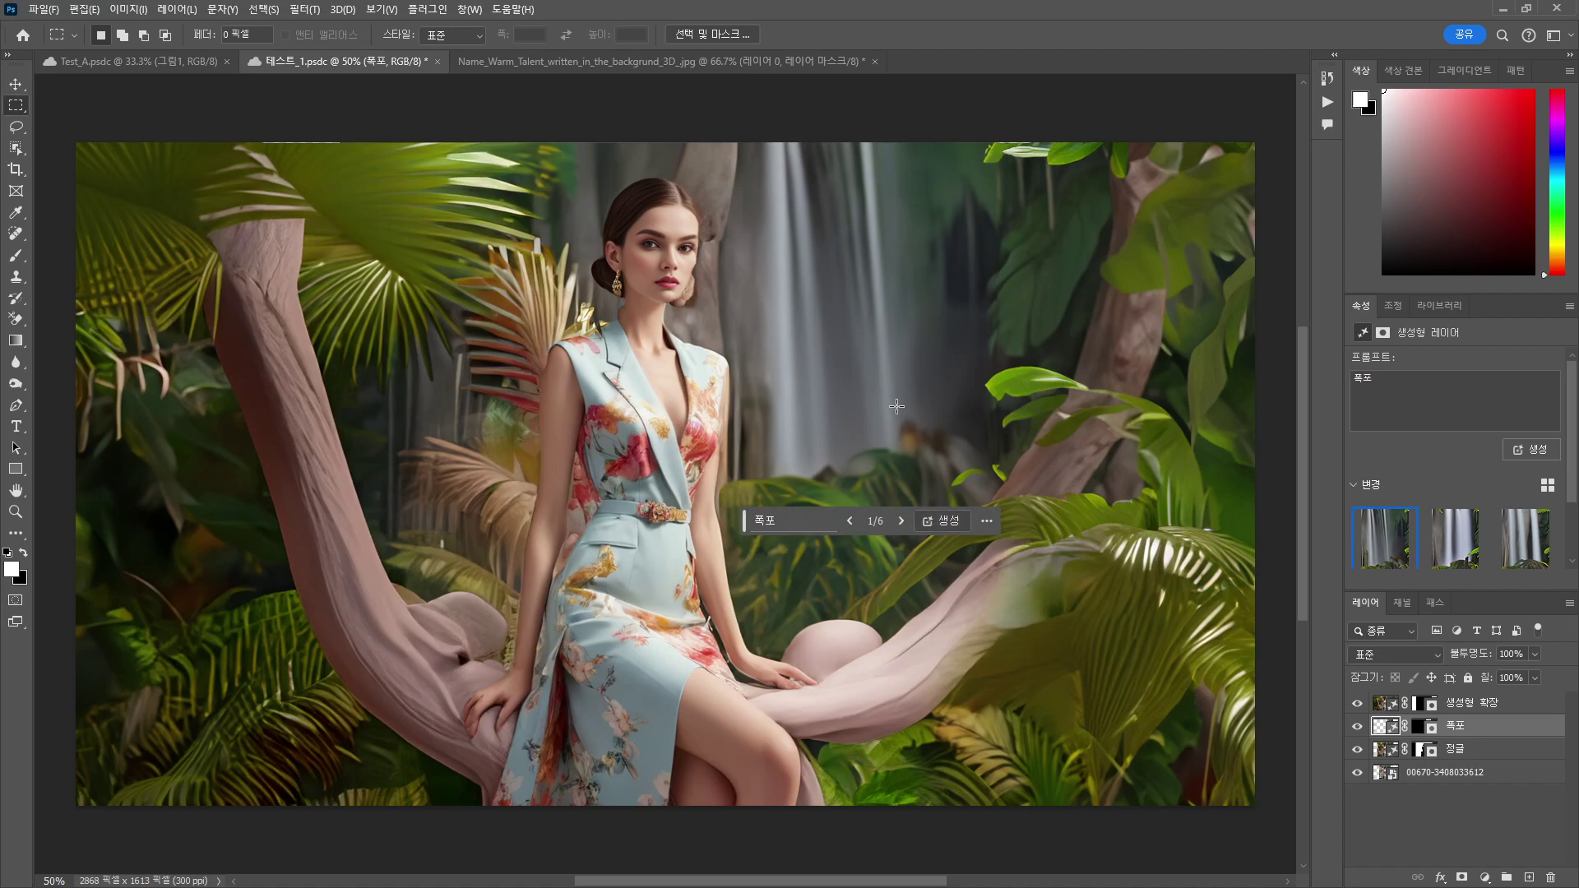
# Lasso the area above the branch knob beside the woman's hand and fill it using Generative Fill with the prompt 앵무새.
pyautogui.click(18, 129)
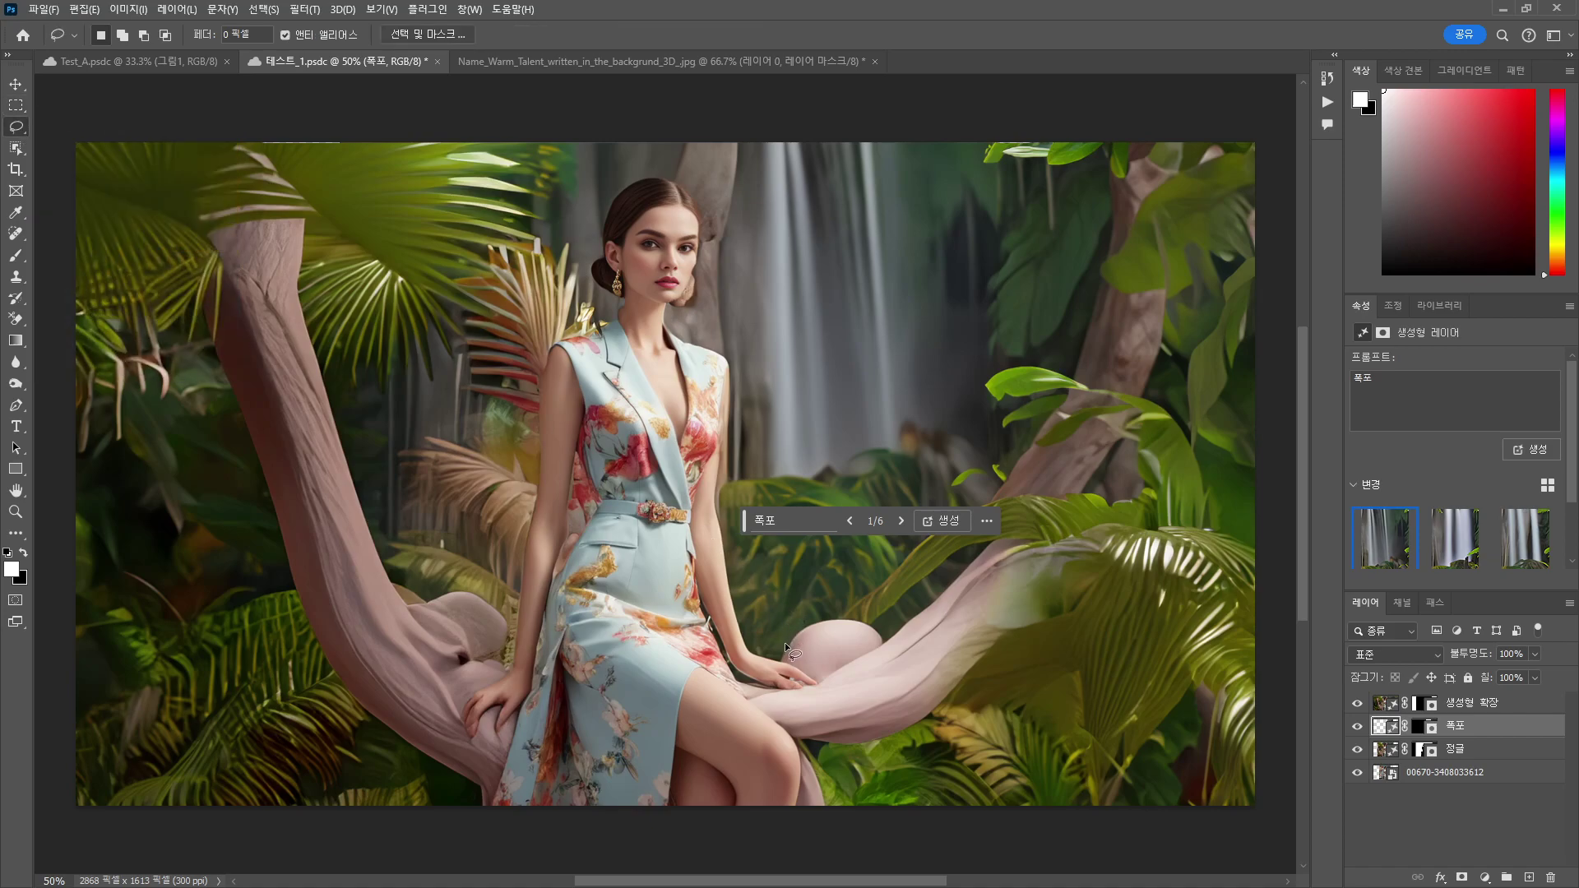
pyautogui.click(827, 663)
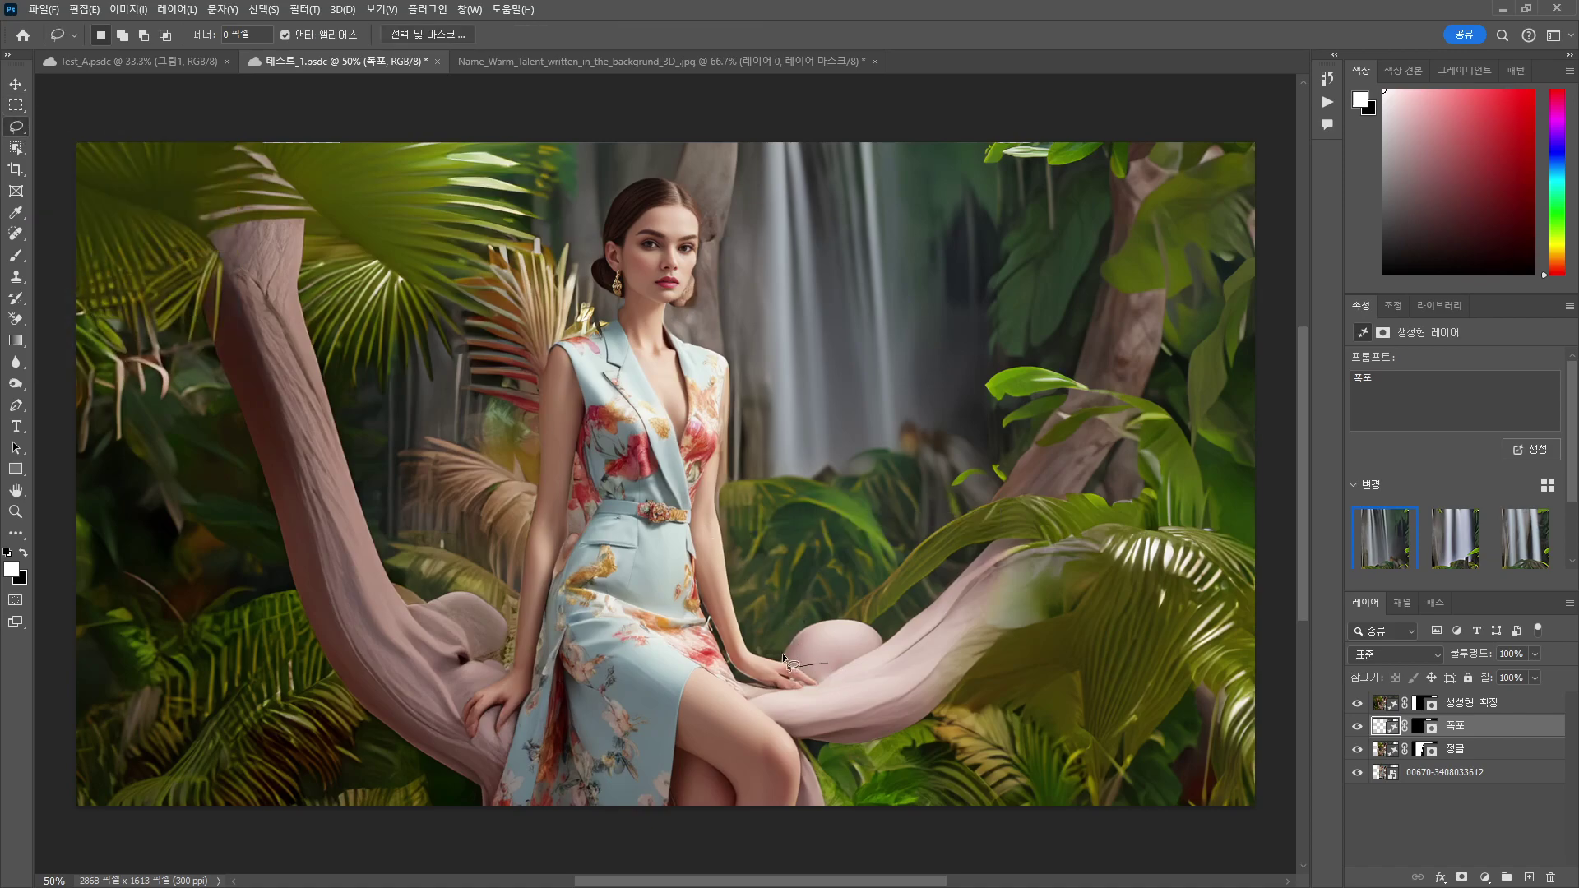
pyautogui.hotkey('ctrl', 'z')
pyautogui.moveTo(831, 664); pyautogui.dragTo(793, 654)
pyautogui.moveTo(827, 664); pyautogui.dragTo(829, 662)
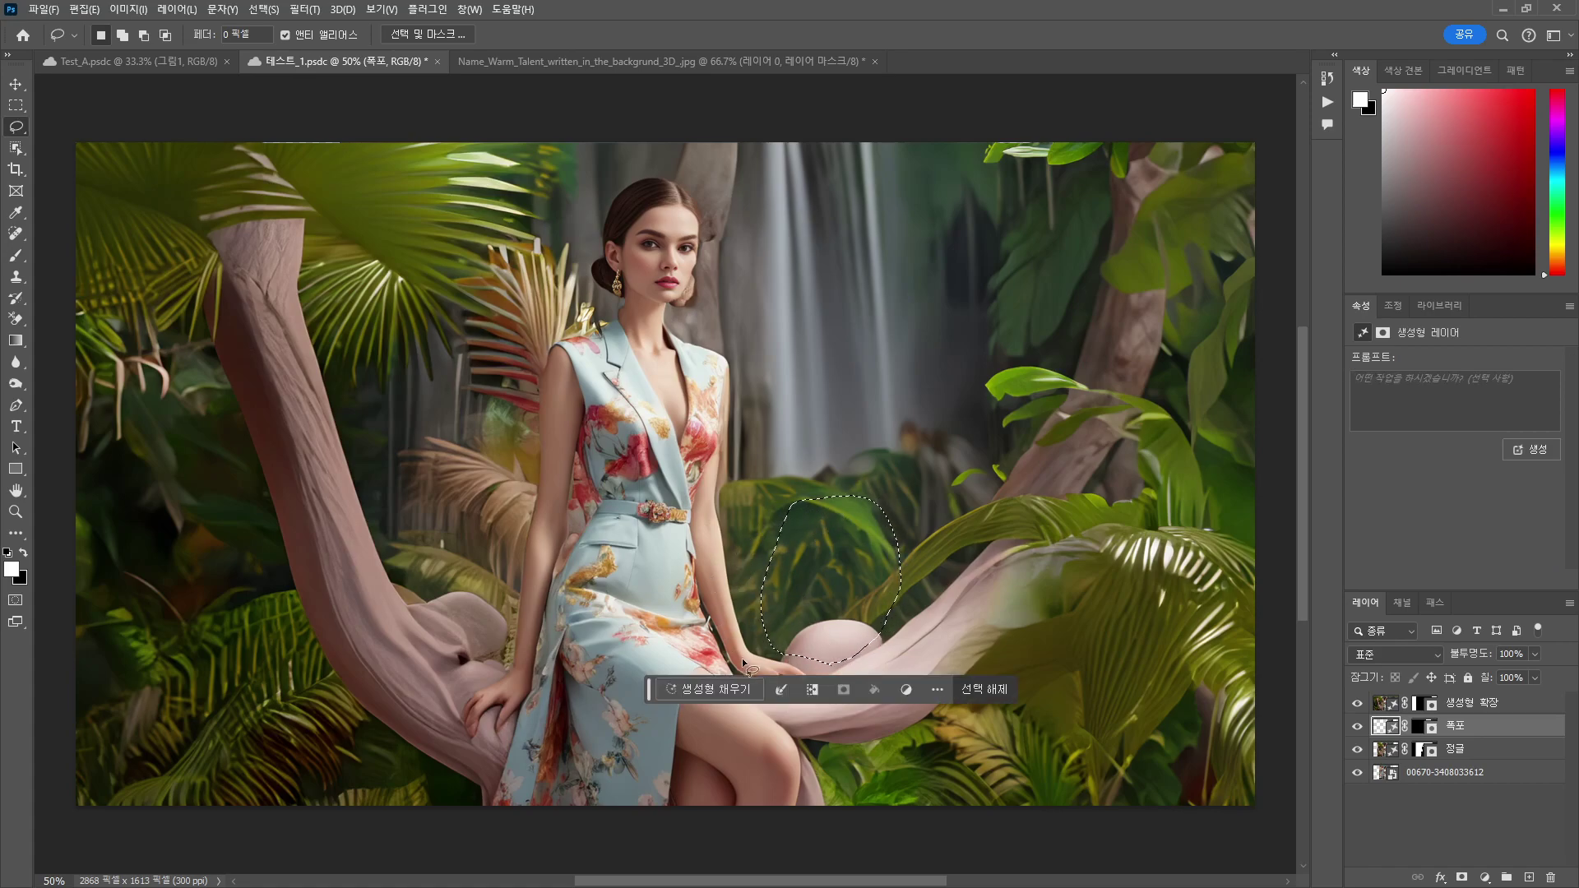
pyautogui.click(675, 689)
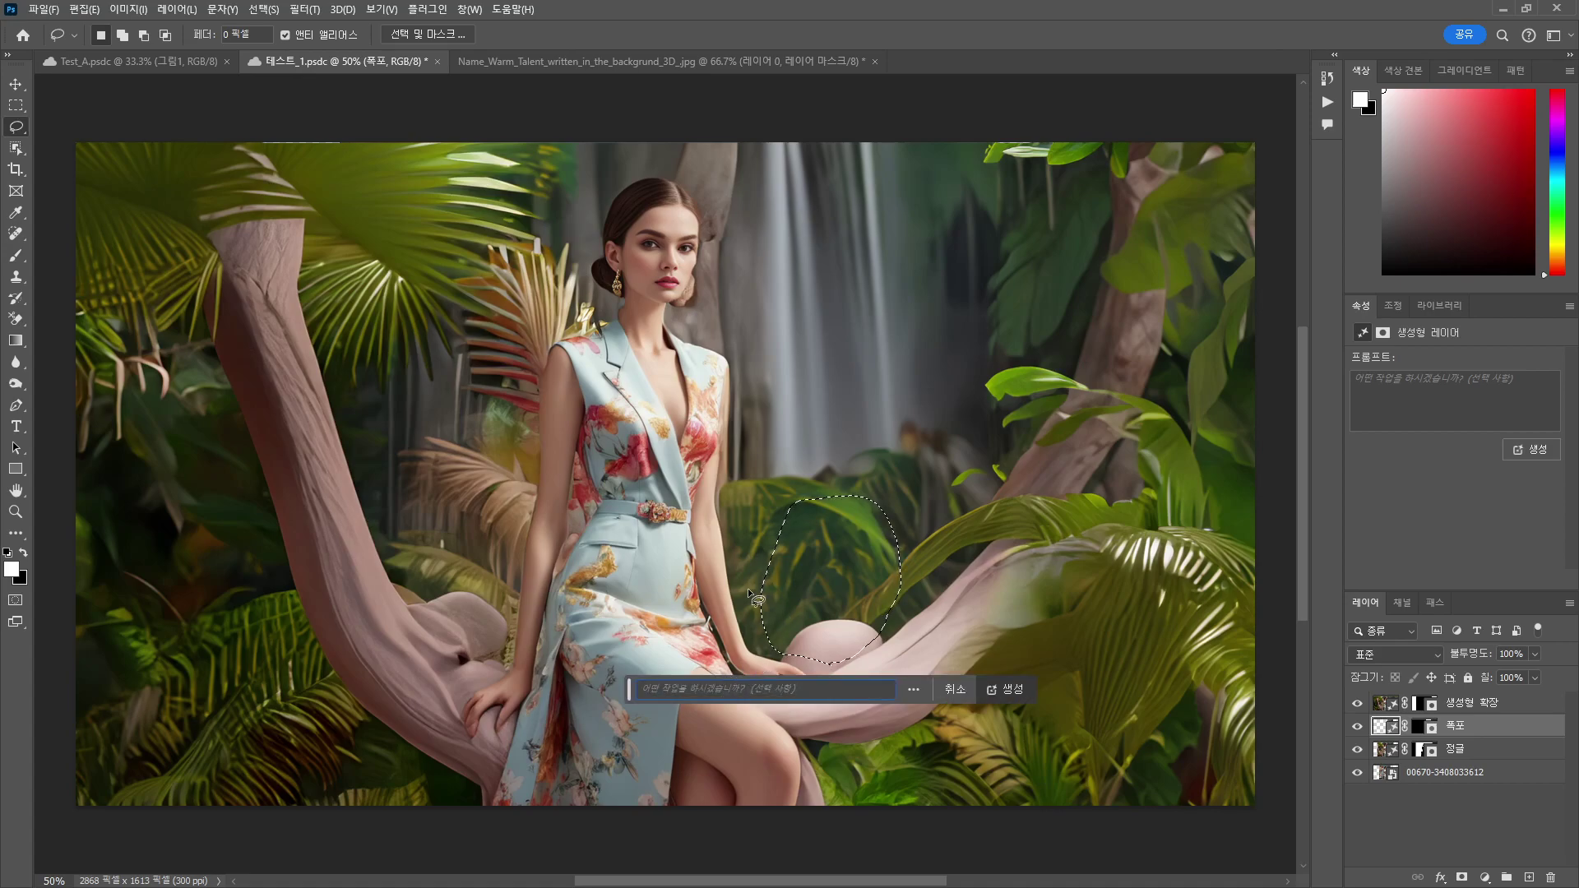
pyautogui.write('ㅁ앵무새')
pyautogui.press('Return')
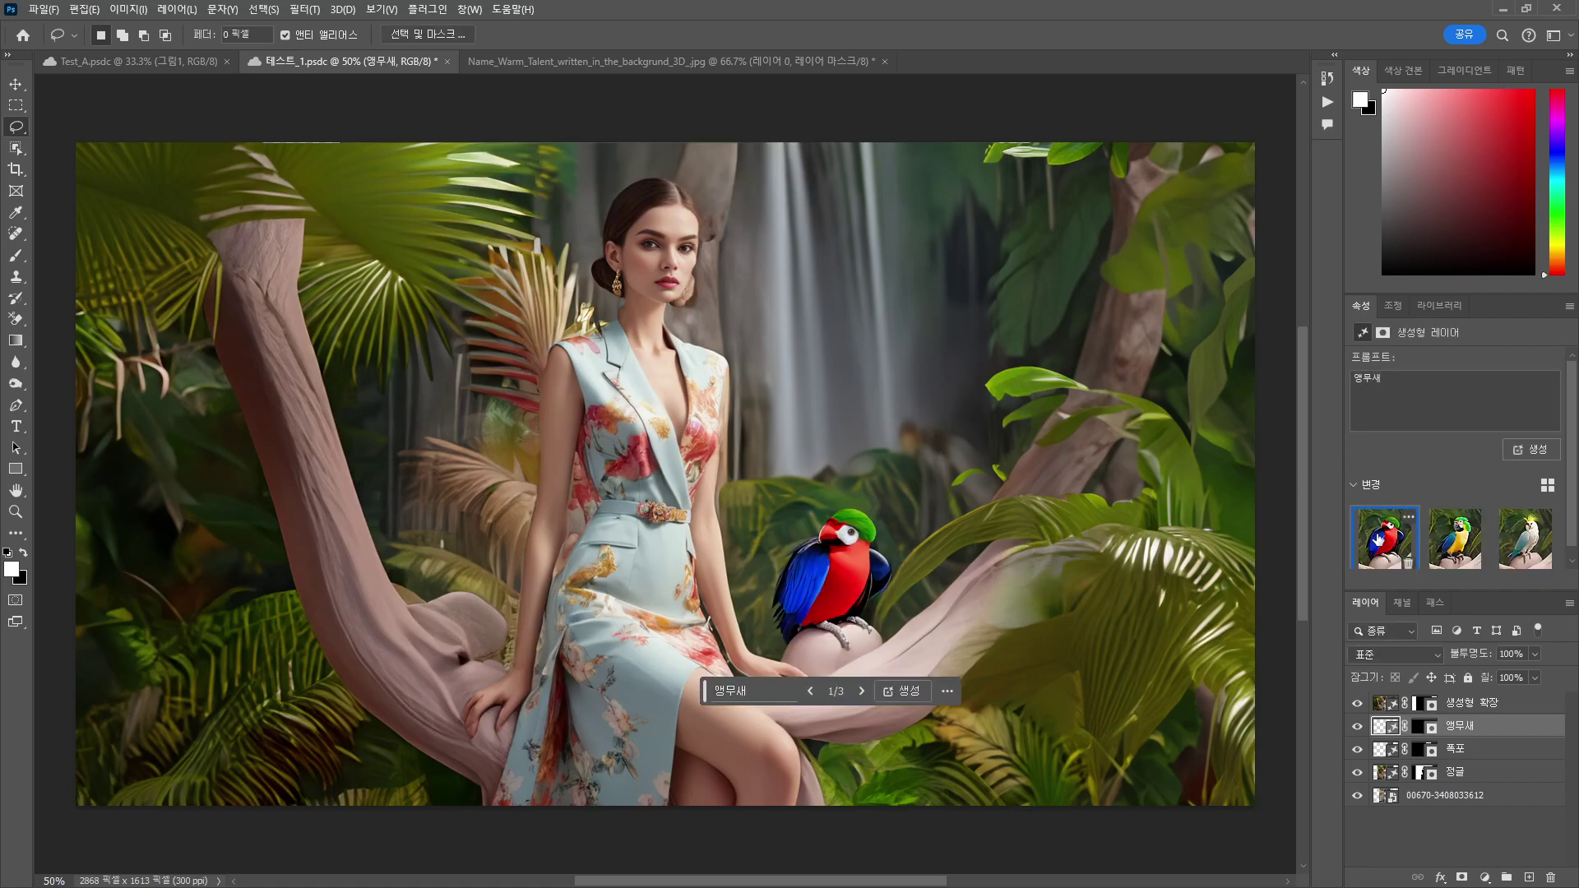
# Generate another set of parrot variations and choose the first one, the red-and-blue parrot with a white head.
pyautogui.click(1485, 555)
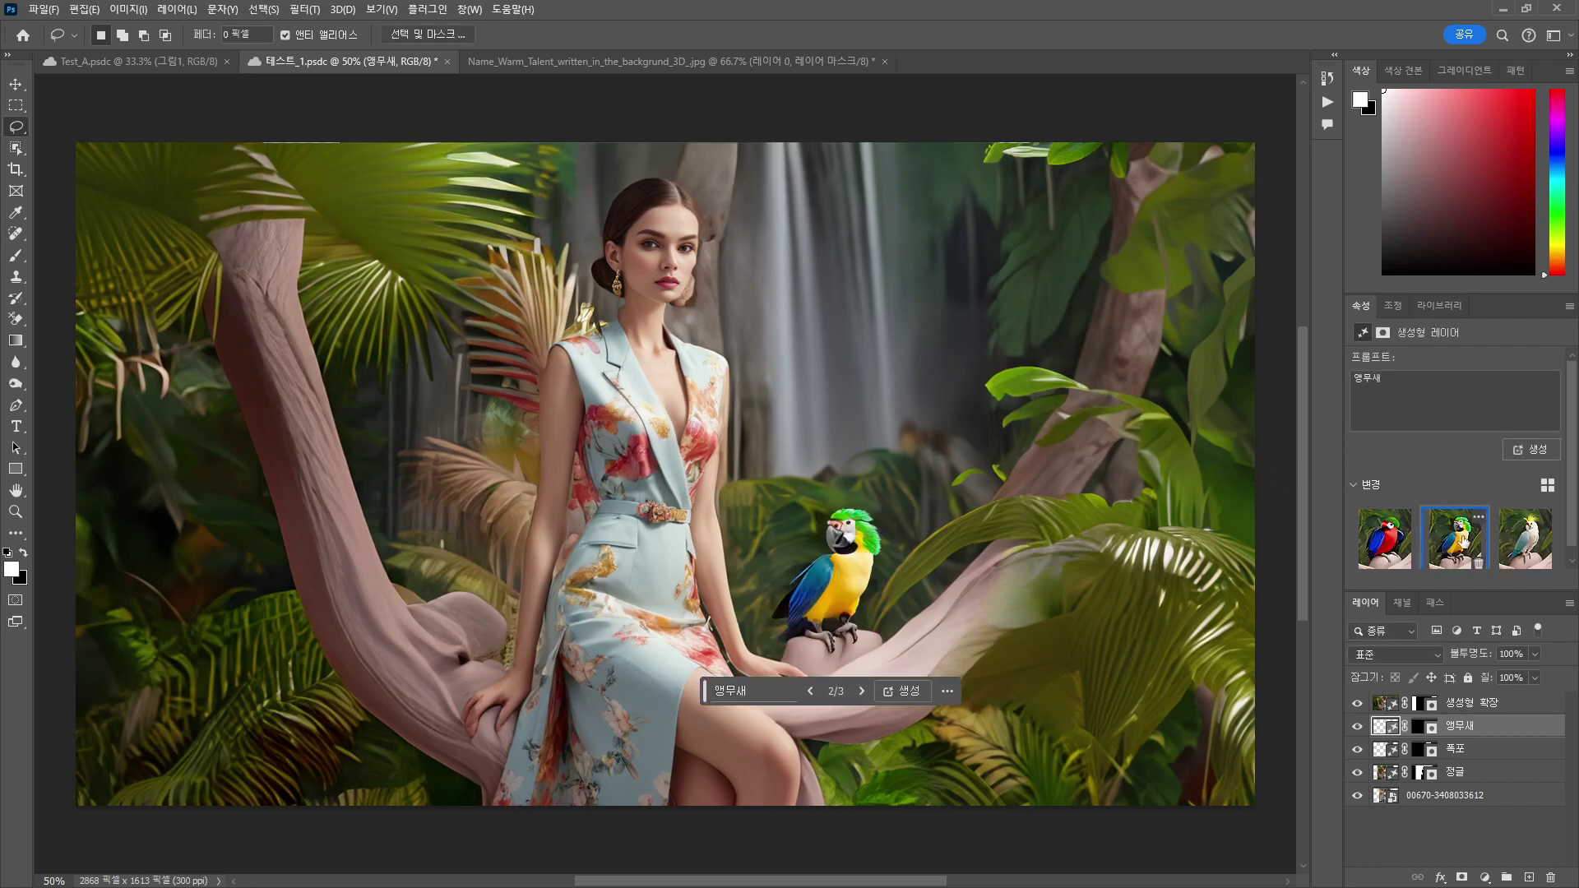
pyautogui.click(1524, 557)
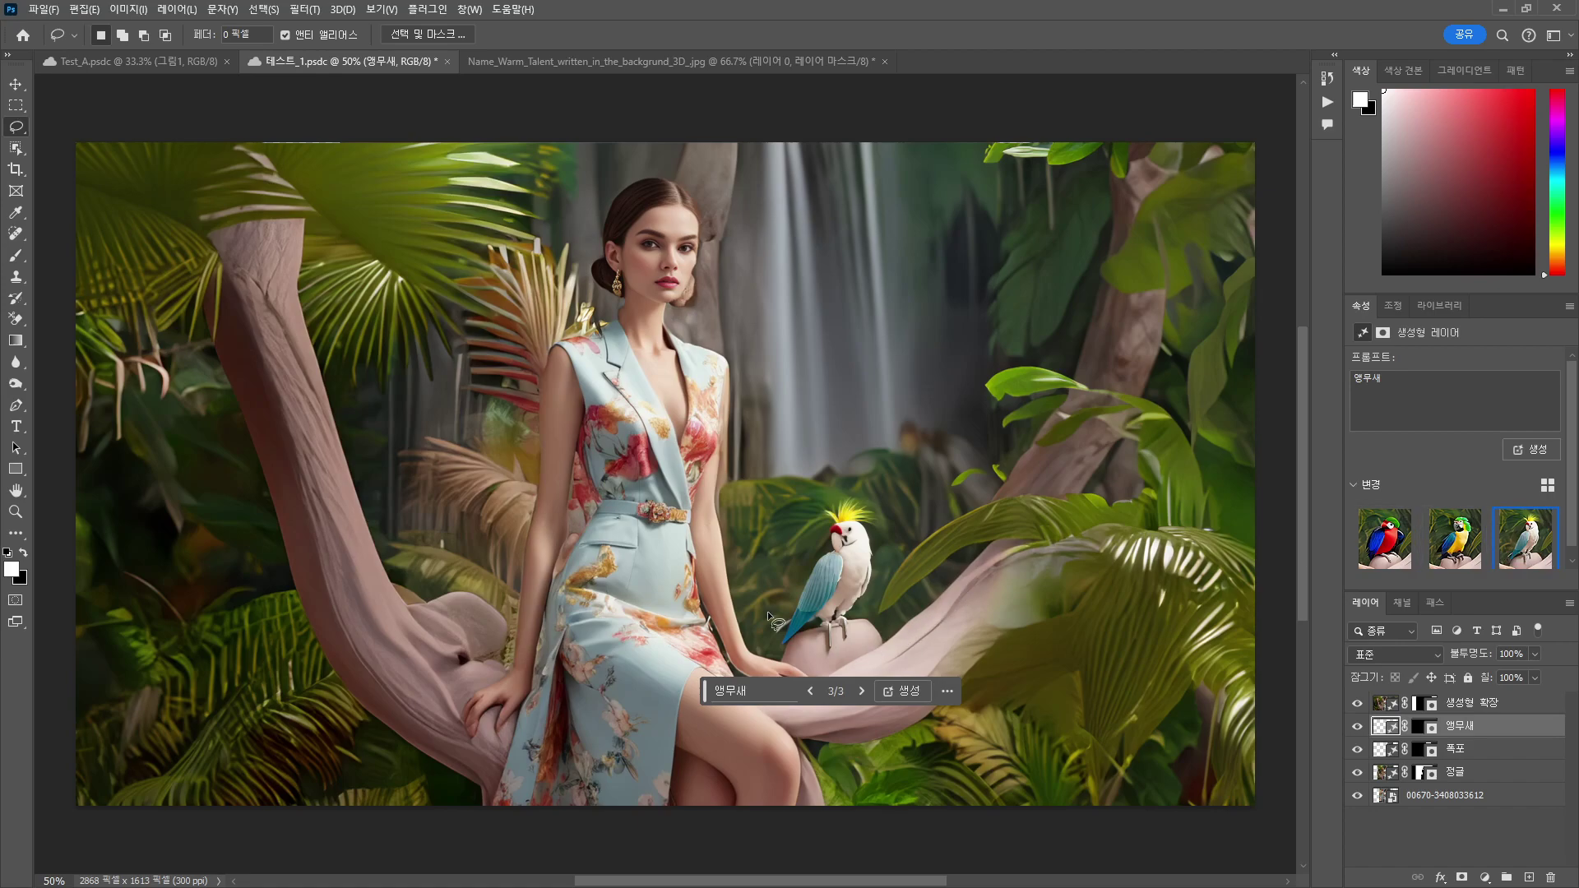
pyautogui.click(908, 690)
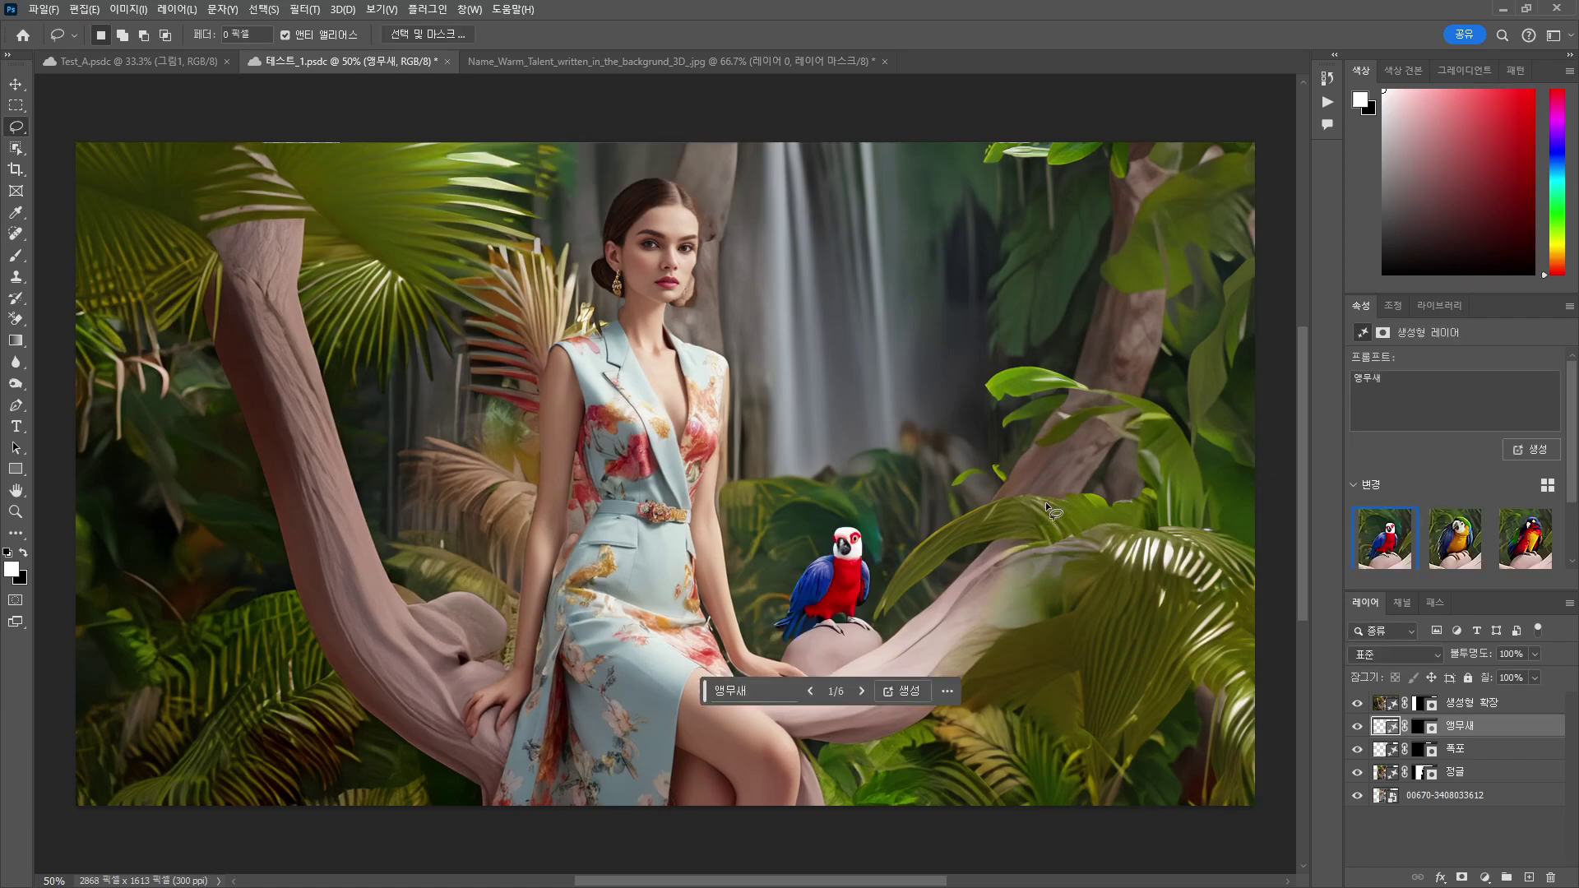
pyautogui.click(1450, 533)
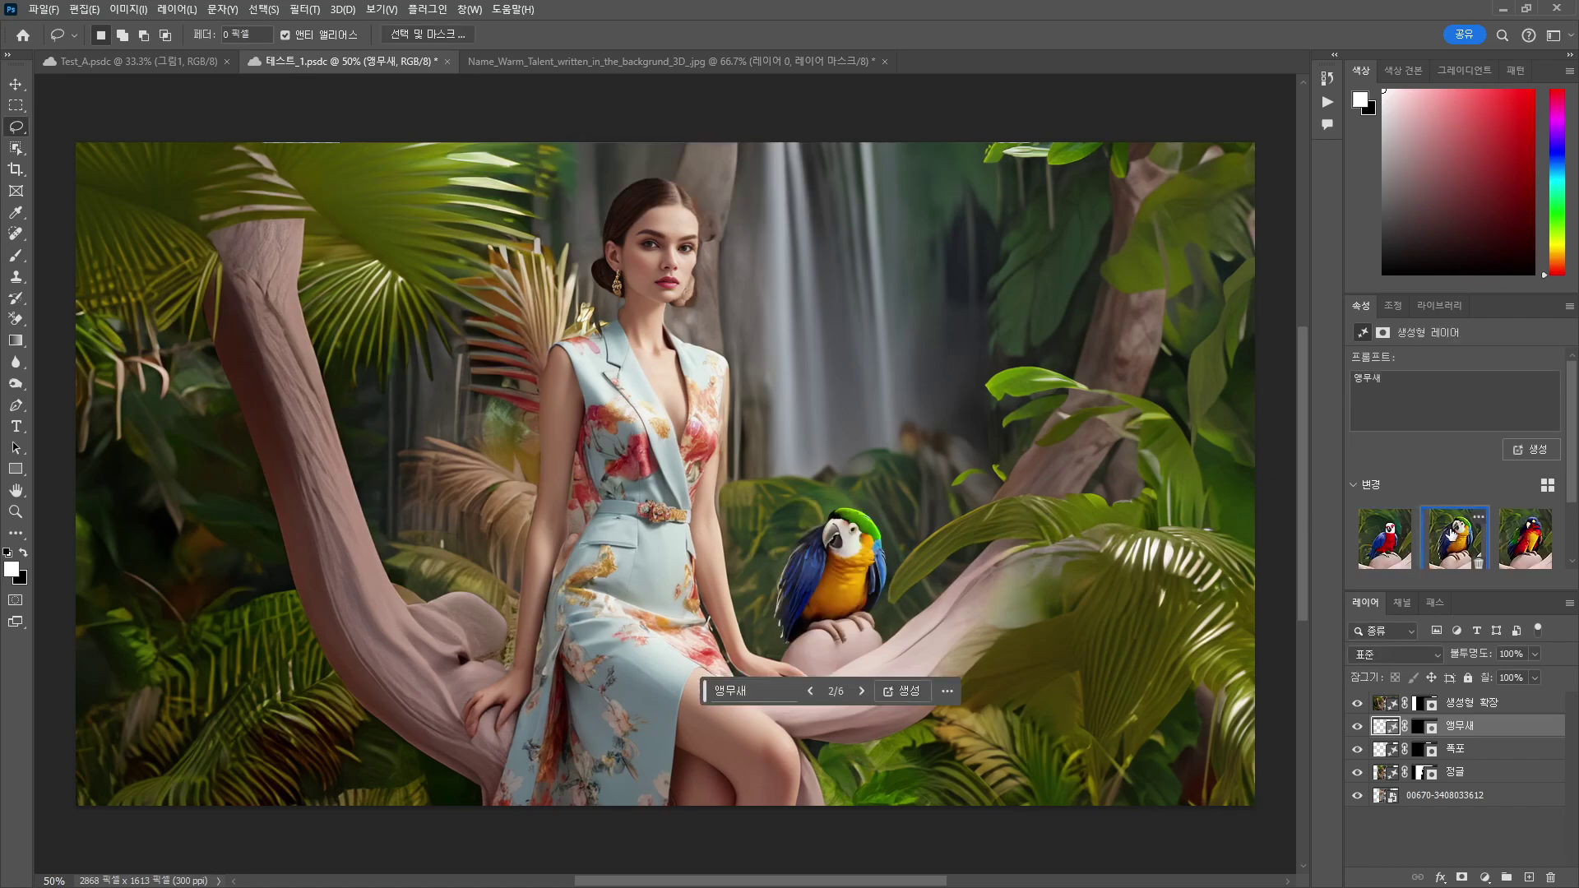
pyautogui.click(1516, 541)
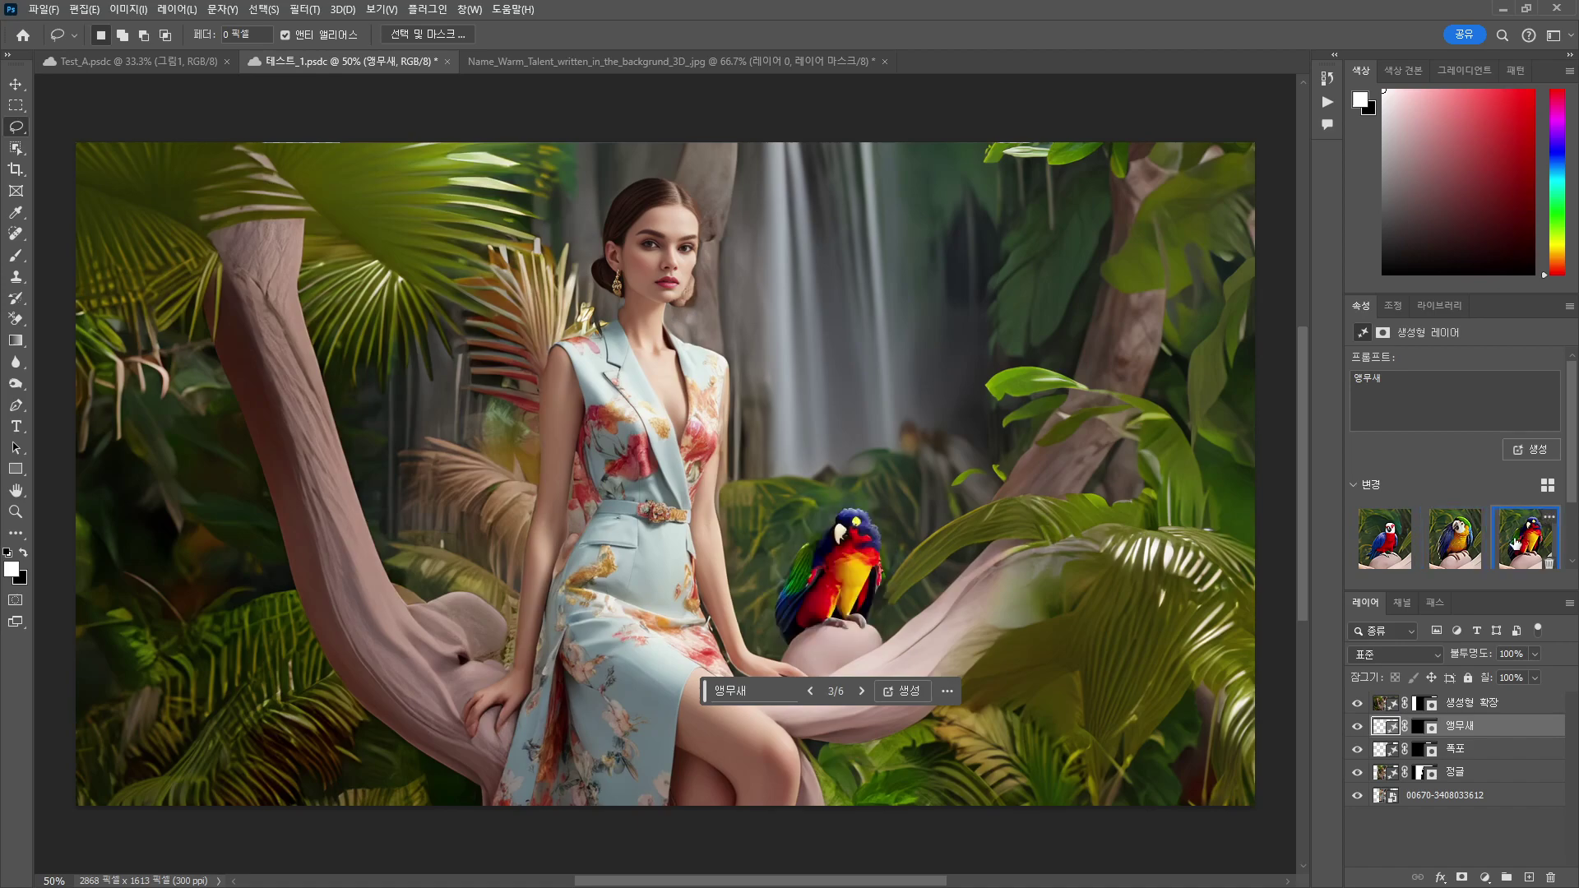
pyautogui.click(1454, 539)
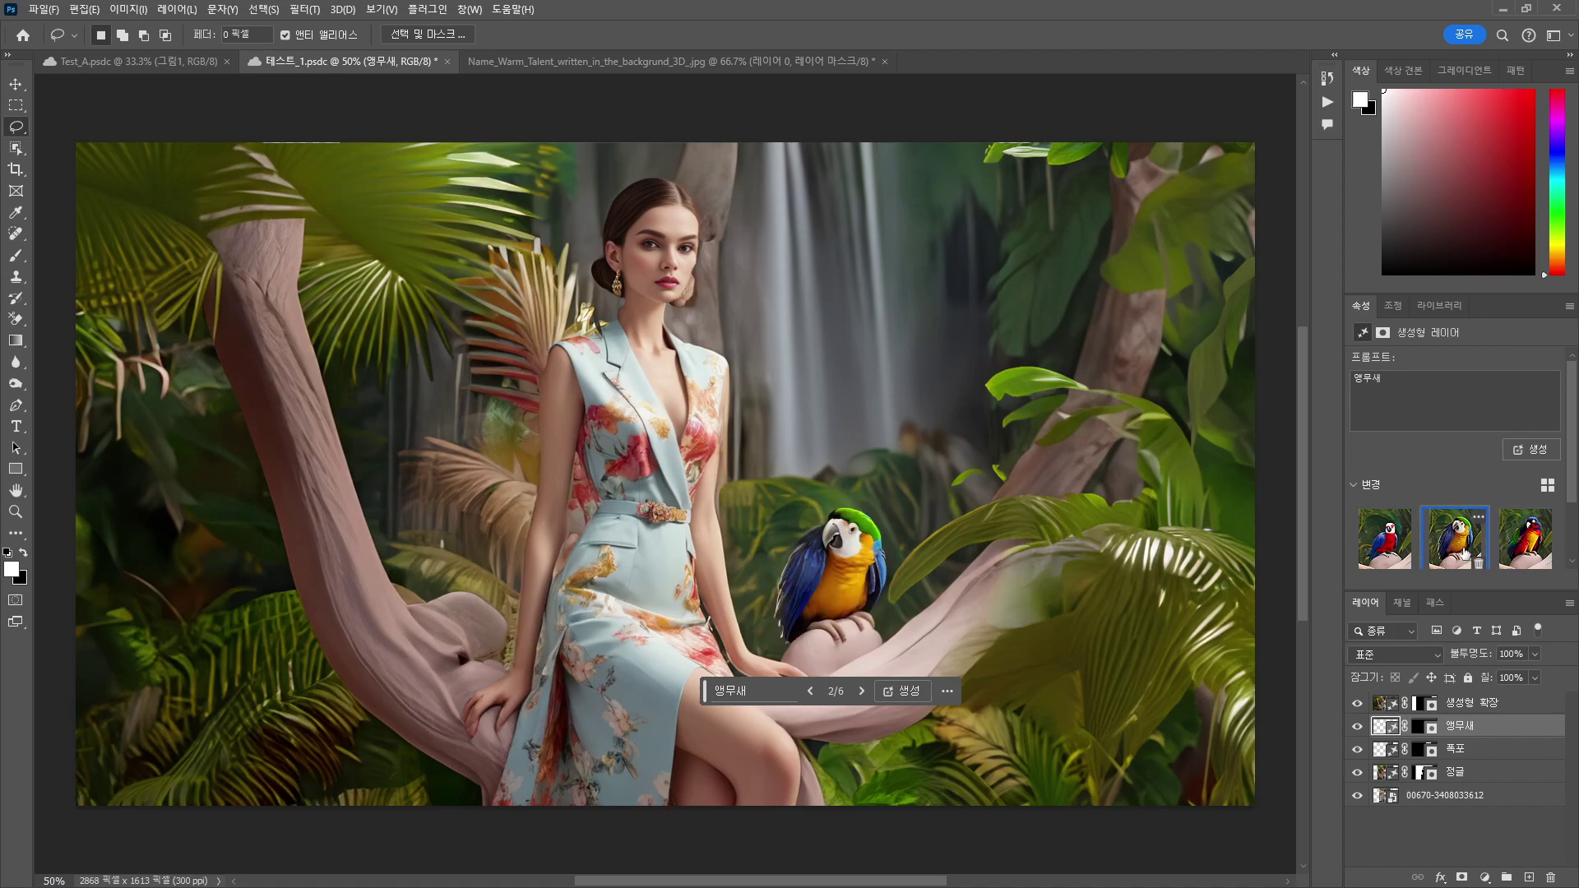
pyautogui.click(1389, 547)
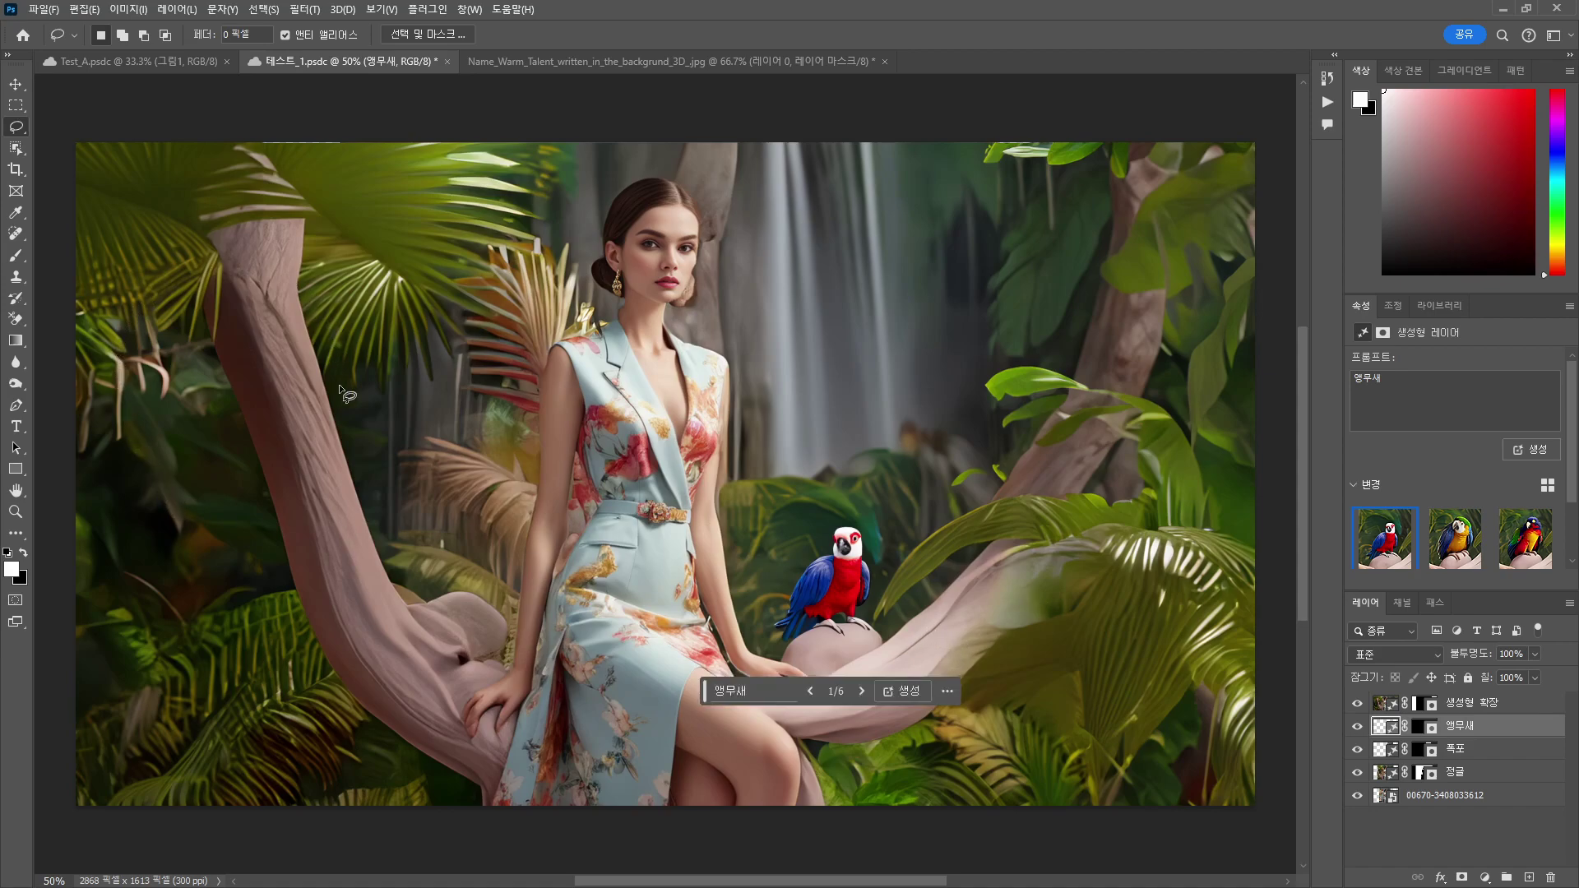
# Lasso an area between the curved trunk and the woman's arm, generate 노랑새 나비 there, and choose the third variation.
pyautogui.moveTo(397, 516)
pyautogui.mouseDown()
pyautogui.moveTo(353, 484)
pyautogui.moveTo(359, 437)
pyautogui.moveTo(423, 433)
pyautogui.moveTo(470, 487)
pyautogui.moveTo(400, 518)
pyautogui.mouseUp()
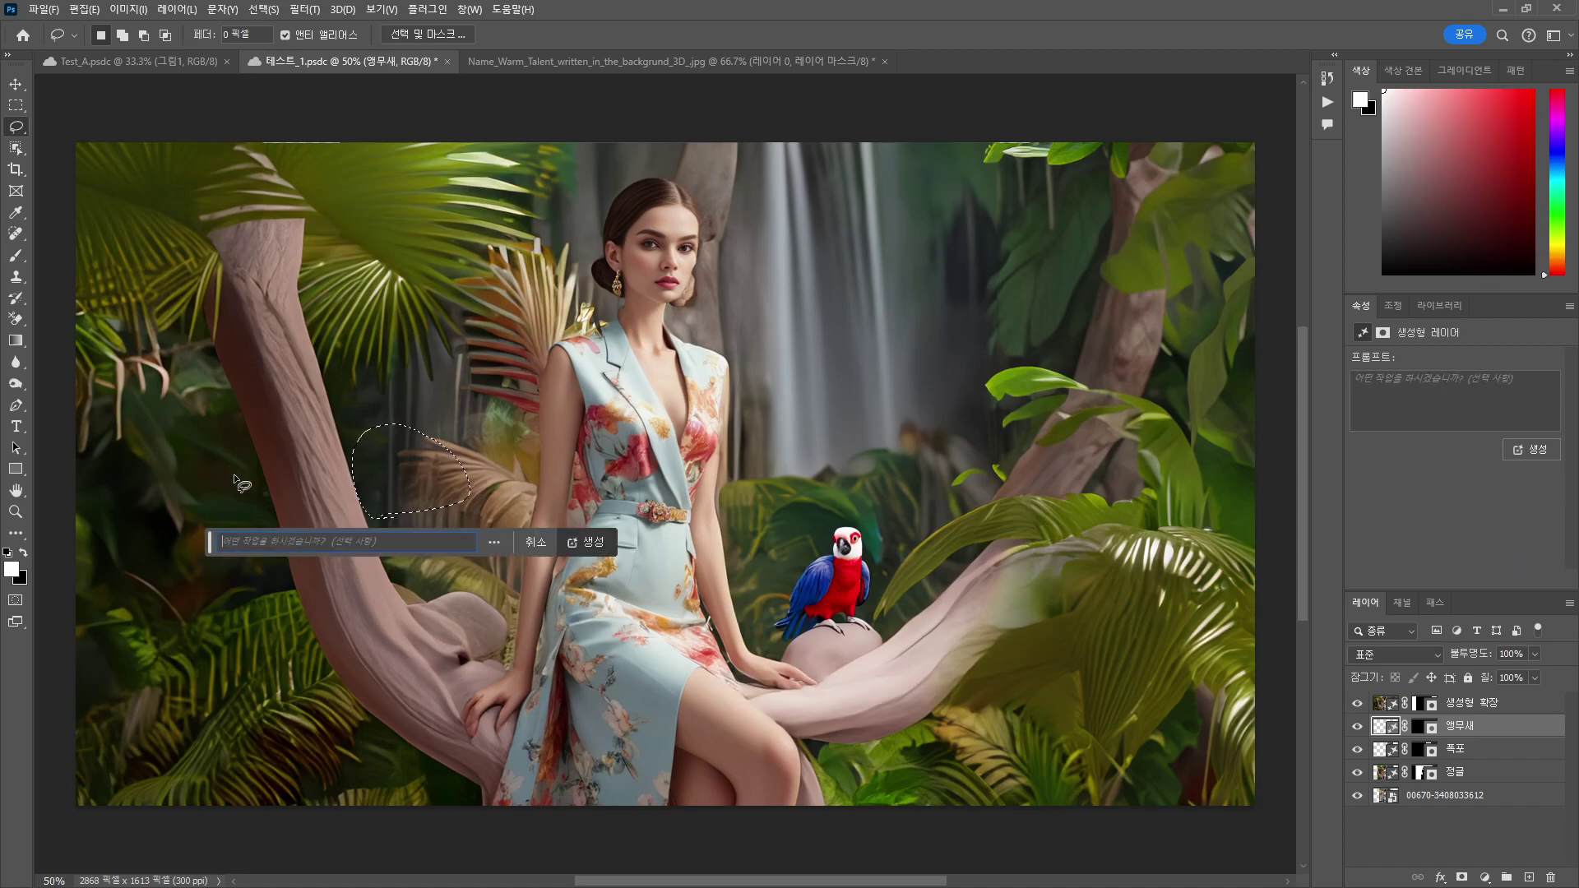
pyautogui.write('노랑새 나비')
pyautogui.press('Return')
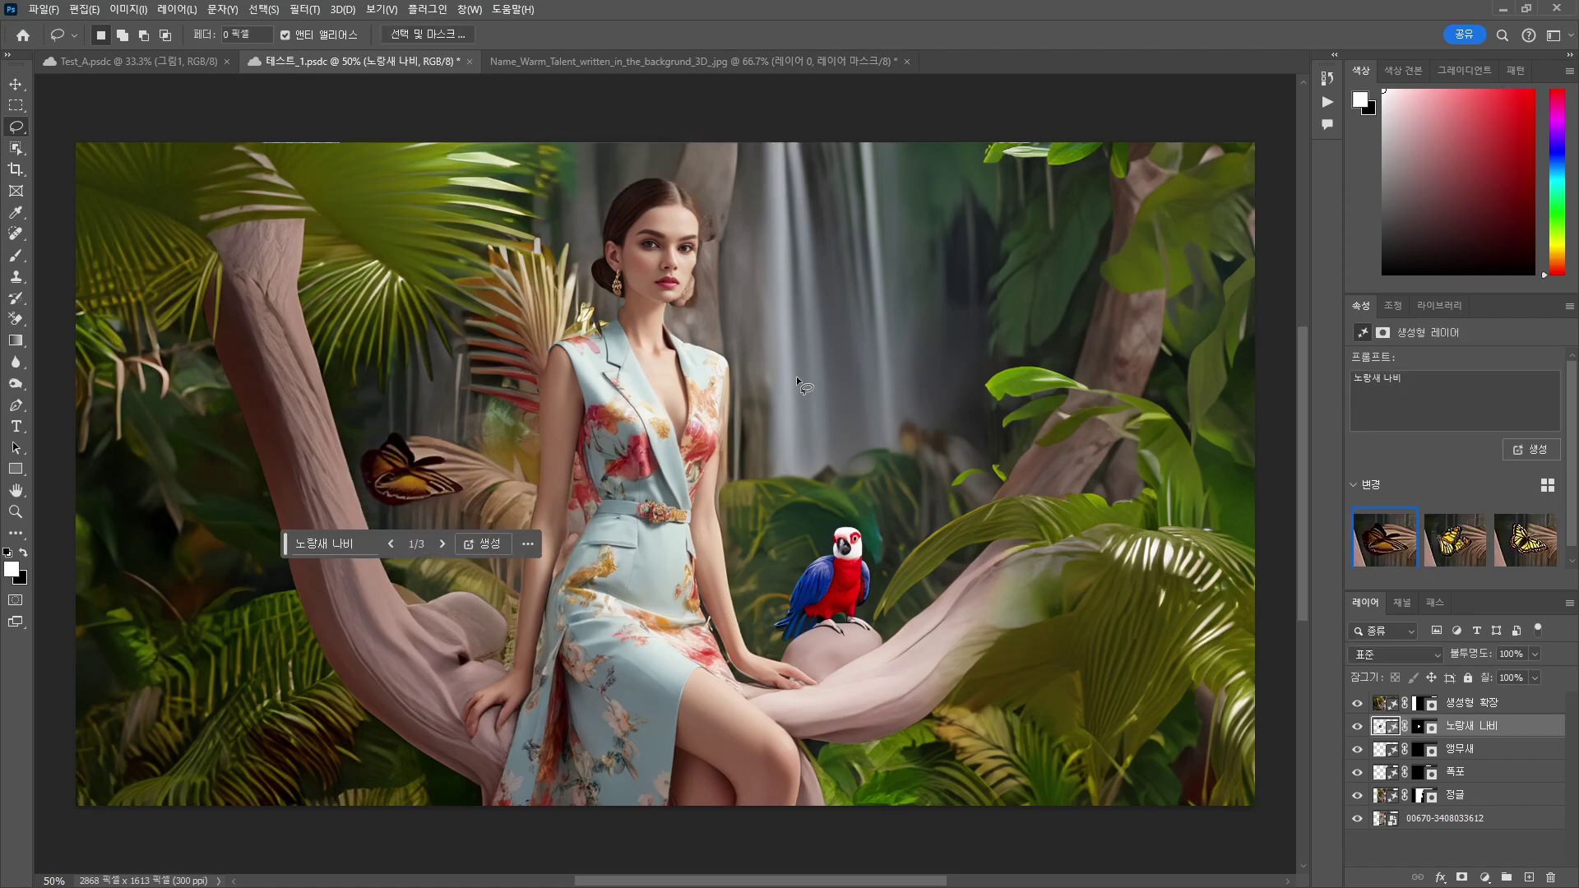
pyautogui.click(441, 545)
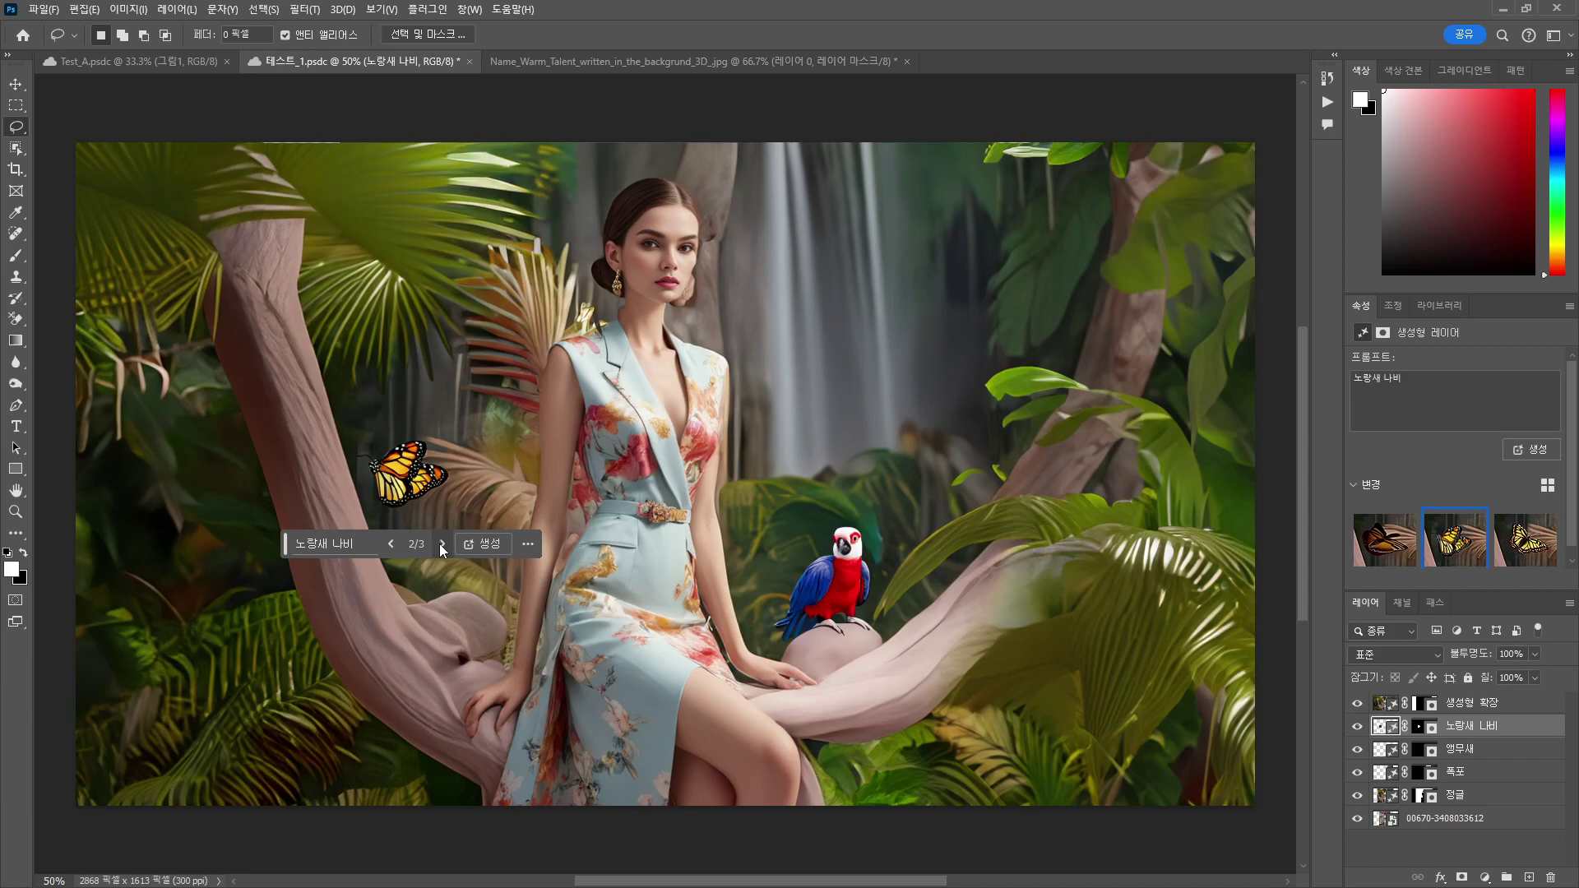
pyautogui.click(442, 544)
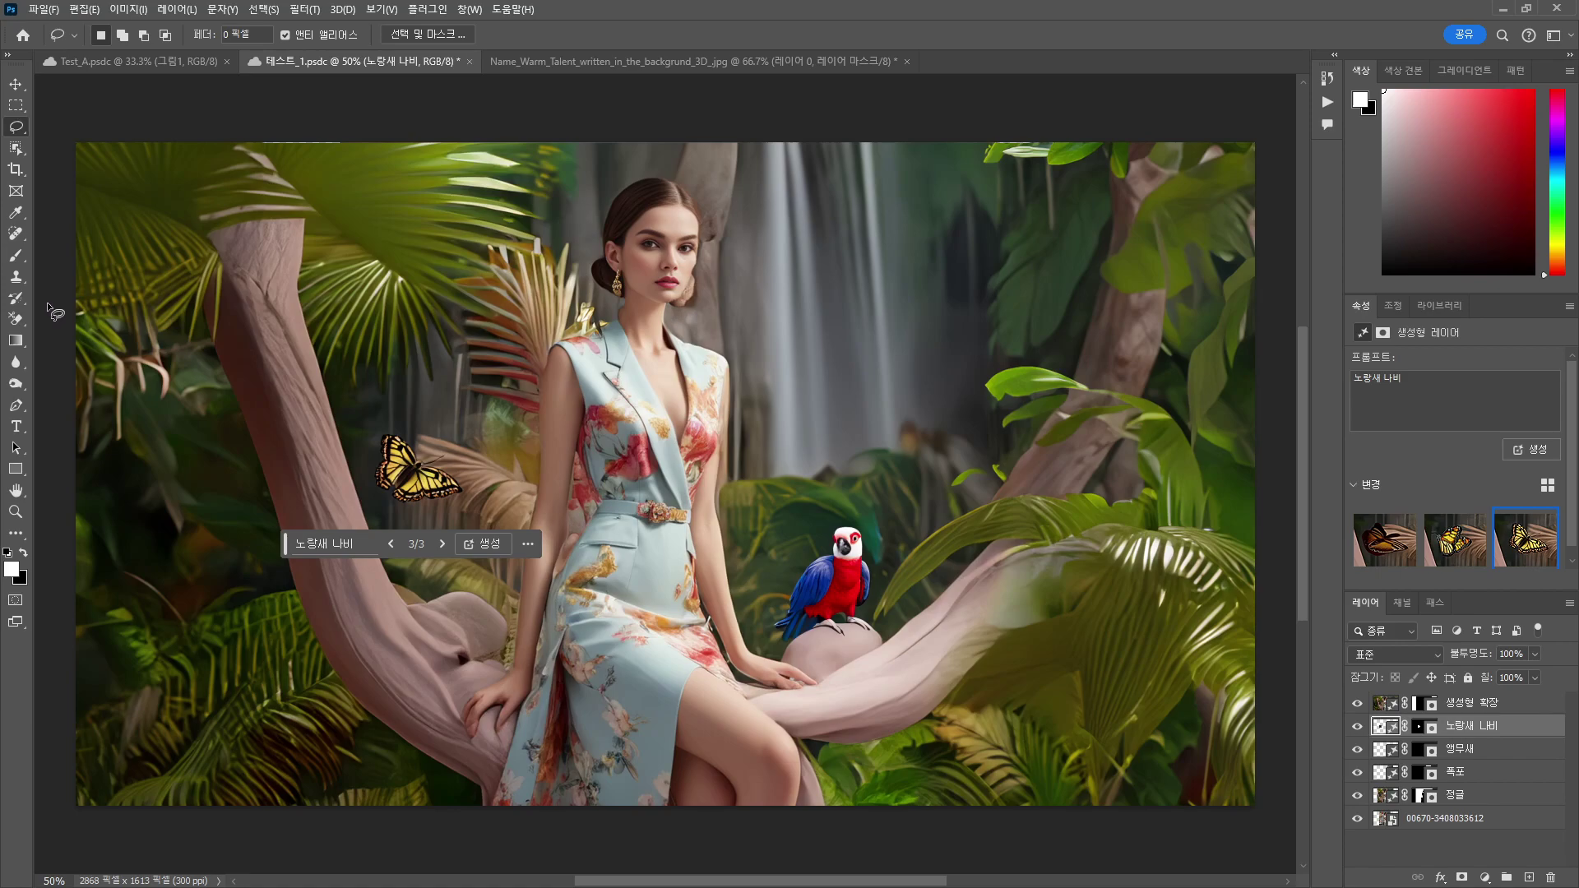
# Toggle the visibility of the 노랑새 나비 layer to compare the image with and without the butterfly.
pyautogui.click(1357, 726)
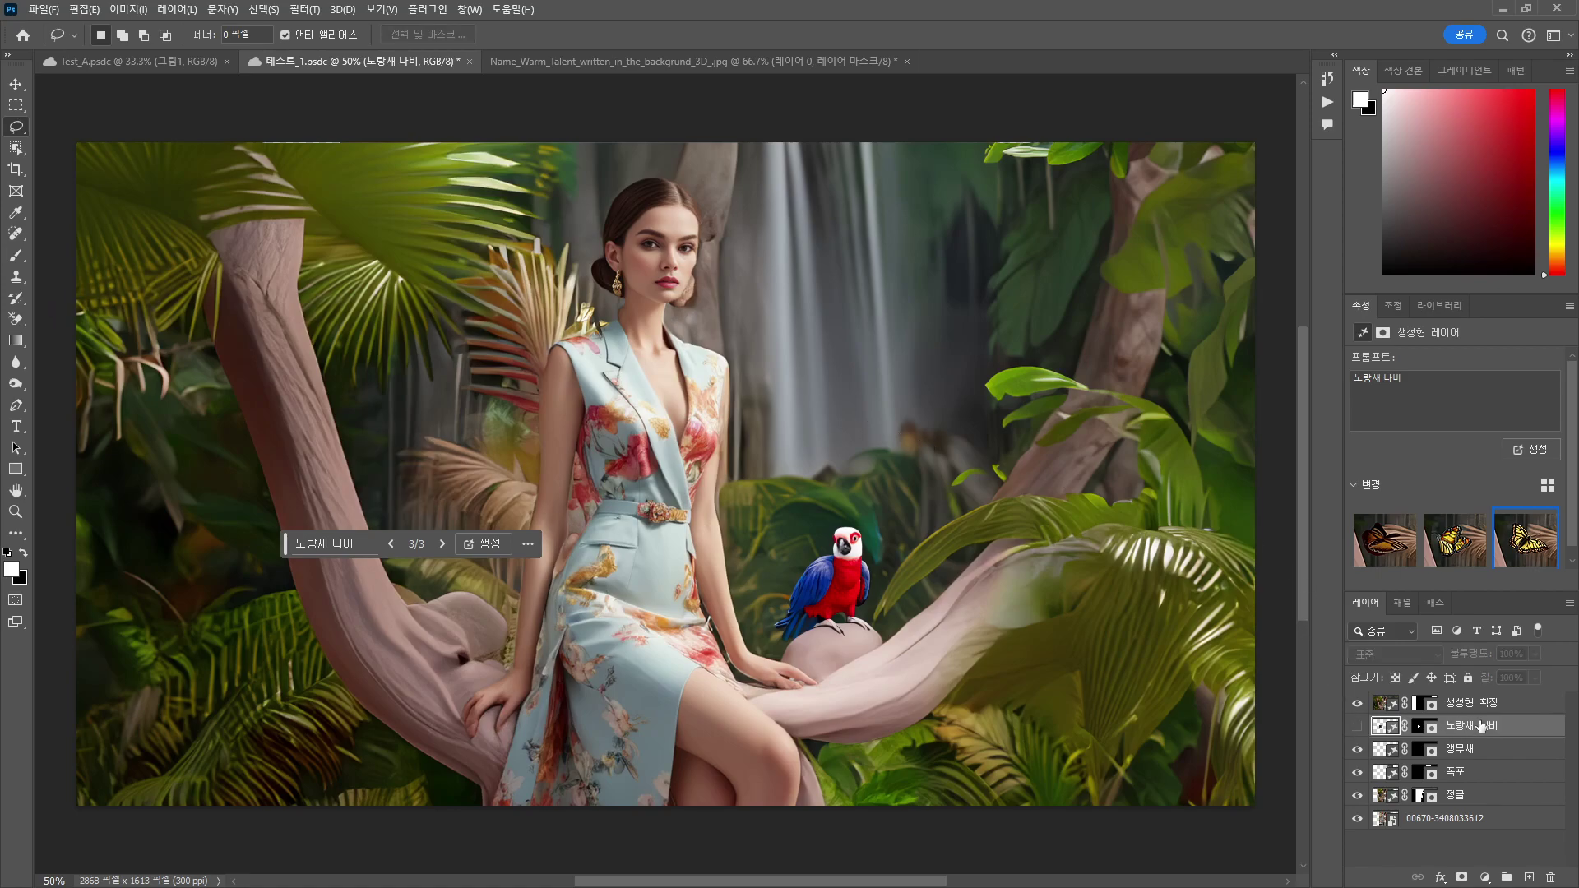
pyautogui.click(1357, 726)
pyautogui.click(1357, 727)
pyautogui.click(1357, 726)
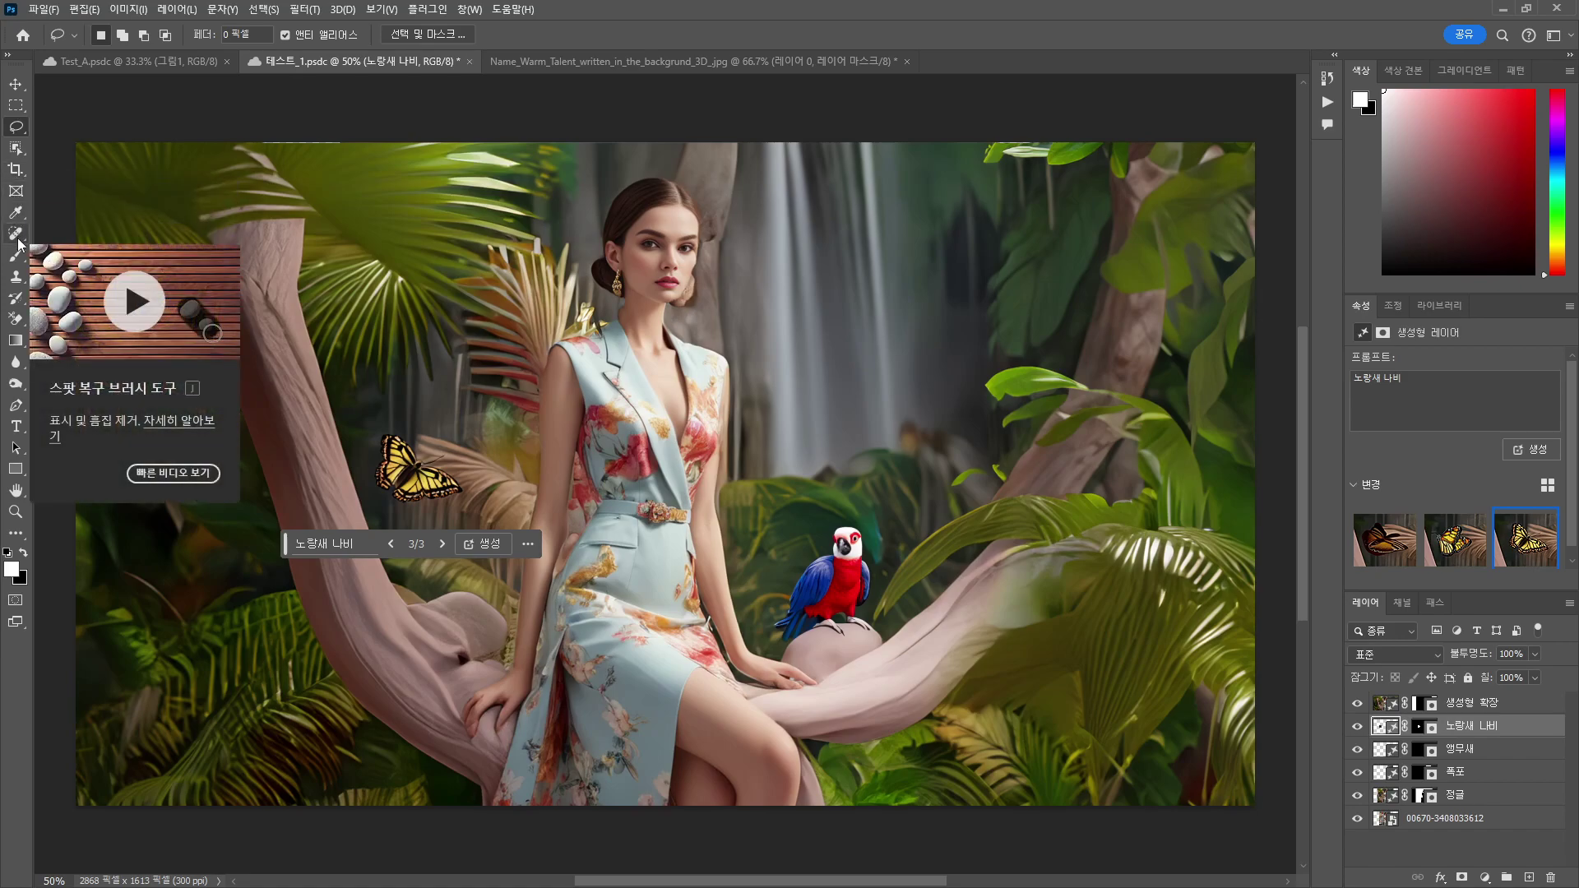
# Rasterize the 노랑새 나비 layer and erase the butterfly's wings with the Background Eraser tool.
pyautogui.click(19, 322)
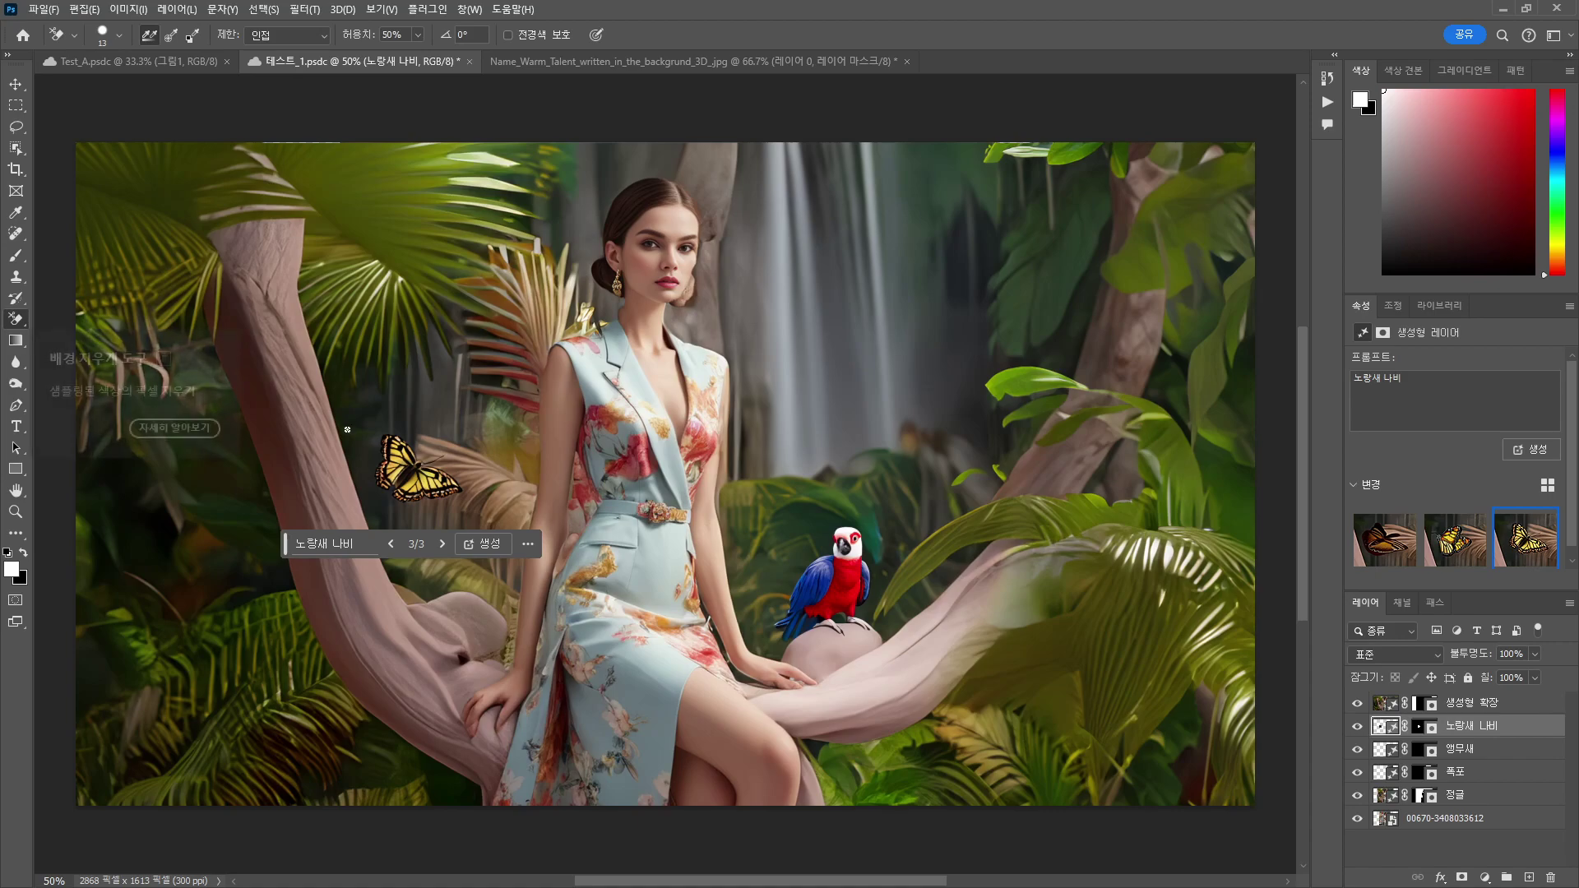
pyautogui.click(391, 436)
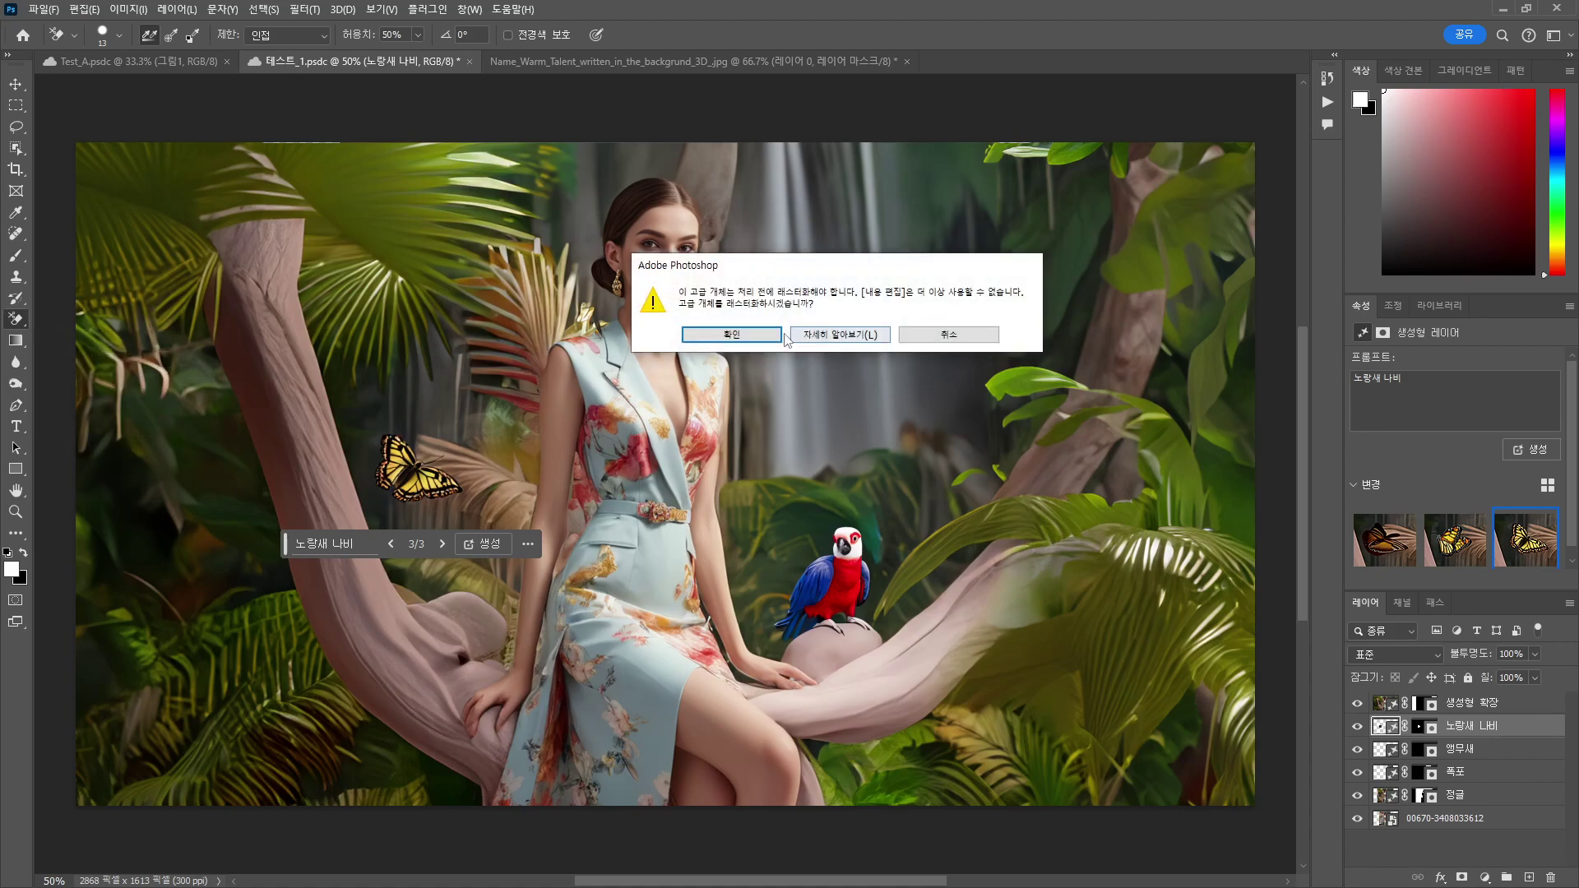
pyautogui.click(722, 336)
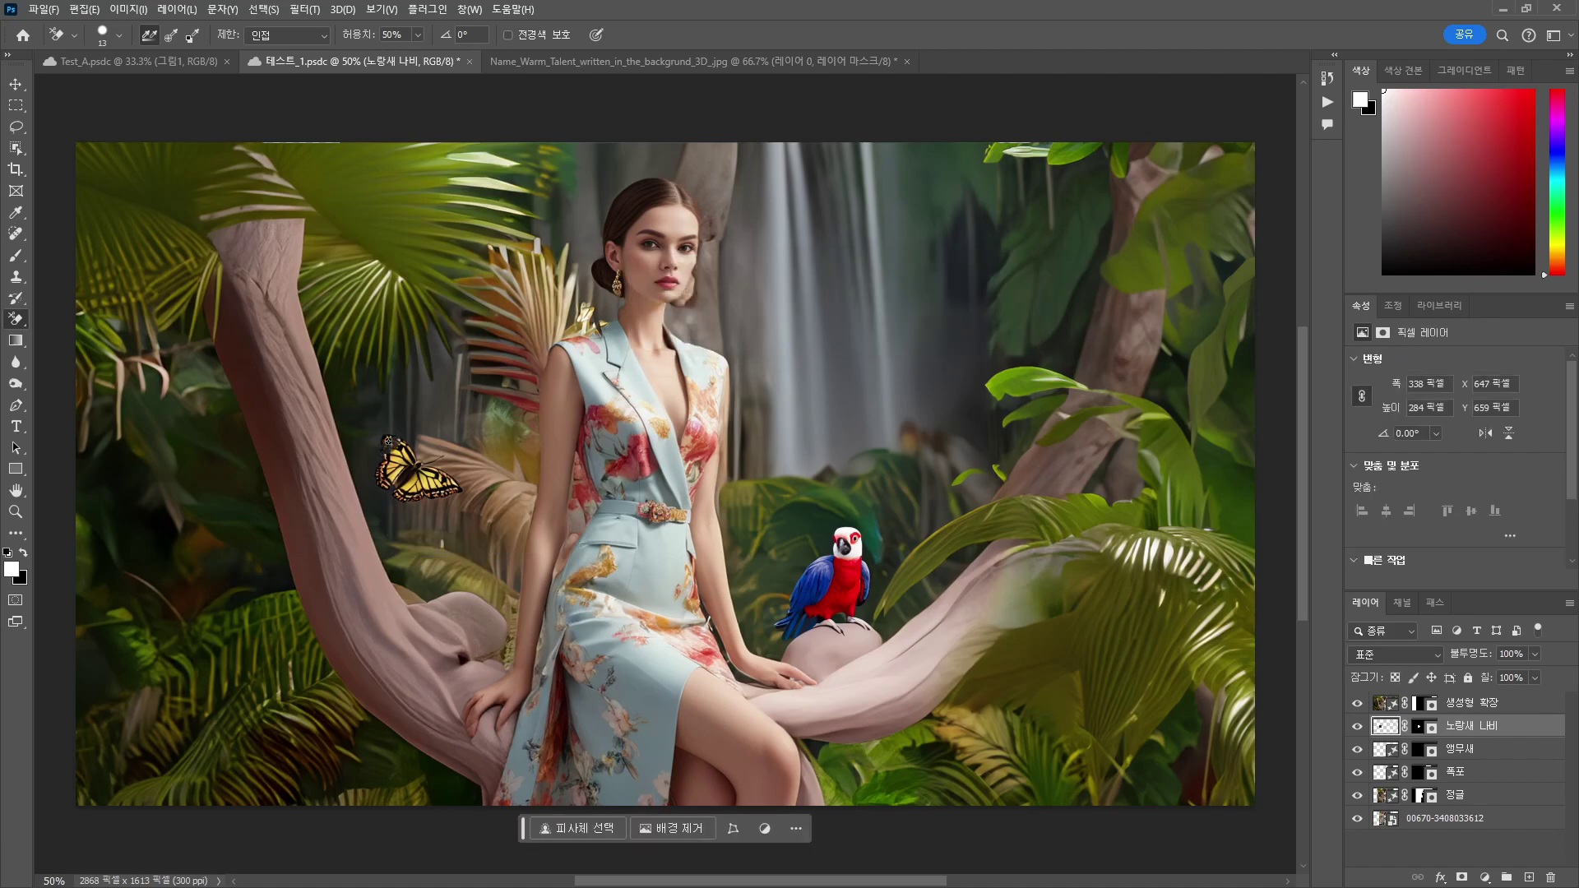
pyautogui.moveTo(383, 453)
pyautogui.mouseDown()
pyautogui.moveTo(394, 499)
pyautogui.moveTo(460, 491)
pyautogui.moveTo(426, 467)
pyautogui.mouseUp()
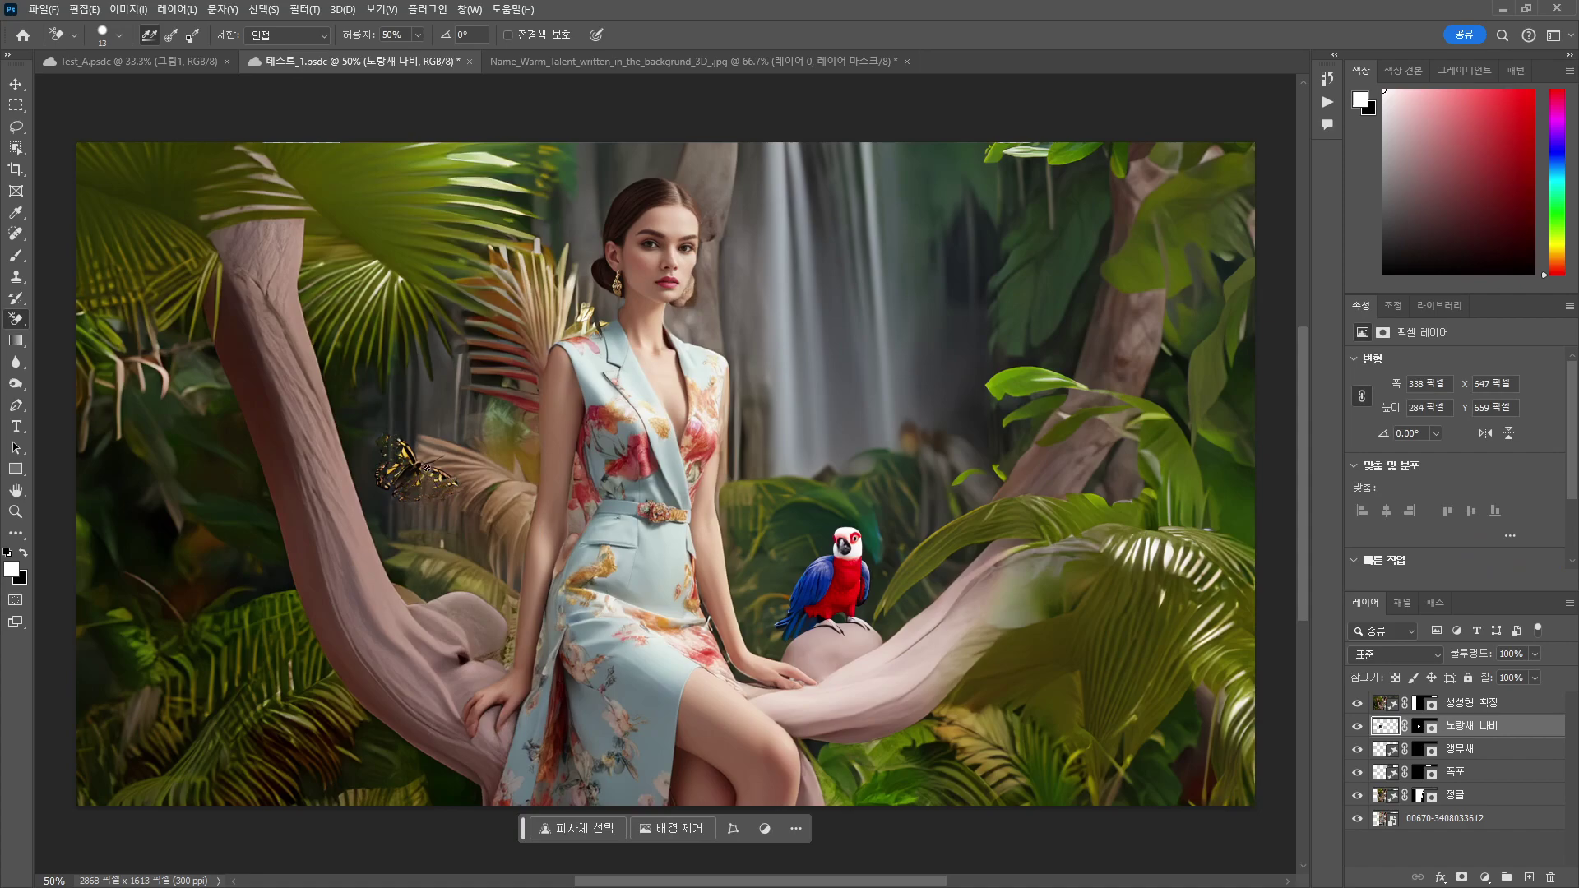
# Switch to the regular Eraser tool and erase more of the butterfly on the 노랑새 나비 layer.
pyautogui.rightClick(23, 327)
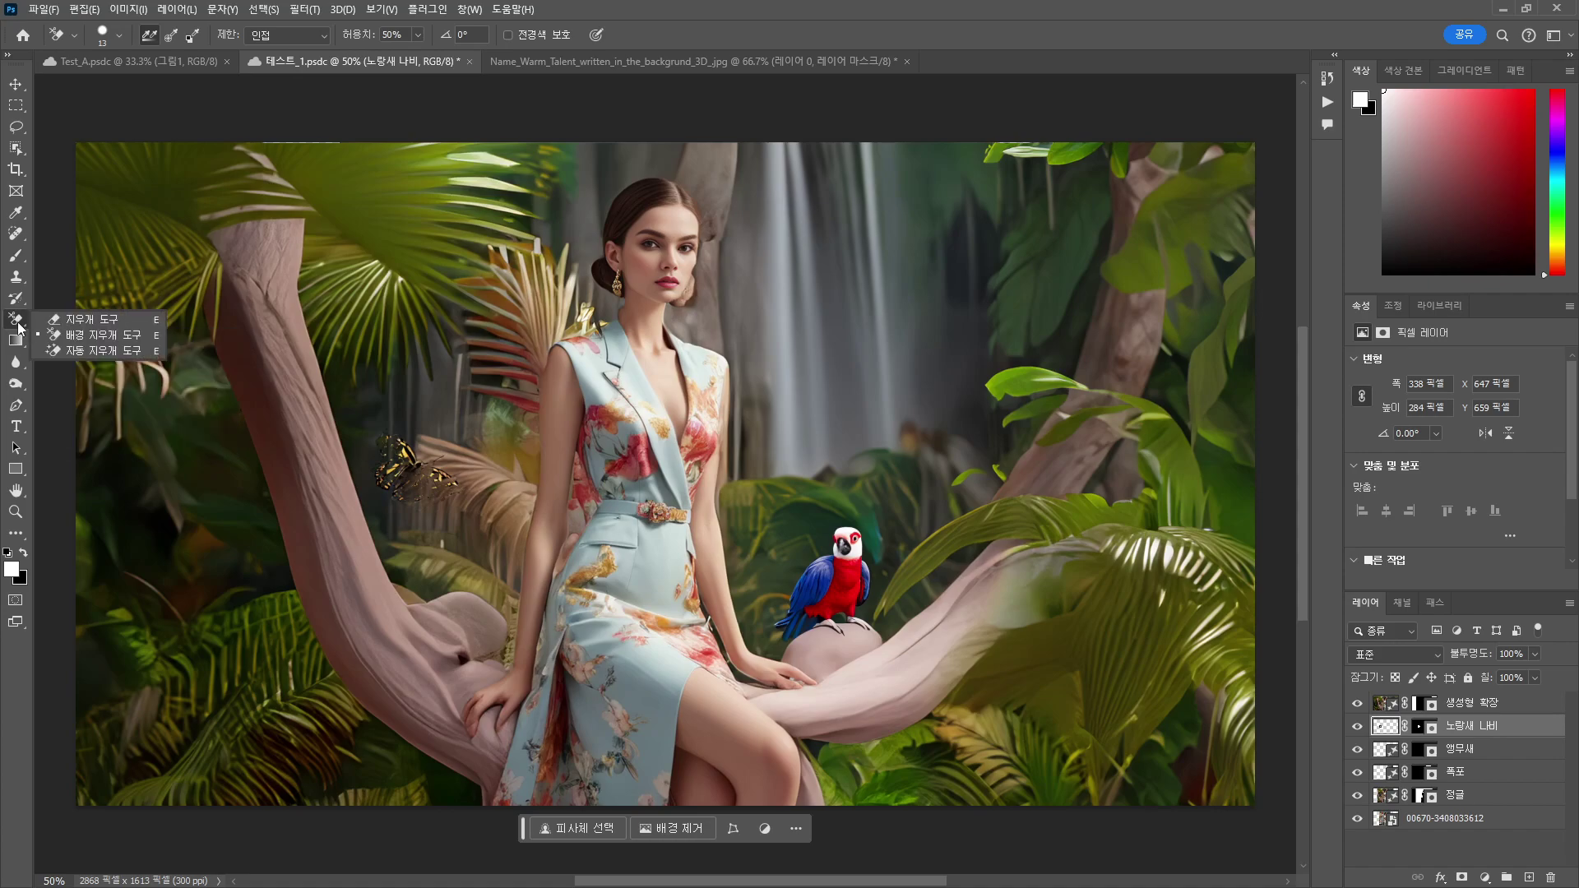
pyautogui.click(103, 322)
pyautogui.moveTo(421, 442); pyautogui.dragTo(383, 457)
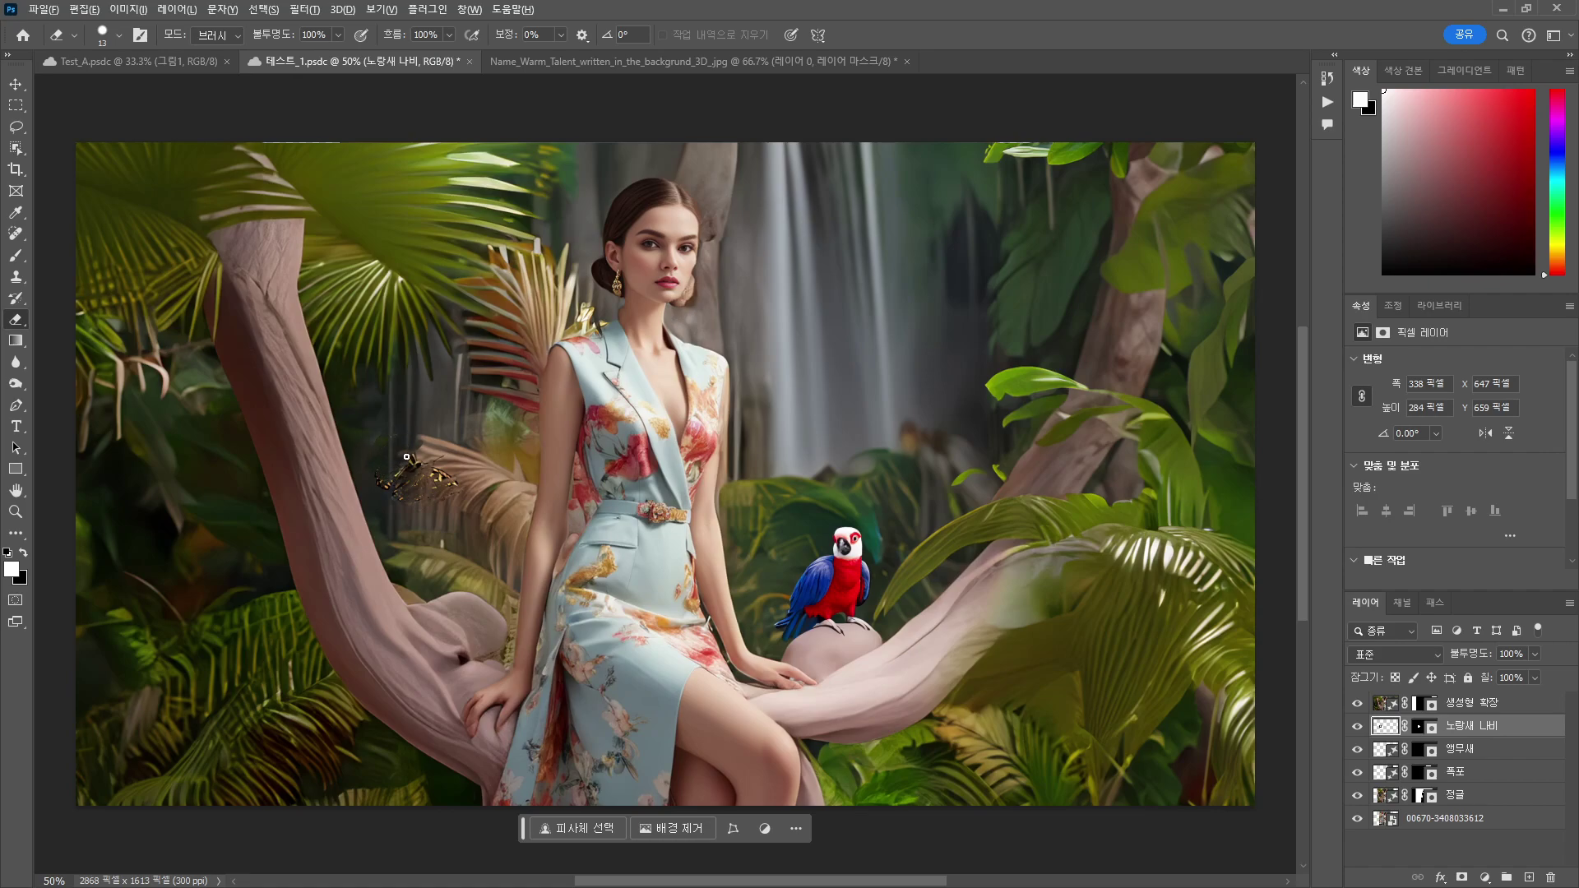
pyautogui.click(407, 457)
pyautogui.click(754, 347)
# Rasterize the 정글 layer, try to erase the butterfly fragments on it, and undo the eraser stroke.
pyautogui.keyDown('ctrl'); pyautogui.click(406, 473); pyautogui.keyUp('ctrl')
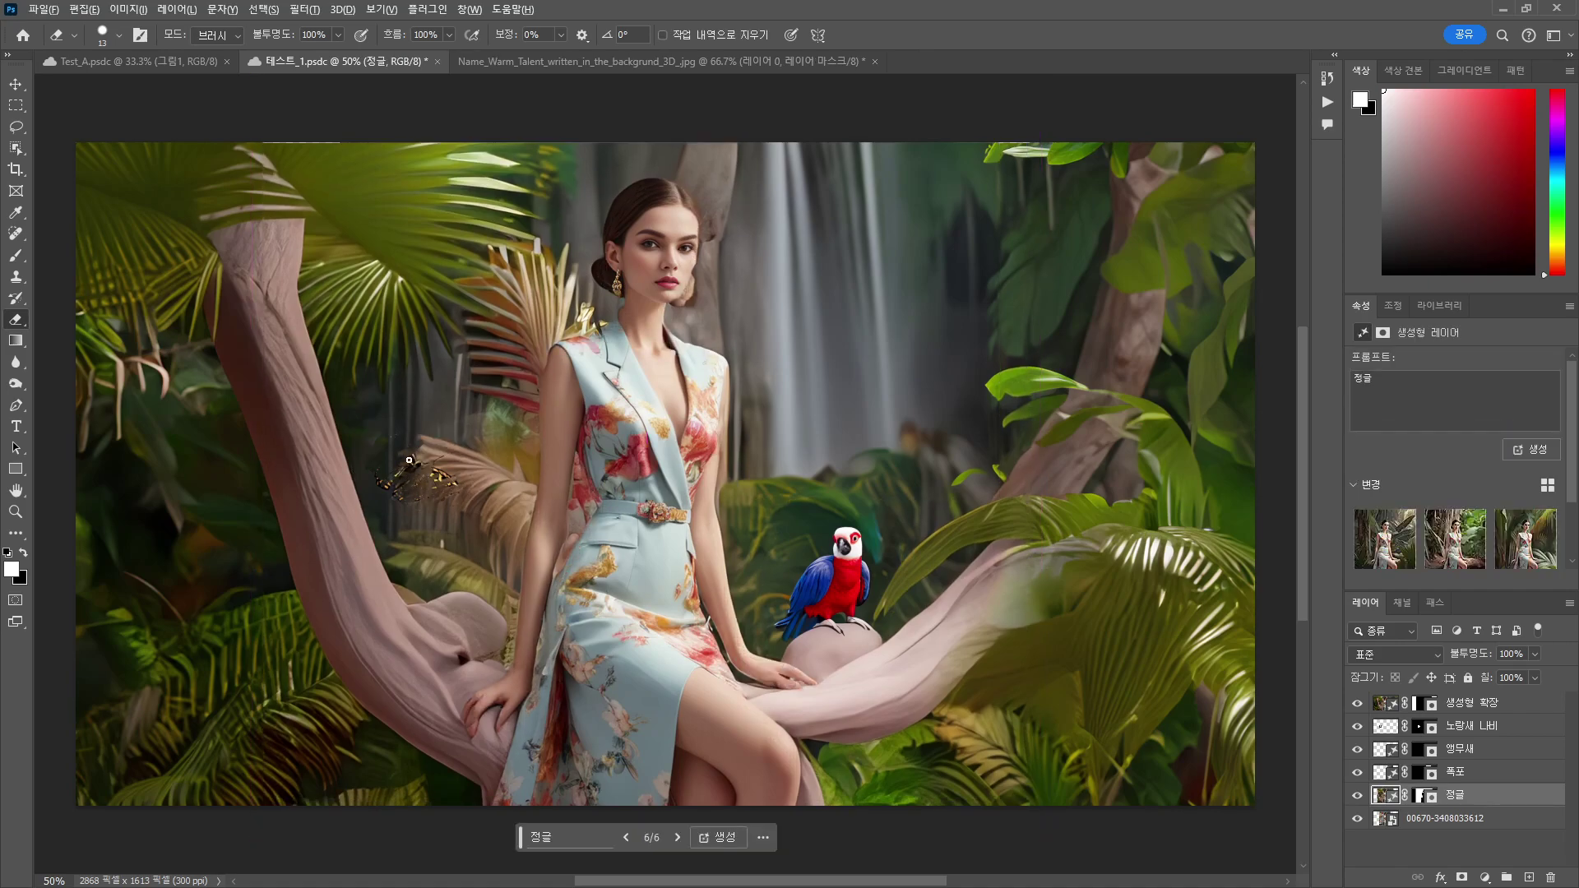
pyautogui.scroll(6, 409, 461)
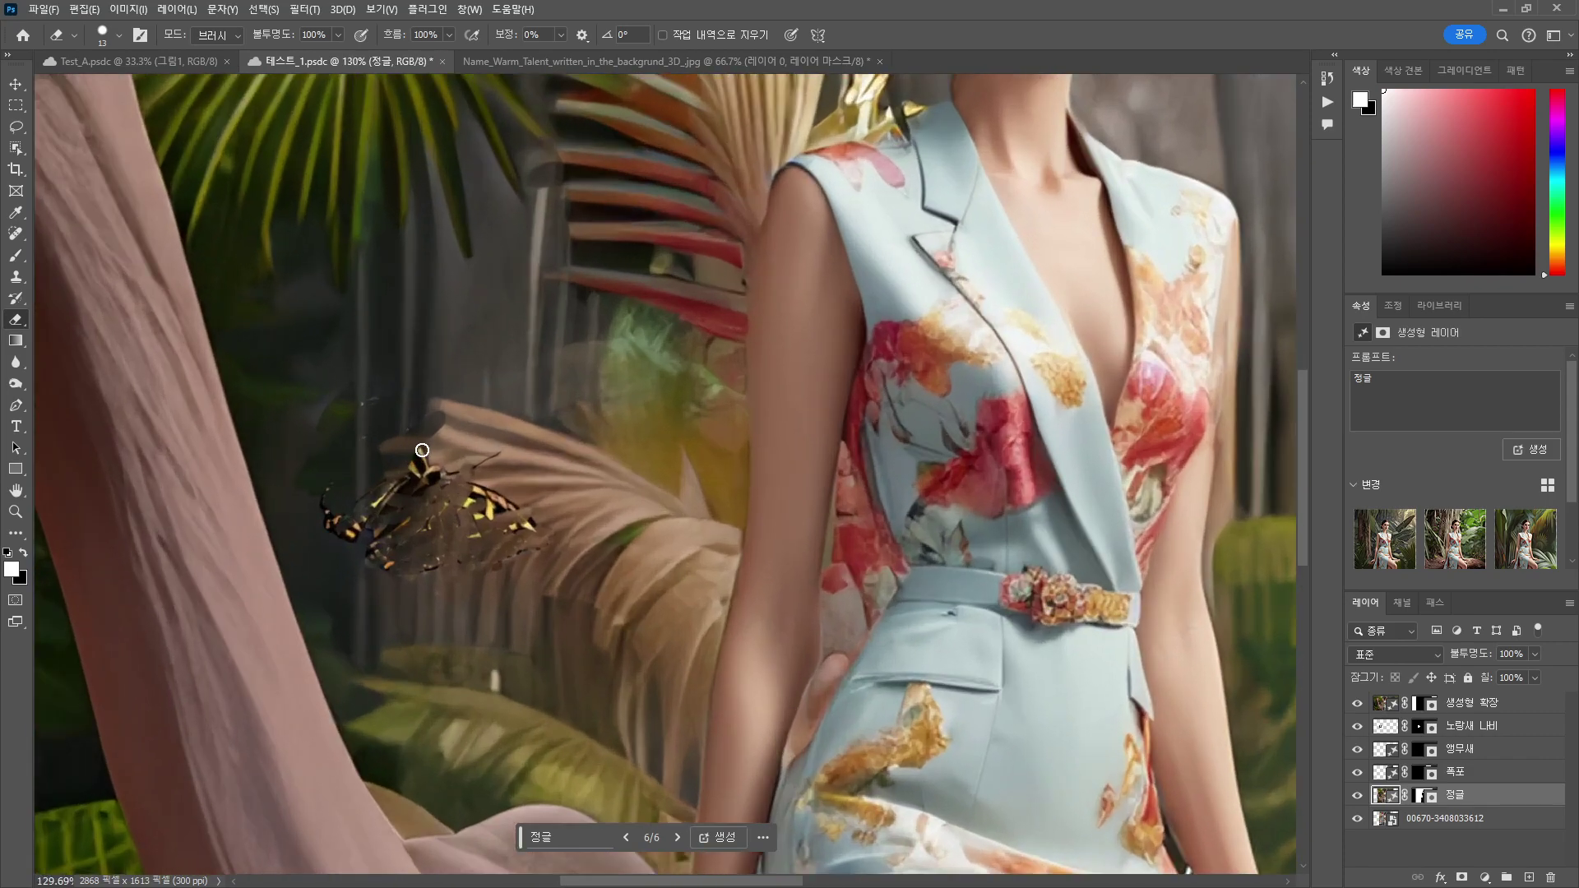
pyautogui.click(419, 450)
pyautogui.click(723, 334)
pyautogui.moveTo(433, 444)
pyautogui.mouseDown()
pyautogui.moveTo(383, 473)
pyautogui.moveTo(354, 414)
pyautogui.moveTo(379, 444)
pyautogui.mouseUp()
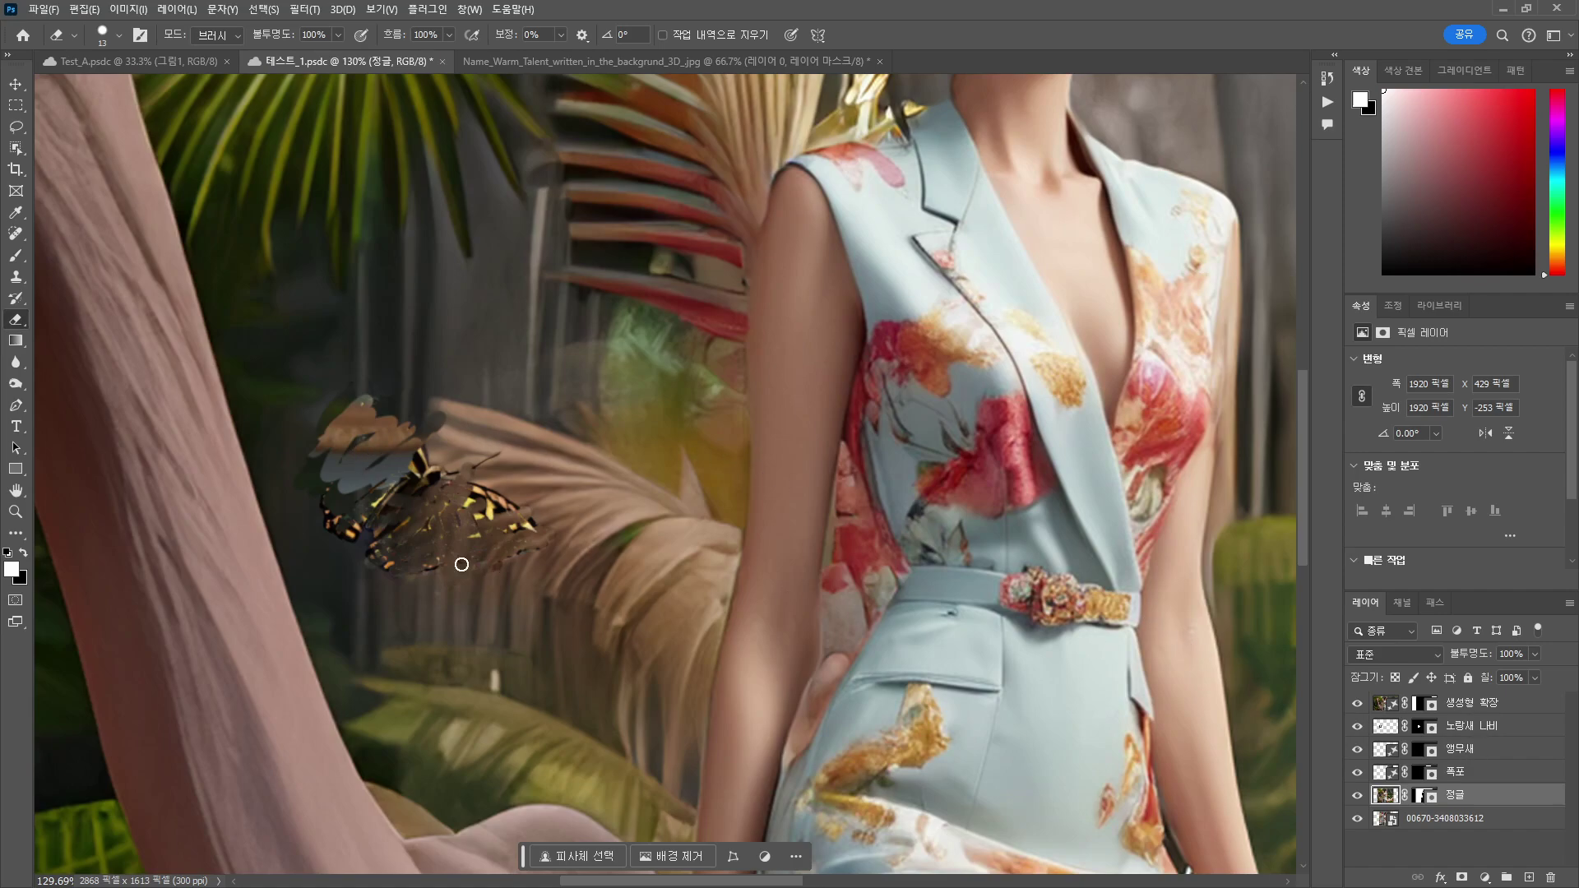
pyautogui.hotkey('ctrl', 'z')
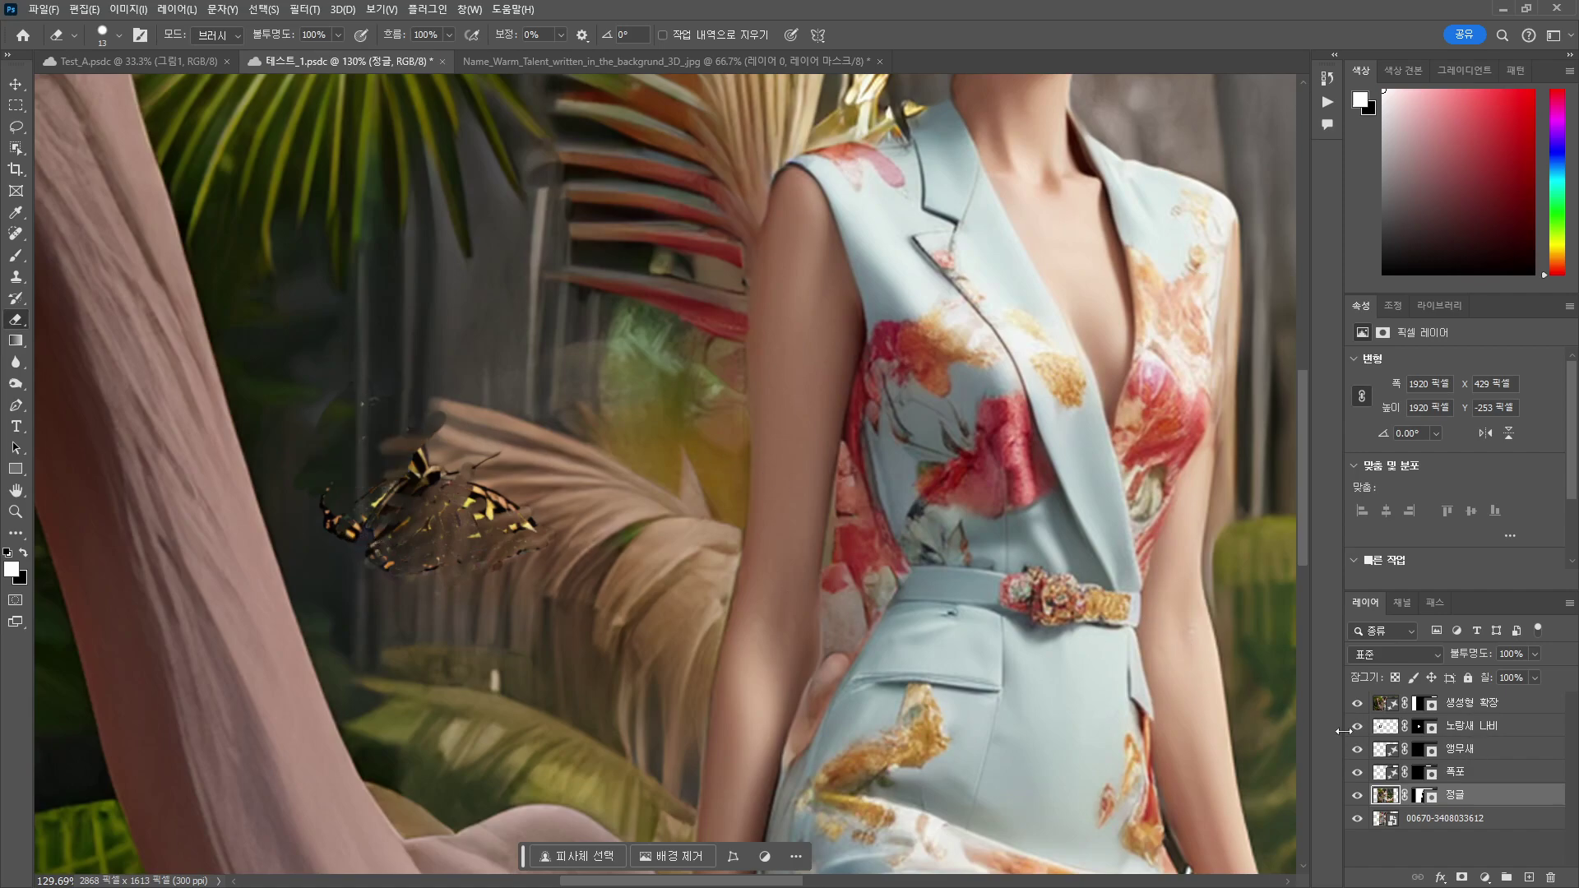
# Erase the remaining butterfly fragments on the 노랑새 나비 layer and hide that layer.
pyautogui.click(1476, 728)
pyautogui.moveTo(377, 460)
pyautogui.mouseDown()
pyautogui.moveTo(350, 499)
pyautogui.moveTo(392, 567)
pyautogui.moveTo(372, 569)
pyautogui.moveTo(432, 569)
pyautogui.moveTo(393, 596)
pyautogui.moveTo(441, 600)
pyautogui.moveTo(515, 563)
pyautogui.moveTo(528, 511)
pyautogui.moveTo(467, 486)
pyautogui.moveTo(480, 523)
pyautogui.moveTo(449, 529)
pyautogui.moveTo(476, 460)
pyautogui.moveTo(438, 470)
pyautogui.moveTo(425, 454)
pyautogui.moveTo(452, 443)
pyautogui.moveTo(427, 477)
pyautogui.mouseUp()
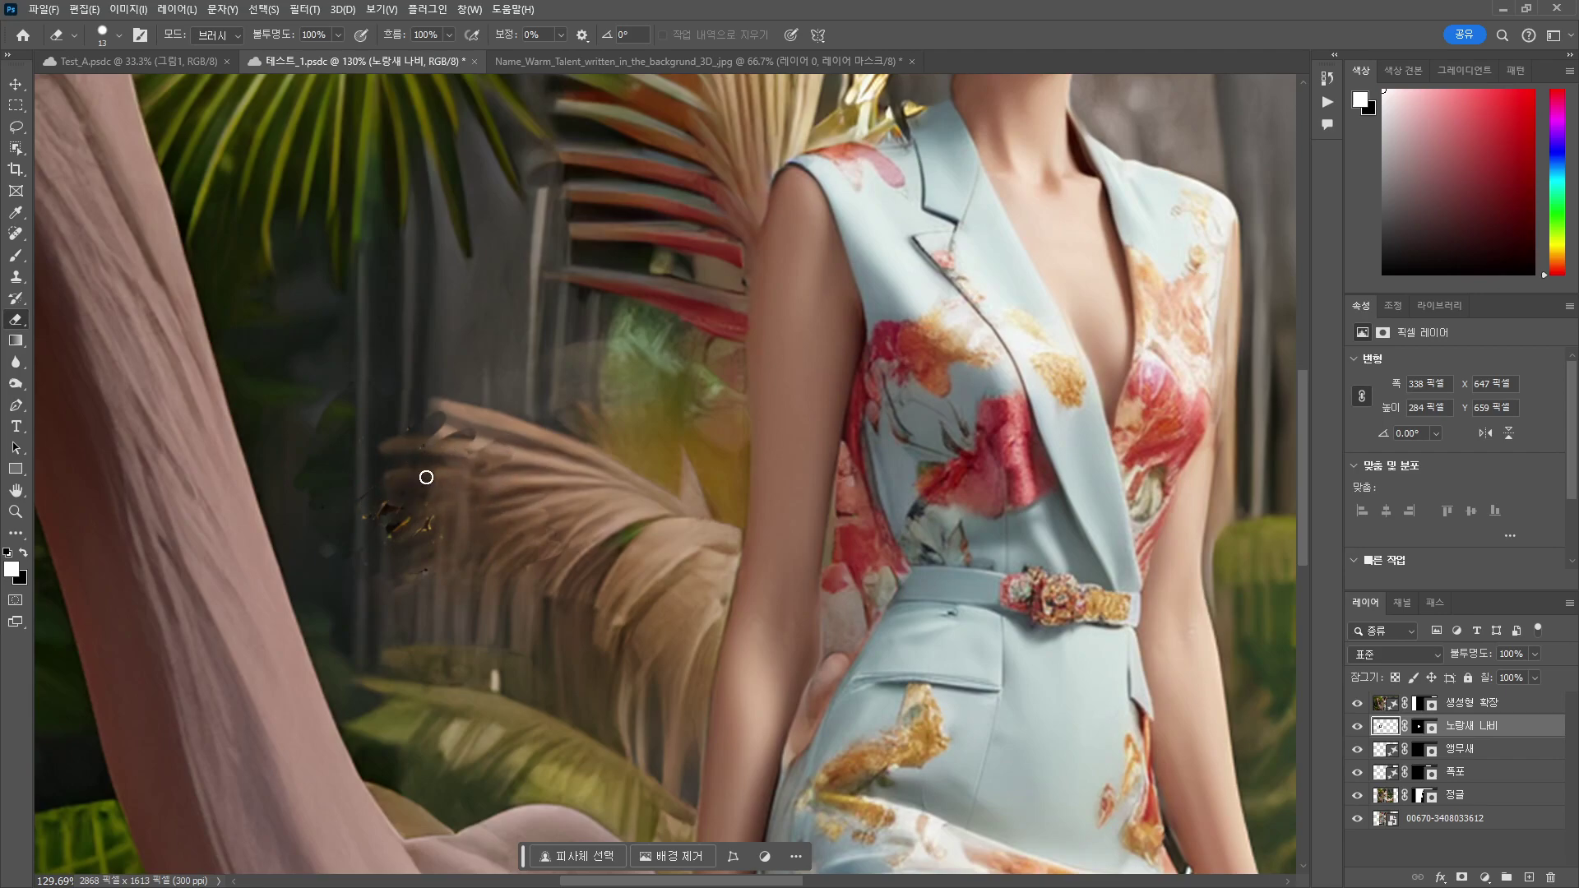
pyautogui.click(1355, 726)
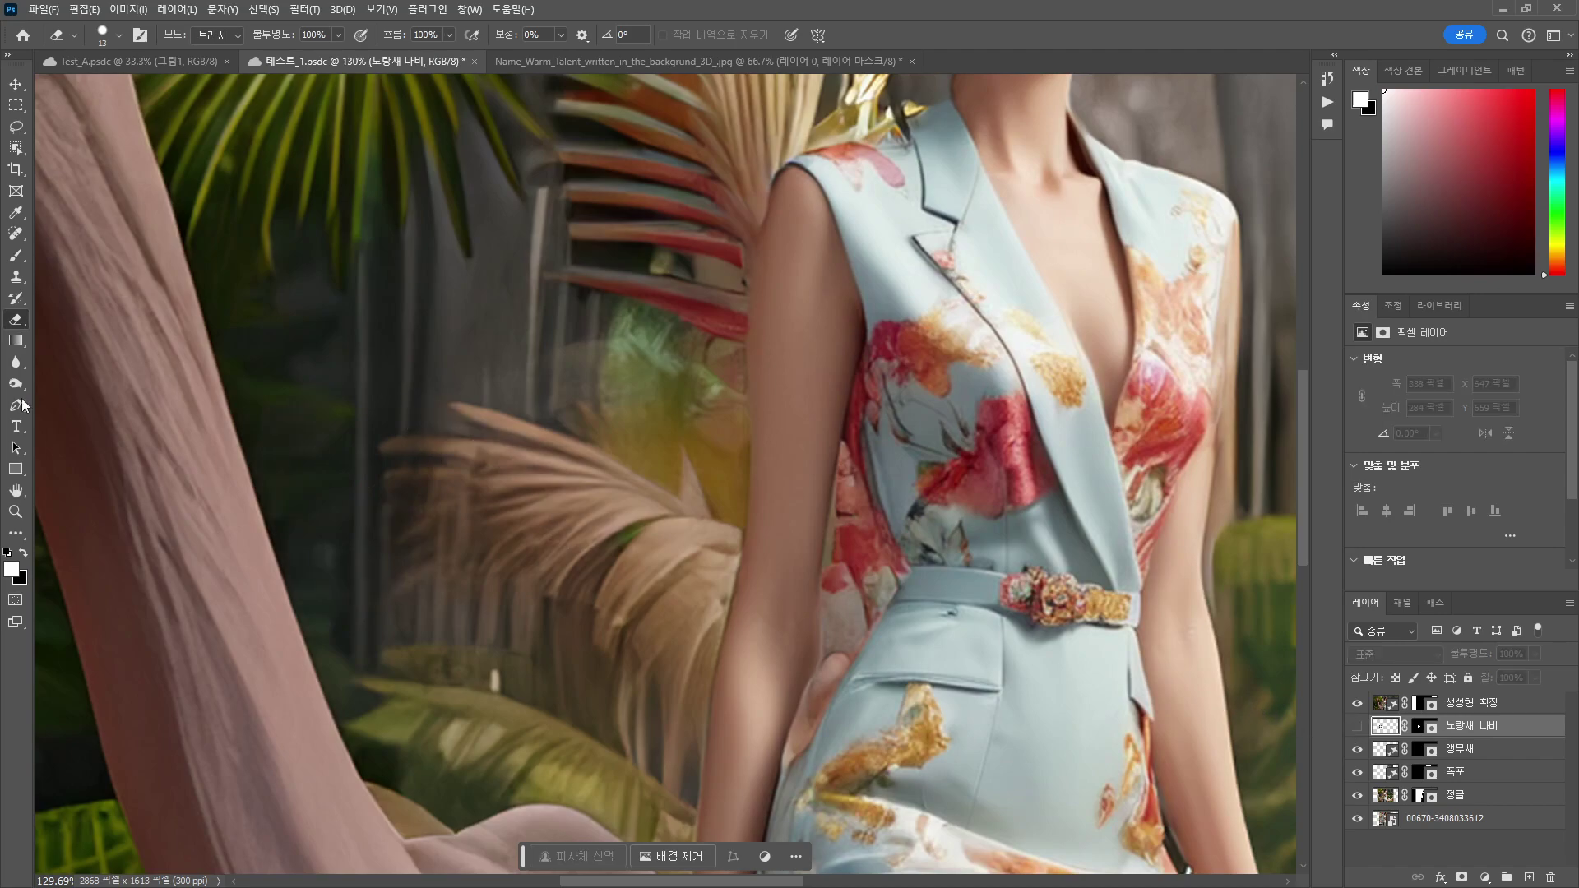
pyautogui.scroll(-5, 472, 499)
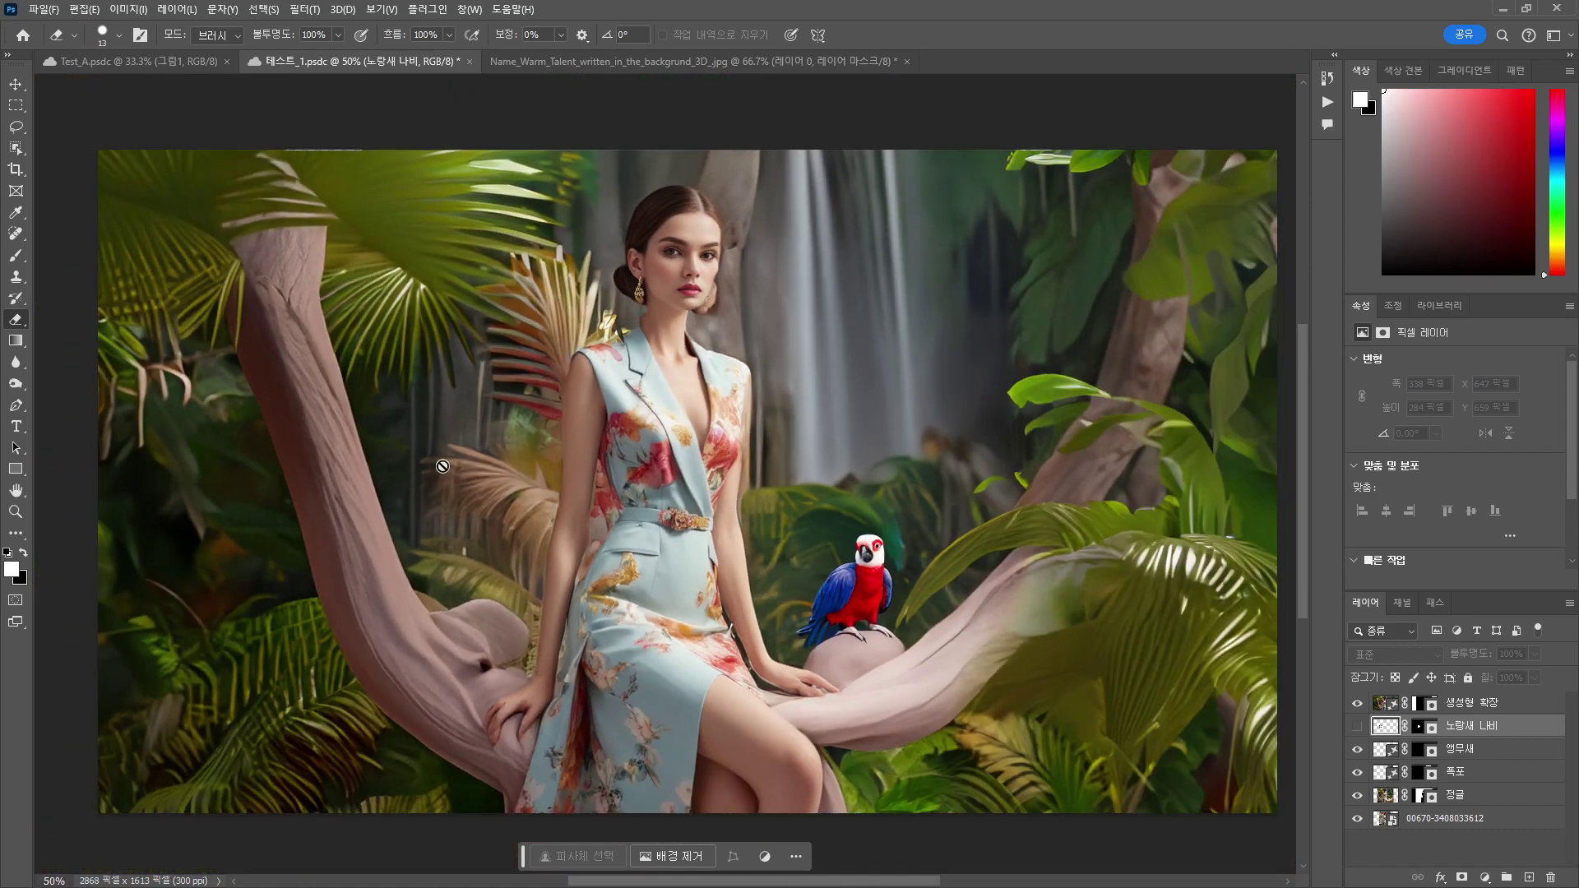
pyautogui.scroll(-1, 472, 455)
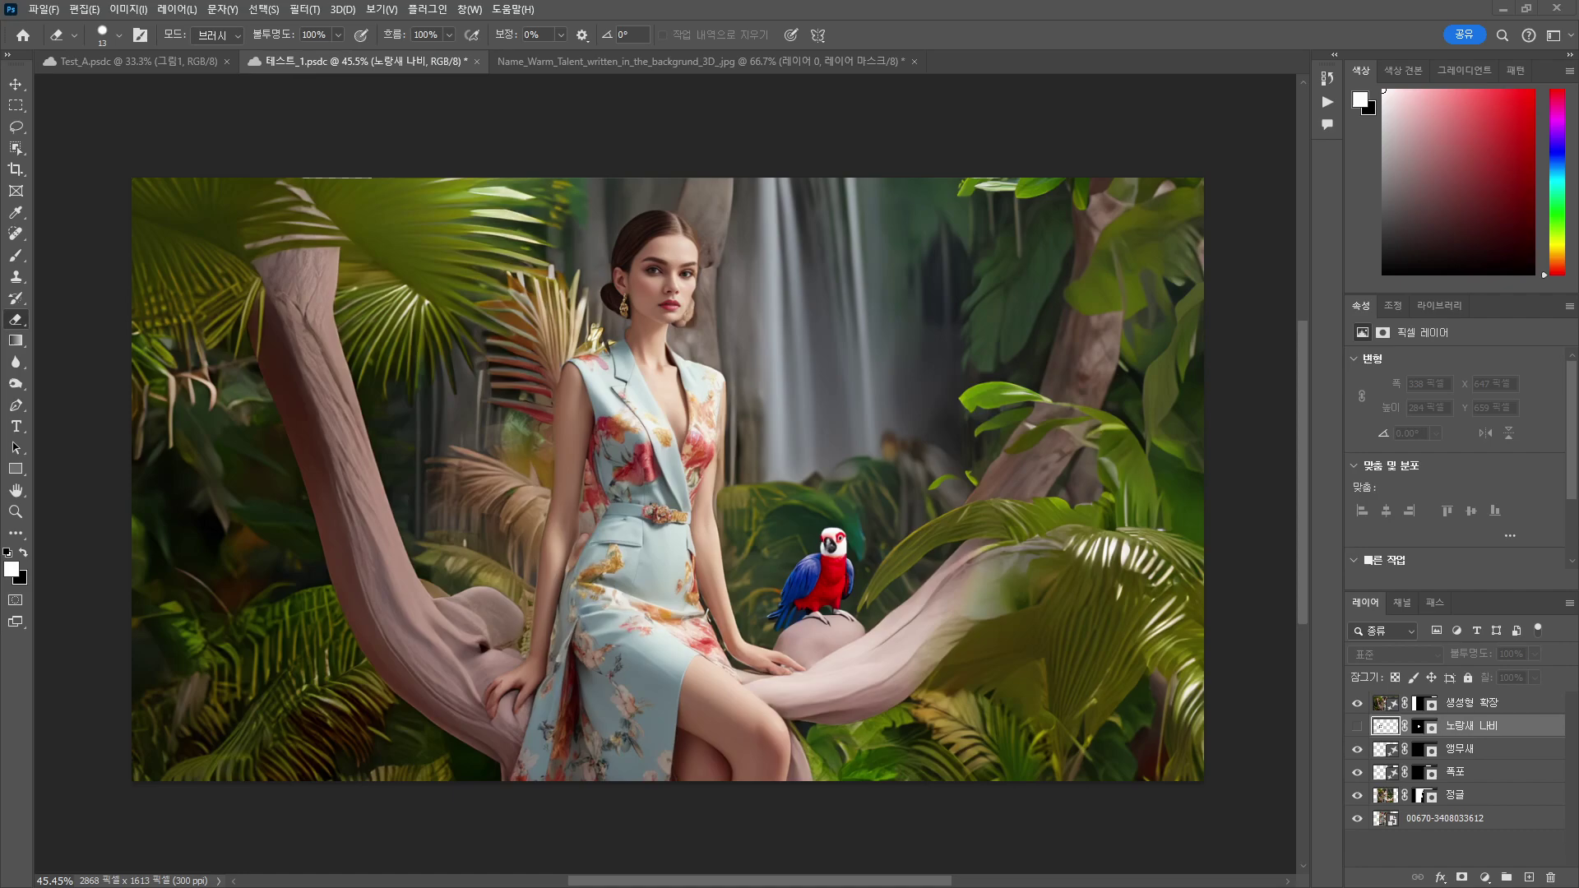
# Place the logo_transparent image in the lower-right corner of the picture, scaled to 6.41%.
pyautogui.moveTo(1449, 540); pyautogui.dragTo(1080, 569)
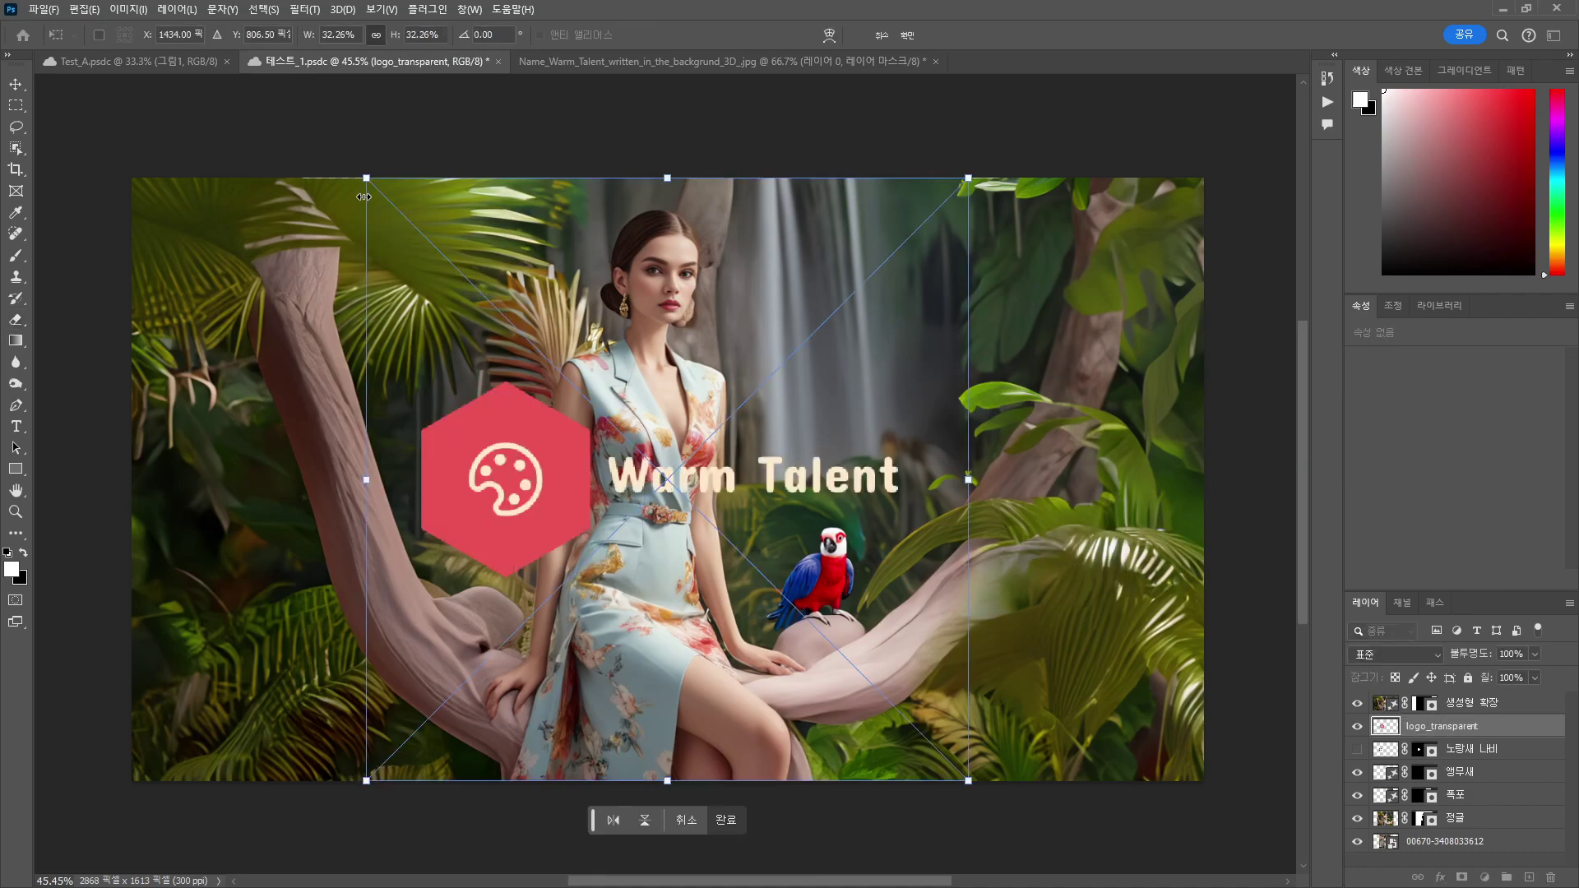
pyautogui.moveTo(366, 178); pyautogui.dragTo(1114, 765)
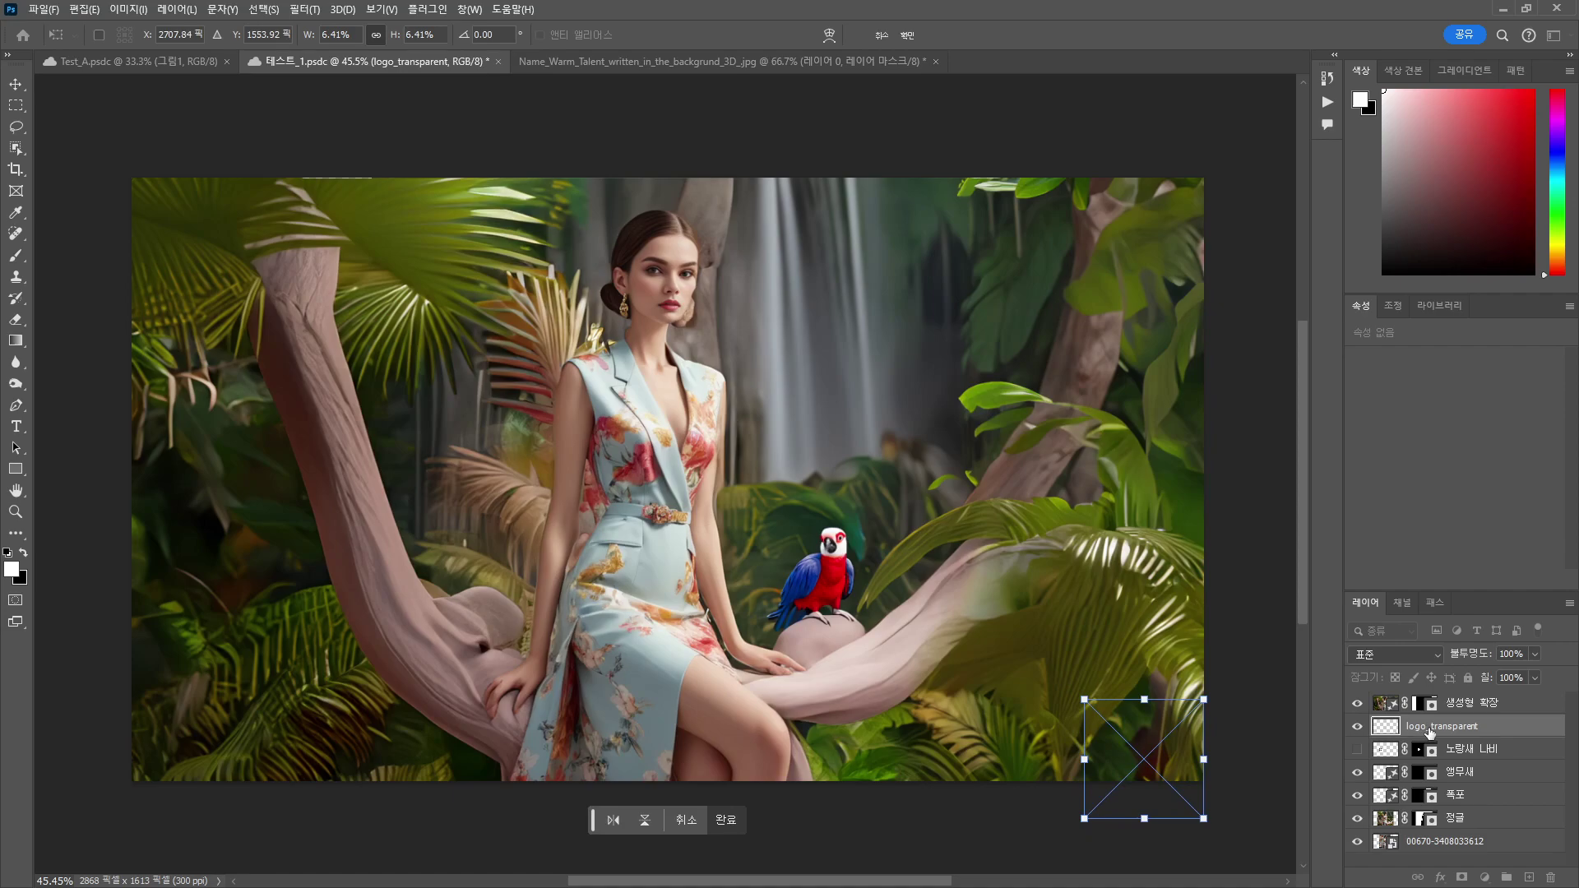
pyautogui.press('e')
# Move the logo_transparent layer above the 생성형 확장 layer and nudge the logo slightly with the Move tool.
pyautogui.moveTo(1429, 730); pyautogui.dragTo(1431, 701)
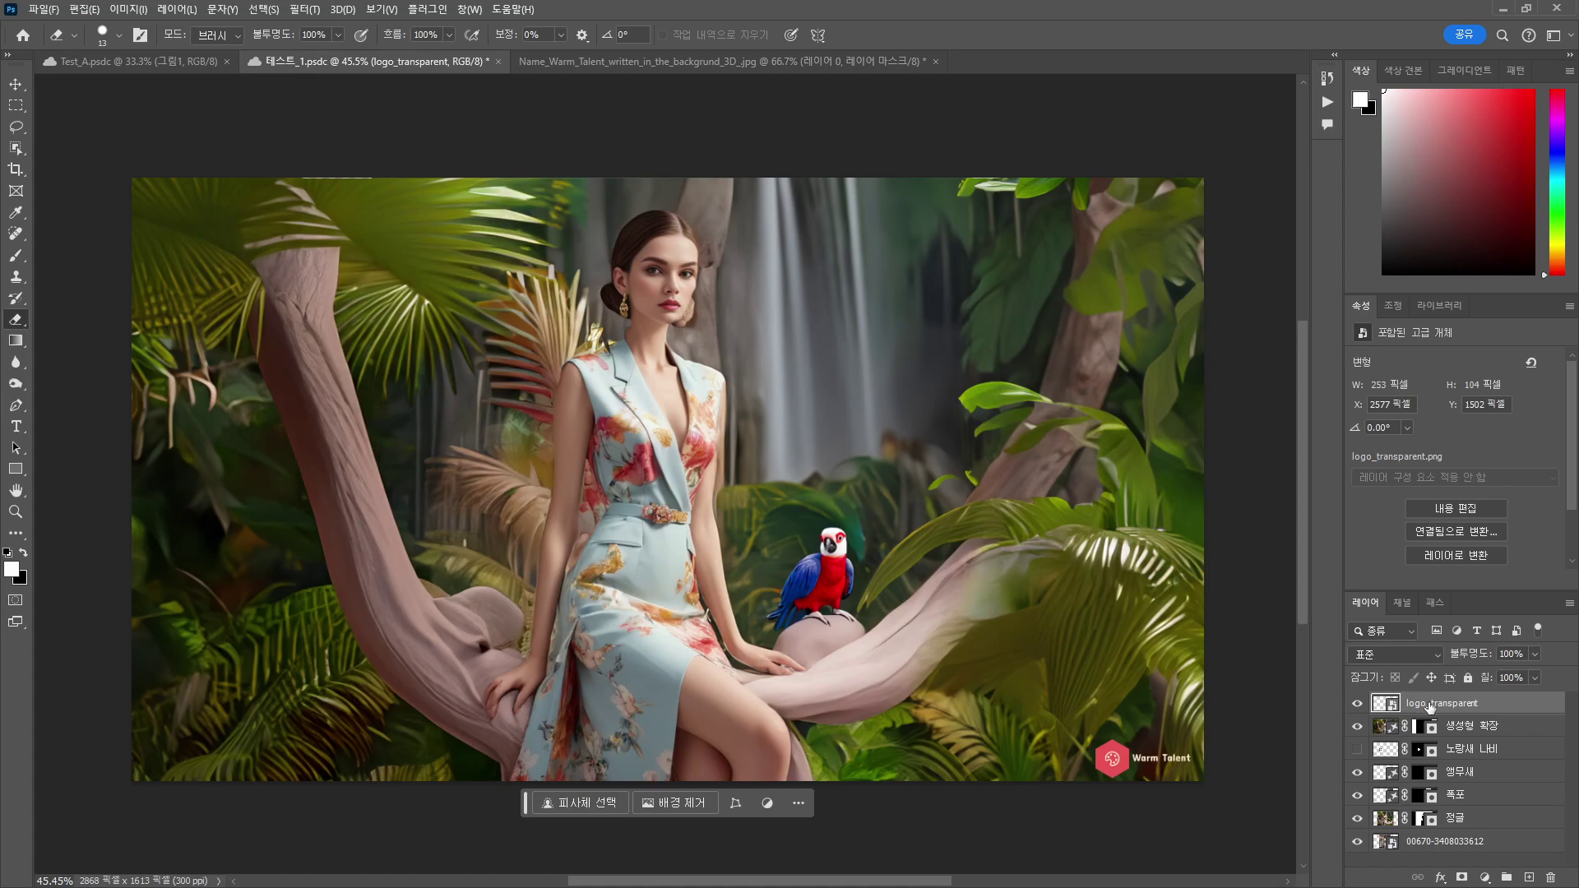
pyautogui.click(16, 84)
pyautogui.moveTo(1117, 762)
pyautogui.mouseDown()
pyautogui.moveTo(1131, 748)
pyautogui.moveTo(1146, 770)
pyautogui.moveTo(1118, 756)
pyautogui.mouseUp()
pyautogui.click(1239, 767)
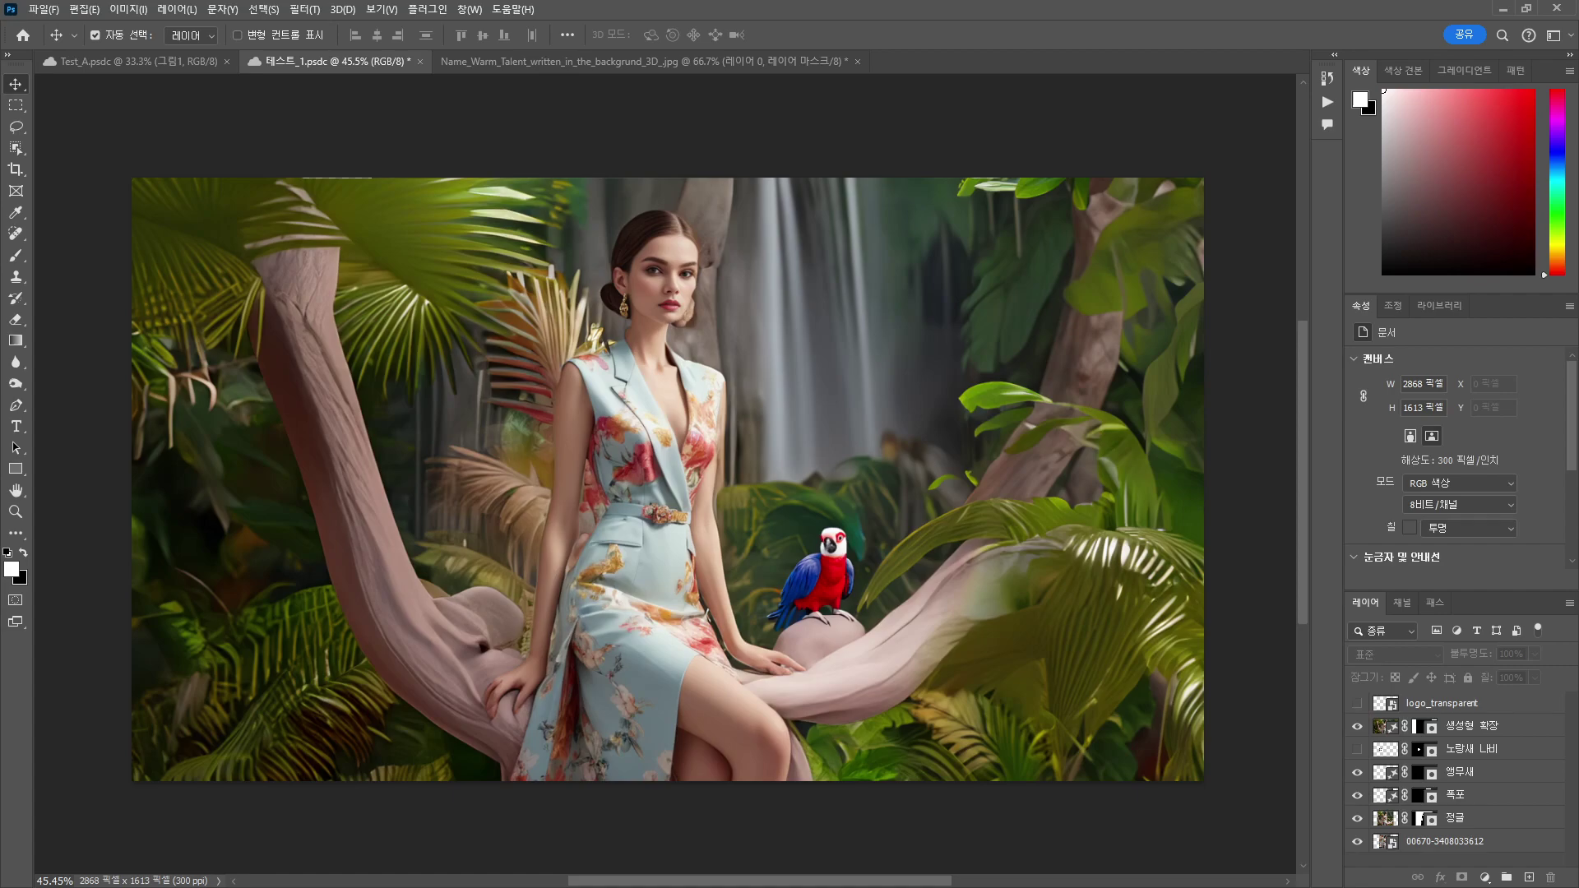
# Place a second copy of logo_transparent in the lower-right corner of the picture, scaled to 9.26%.
pyautogui.hotkey('ctrl', 't')
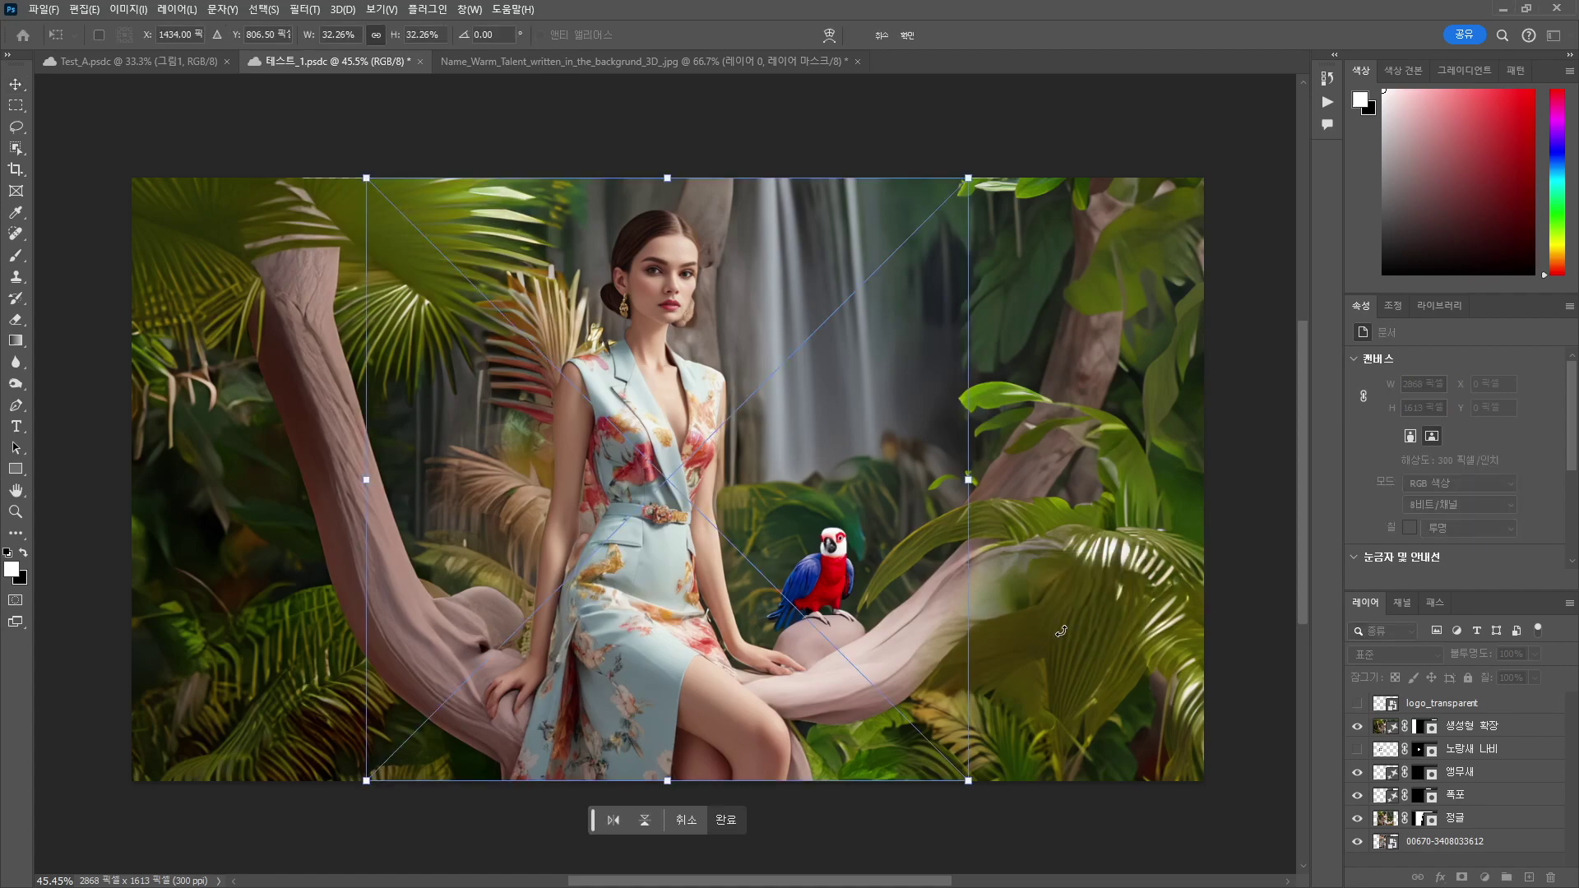
pyautogui.moveTo(366, 178); pyautogui.dragTo(796, 608)
pyautogui.moveTo(835, 698); pyautogui.dragTo(1073, 743)
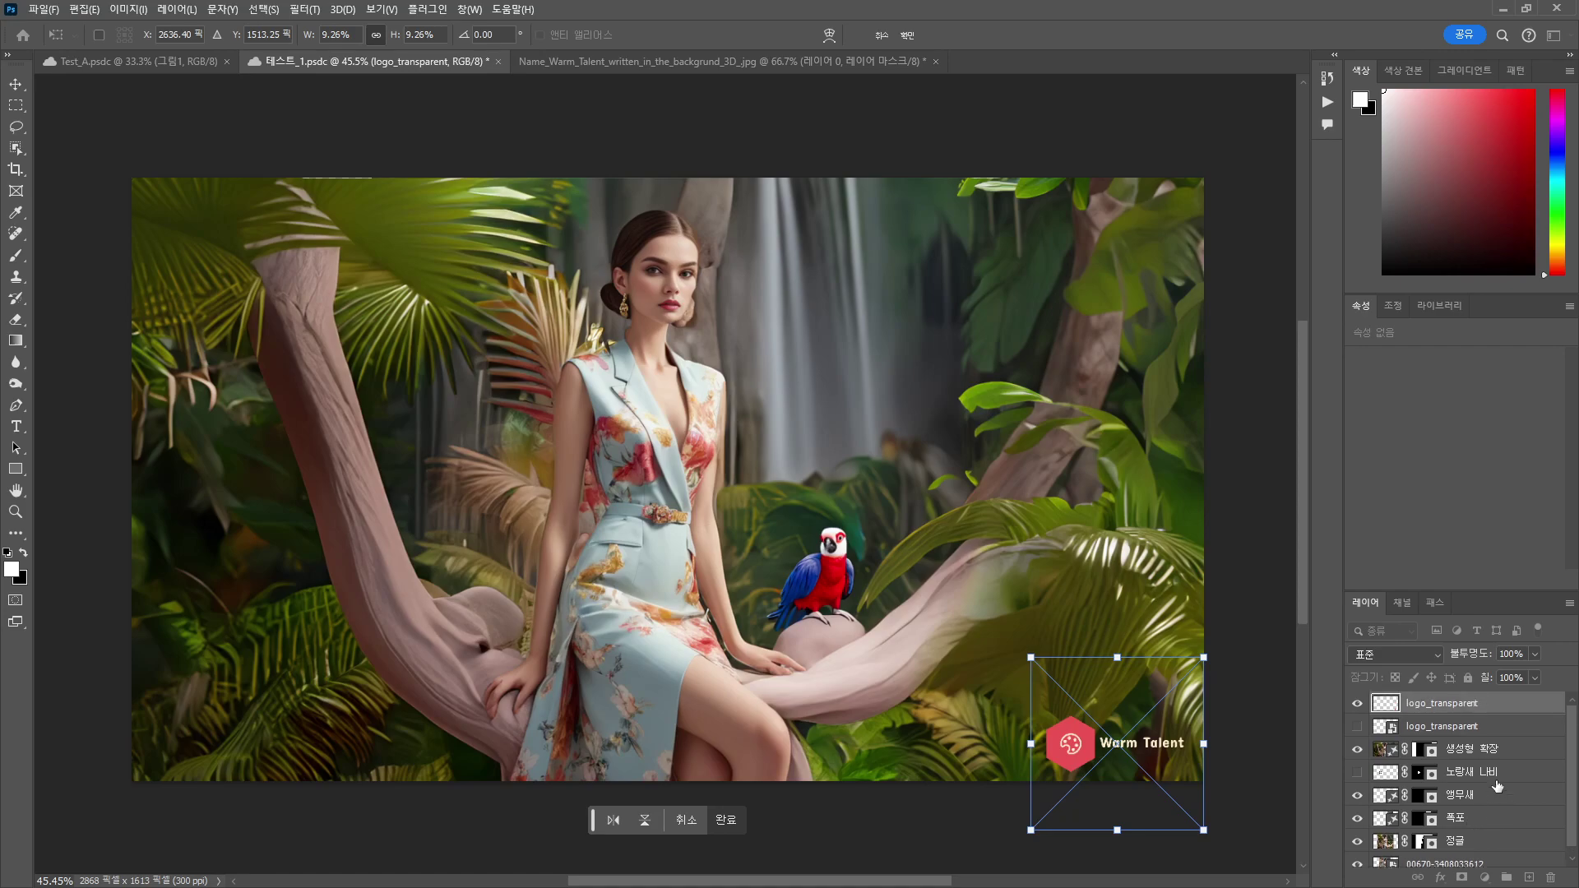
# Toggle the visibility of the newly placed logo_transparent layer to compare the picture with and without the logo.
pyautogui.click(1356, 705)
pyautogui.click(1356, 706)
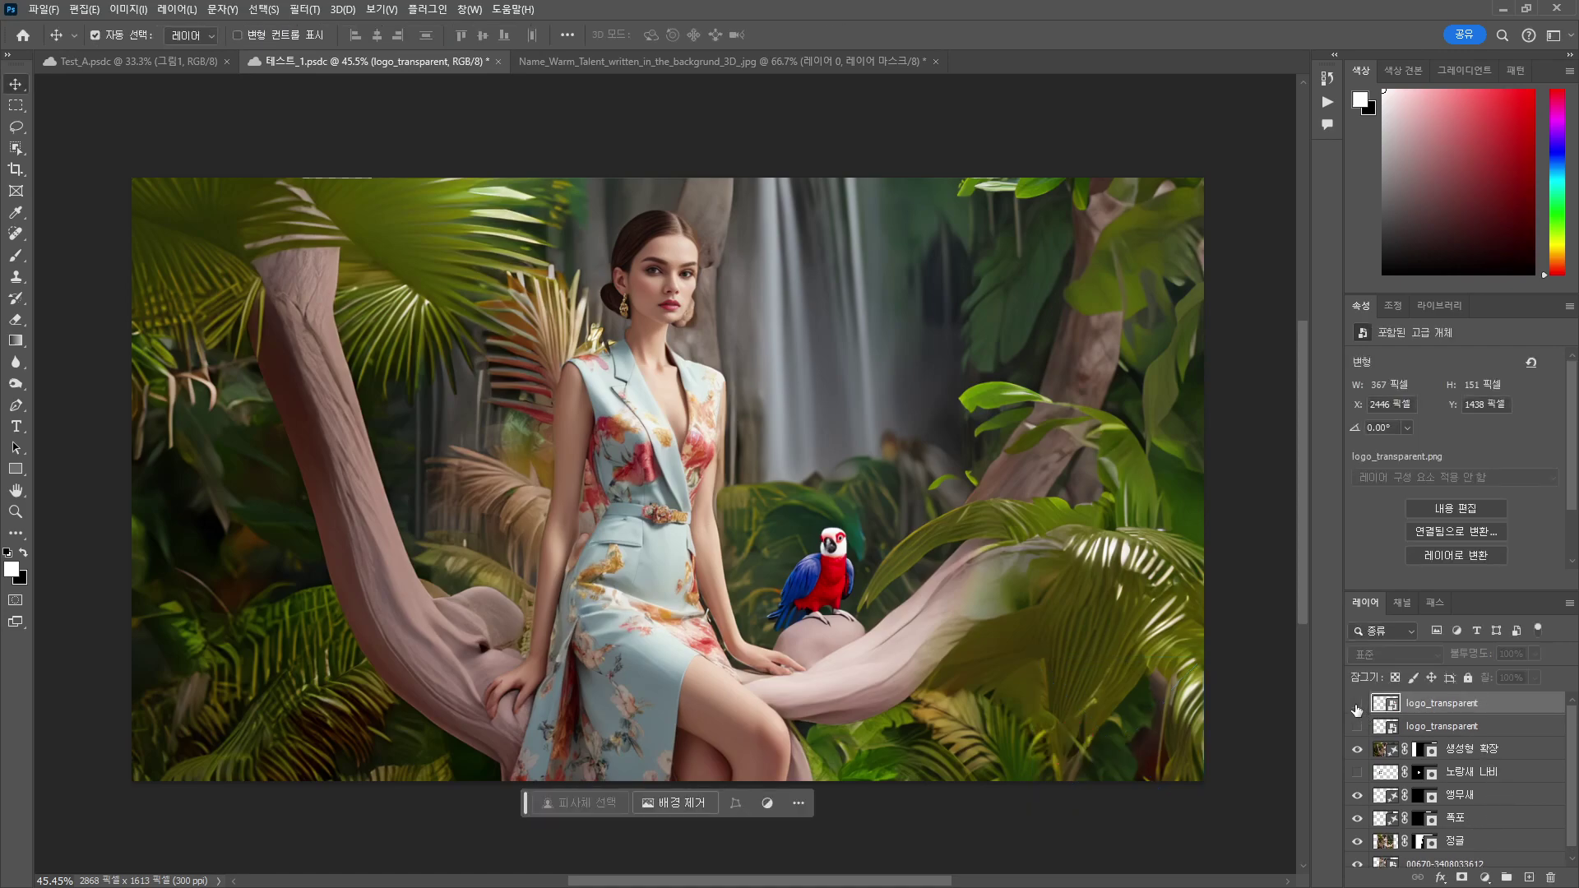
pyautogui.click(1357, 704)
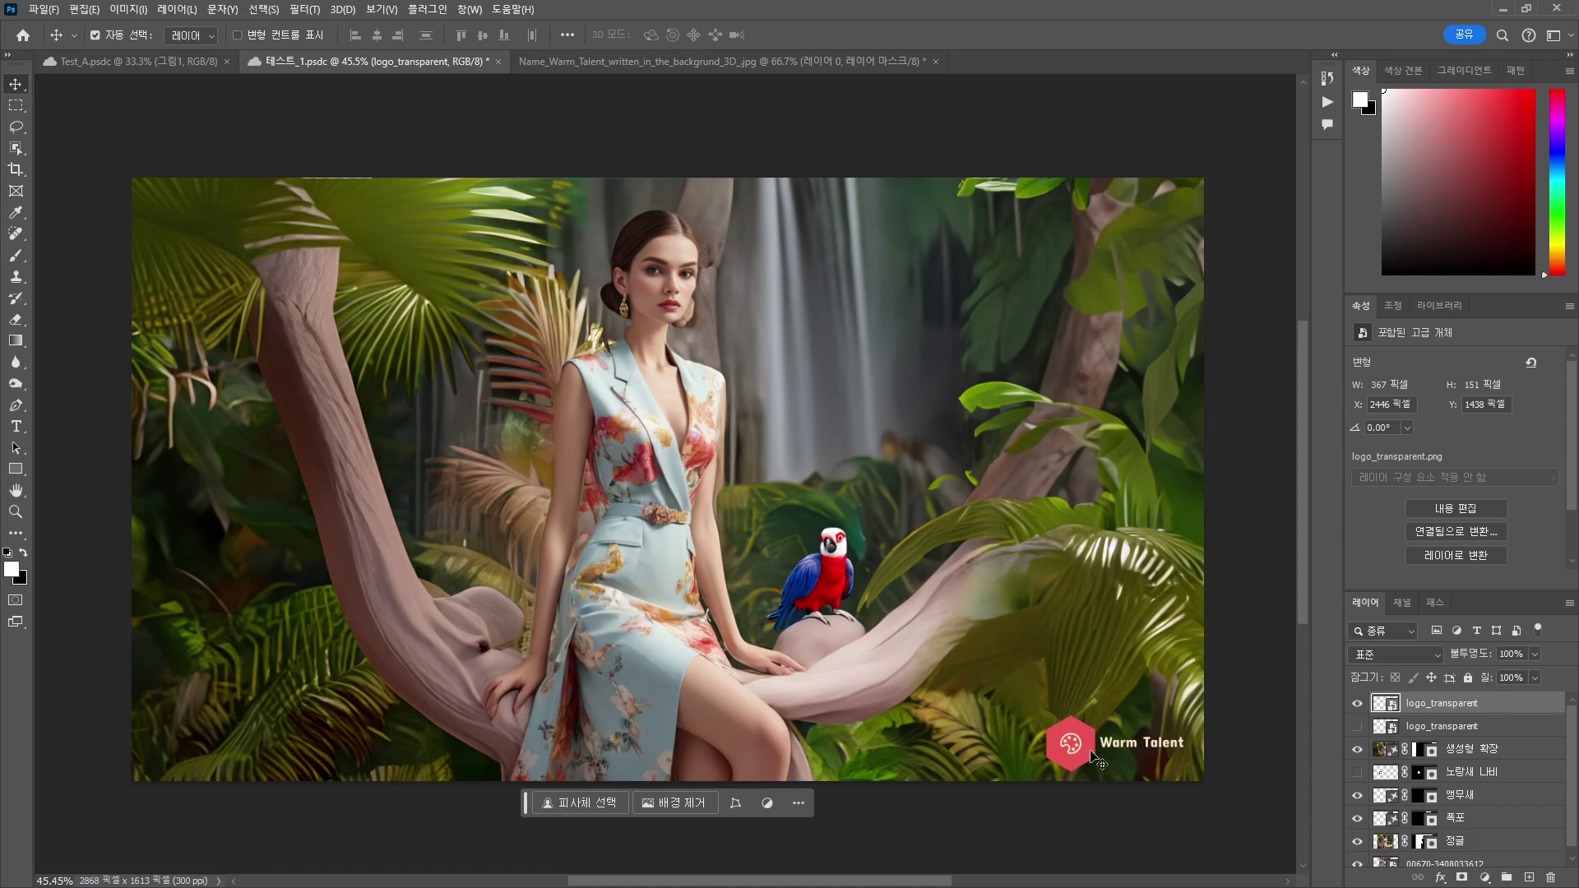
pyautogui.click(1357, 704)
pyautogui.click(1357, 704)
pyautogui.click(1357, 705)
pyautogui.click(1357, 704)
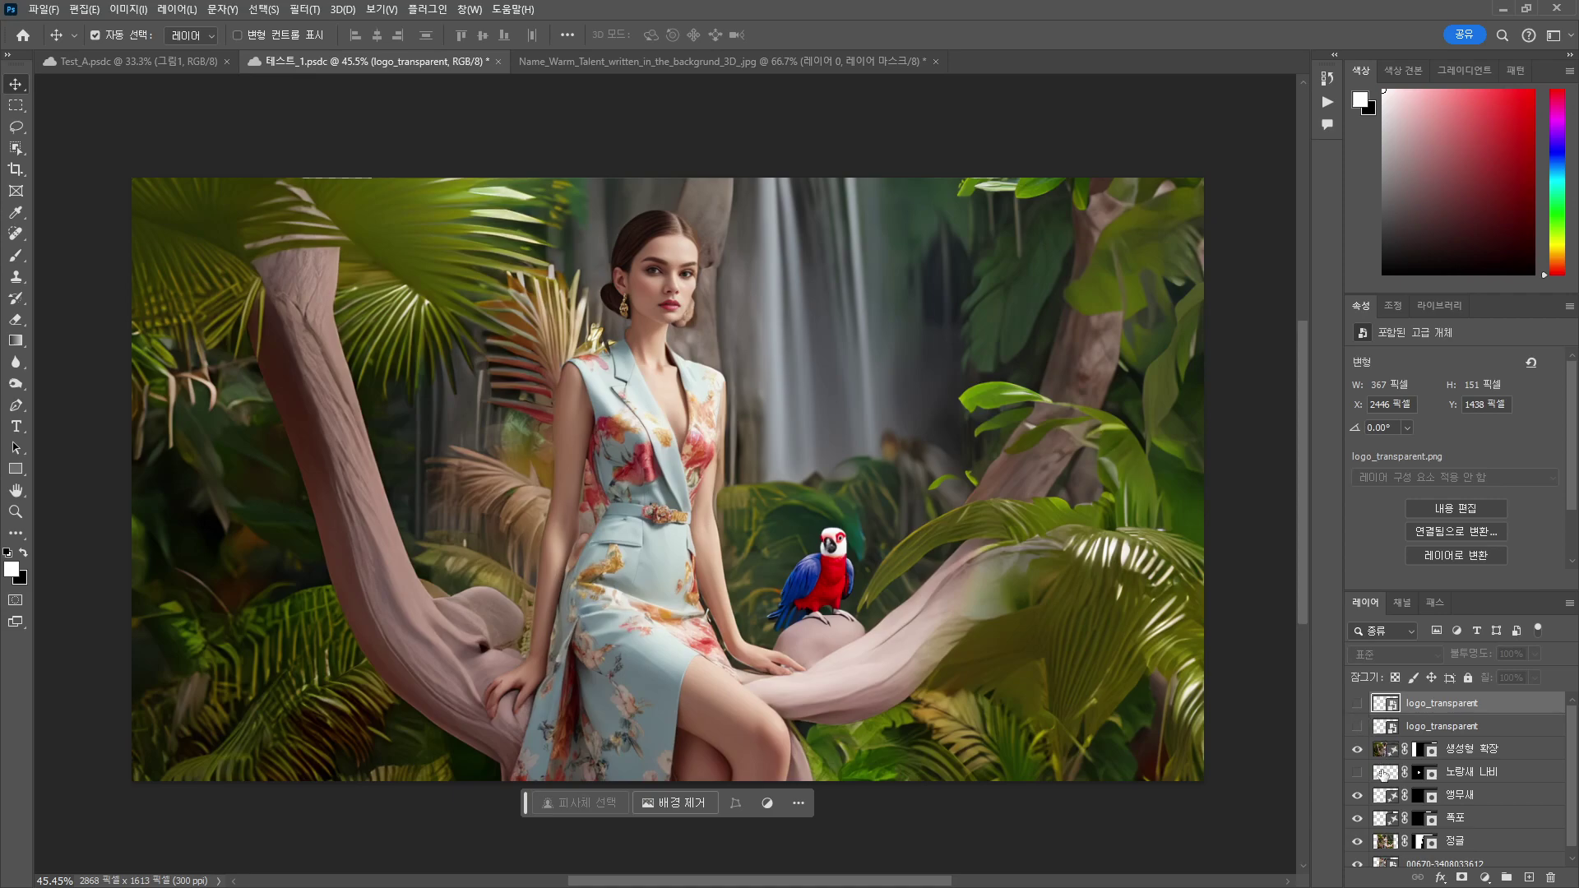
# Move the larger logo's layer below 생성형 확장, show it, and toggle 생성형 확장's visibility to check the stacking order.
pyautogui.moveTo(1461, 712); pyautogui.dragTo(1468, 763)
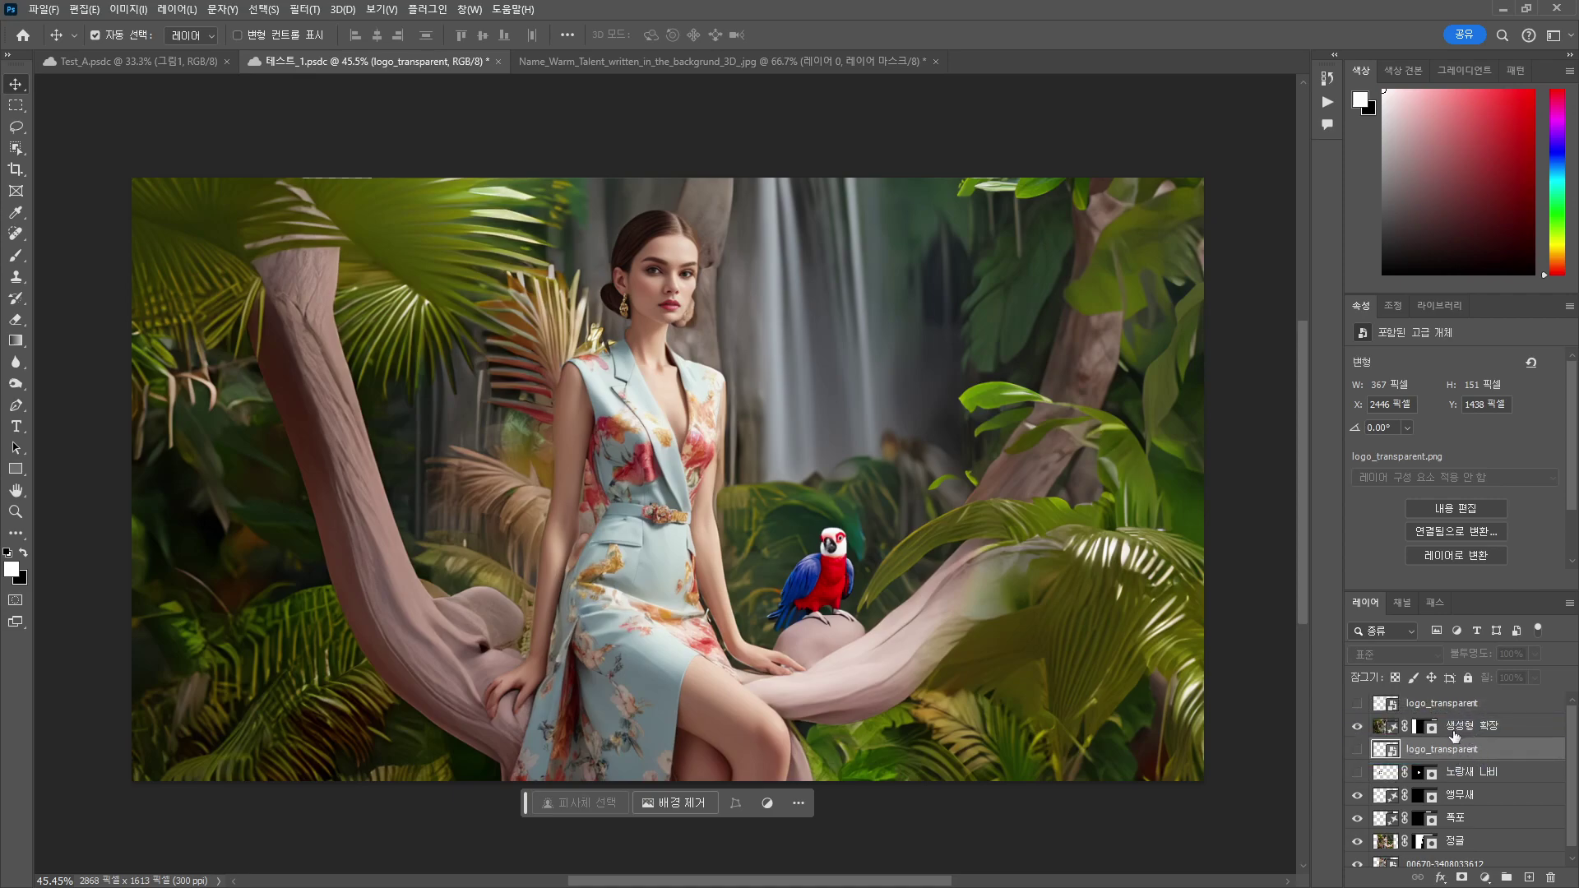
pyautogui.click(1357, 749)
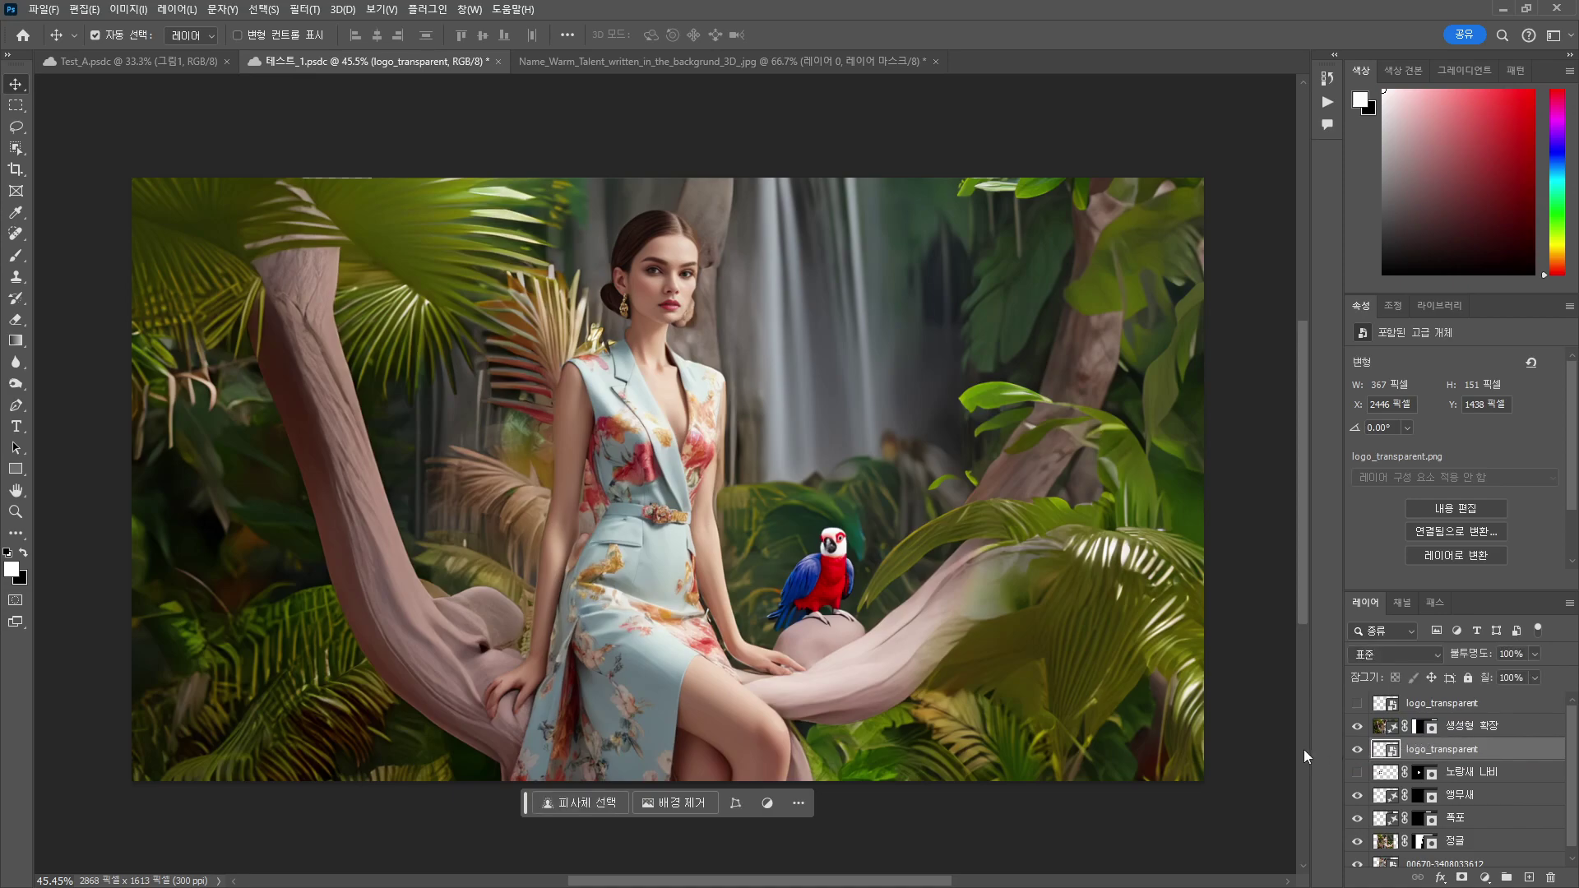
pyautogui.click(1357, 727)
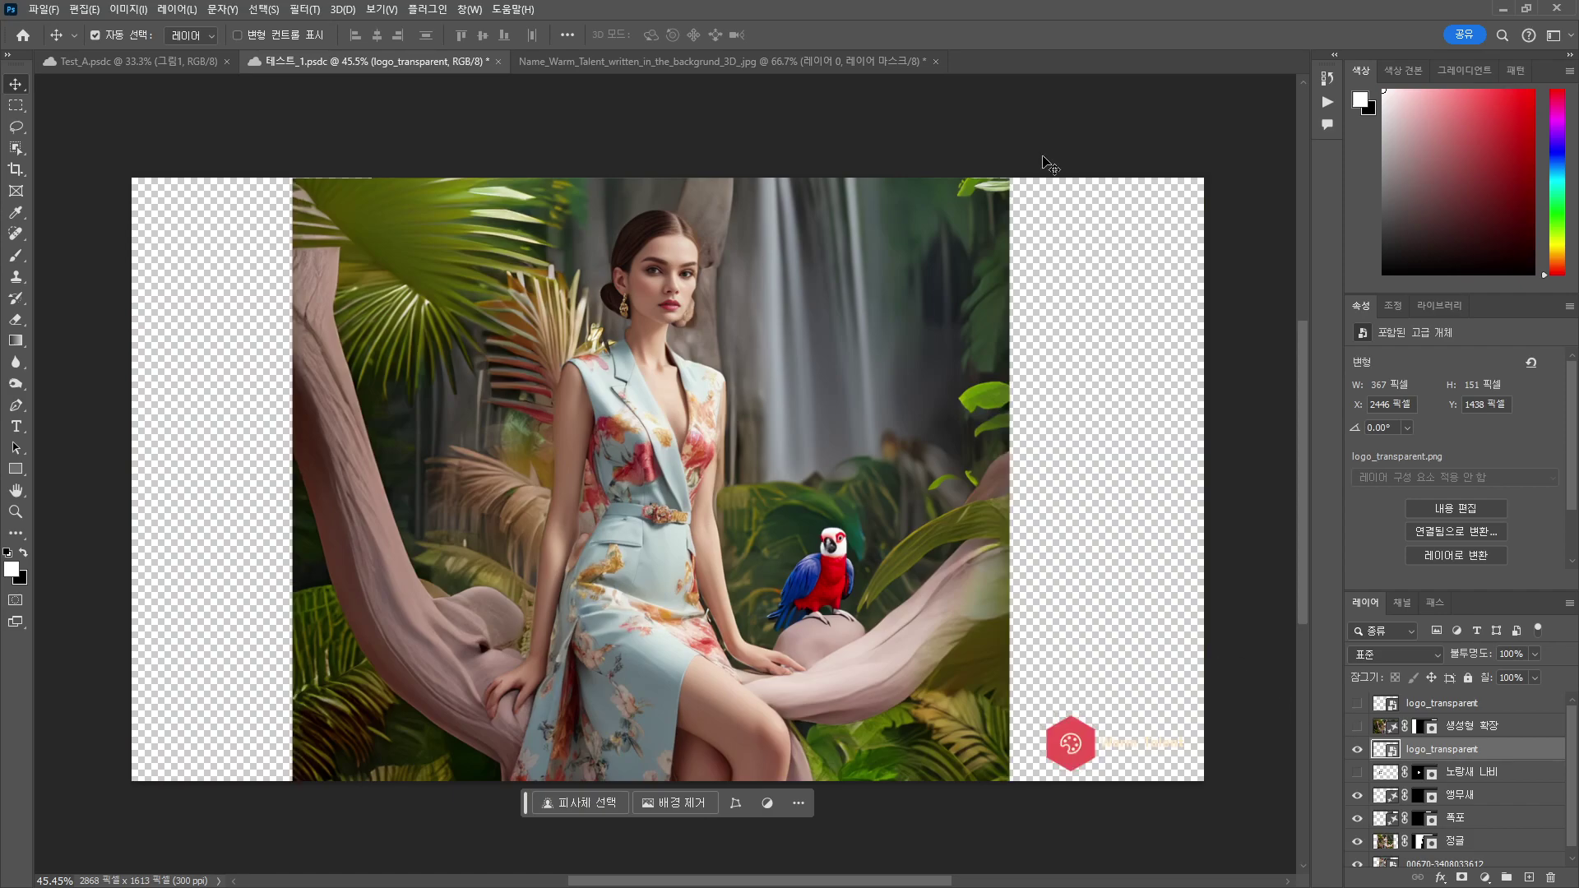
pyautogui.click(1357, 727)
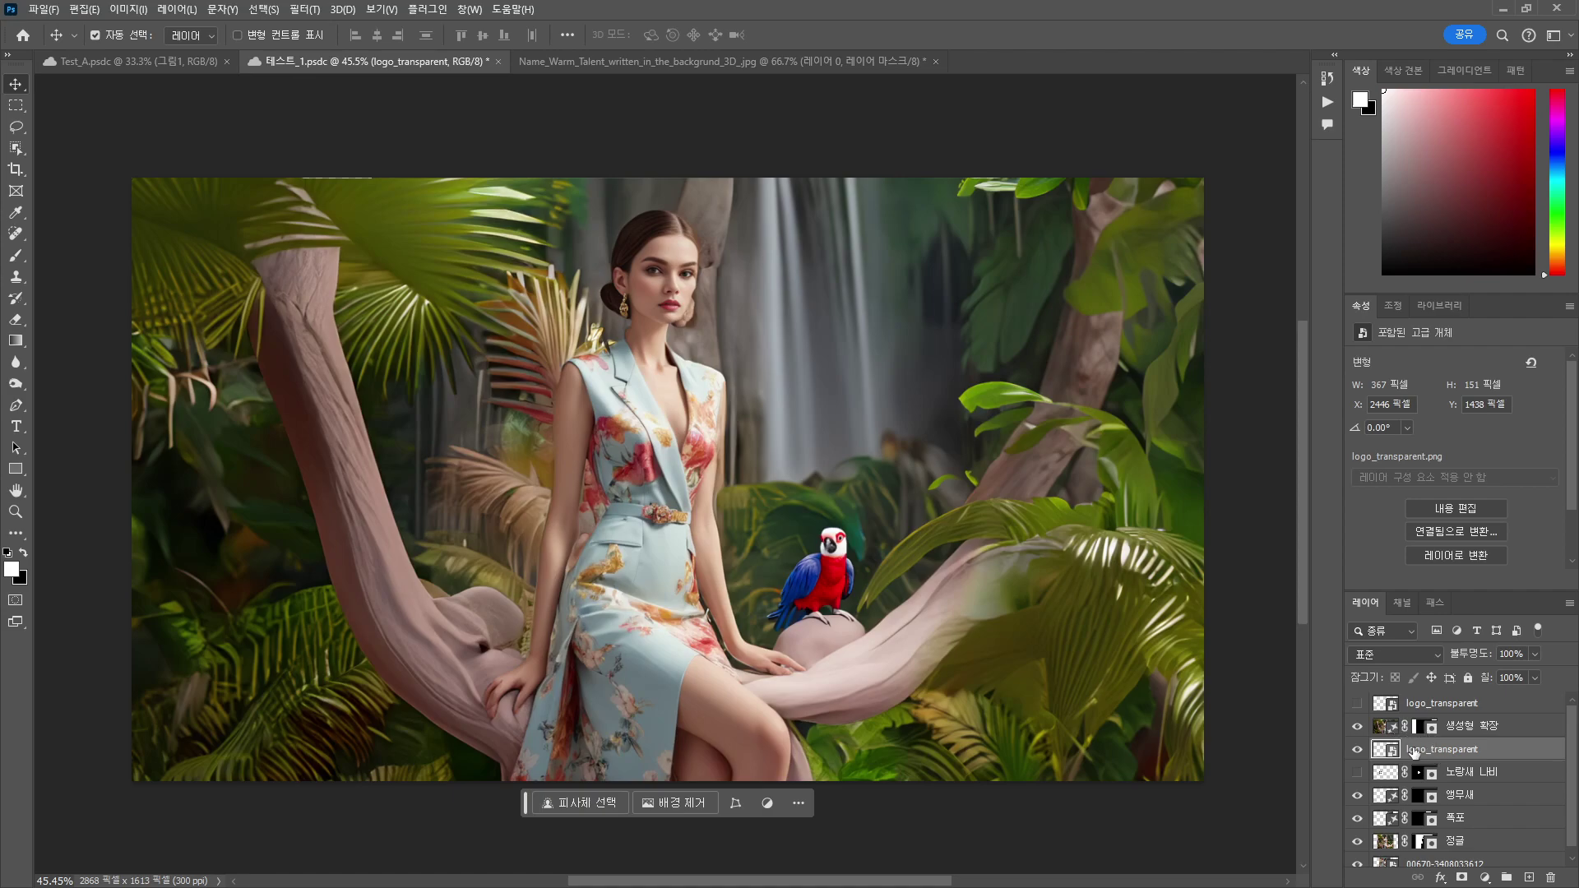
# Move the larger logo's layer back above 생성형 확장 and toggle the 앵무새 and 폭포 layers to compare the picture.
pyautogui.moveTo(1435, 750); pyautogui.dragTo(1439, 727)
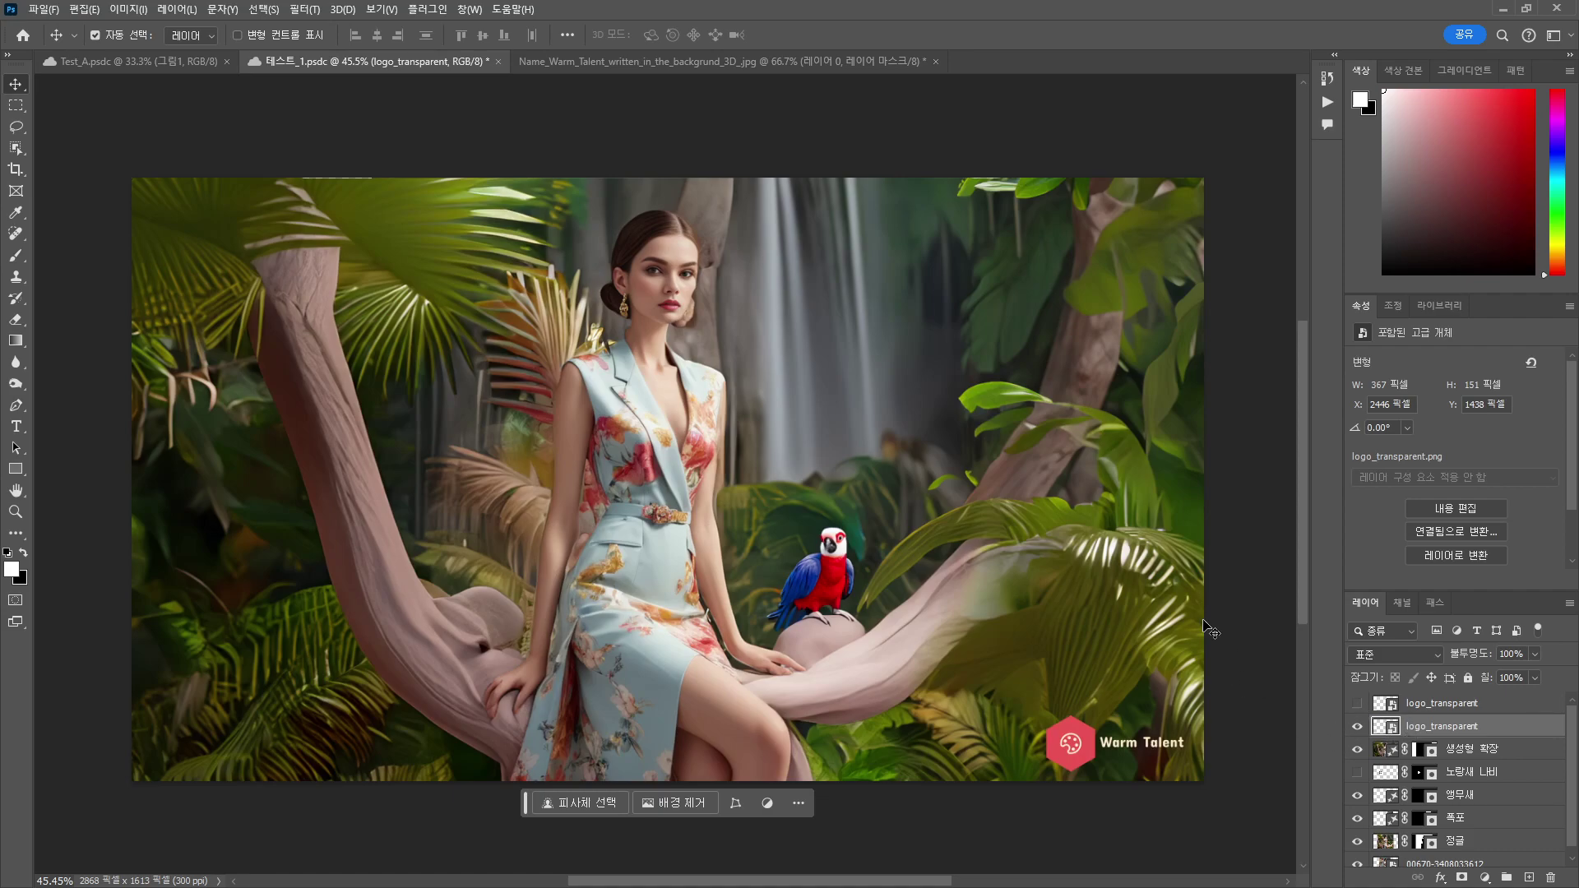
pyautogui.click(1359, 795)
pyautogui.click(1358, 796)
pyautogui.click(1357, 819)
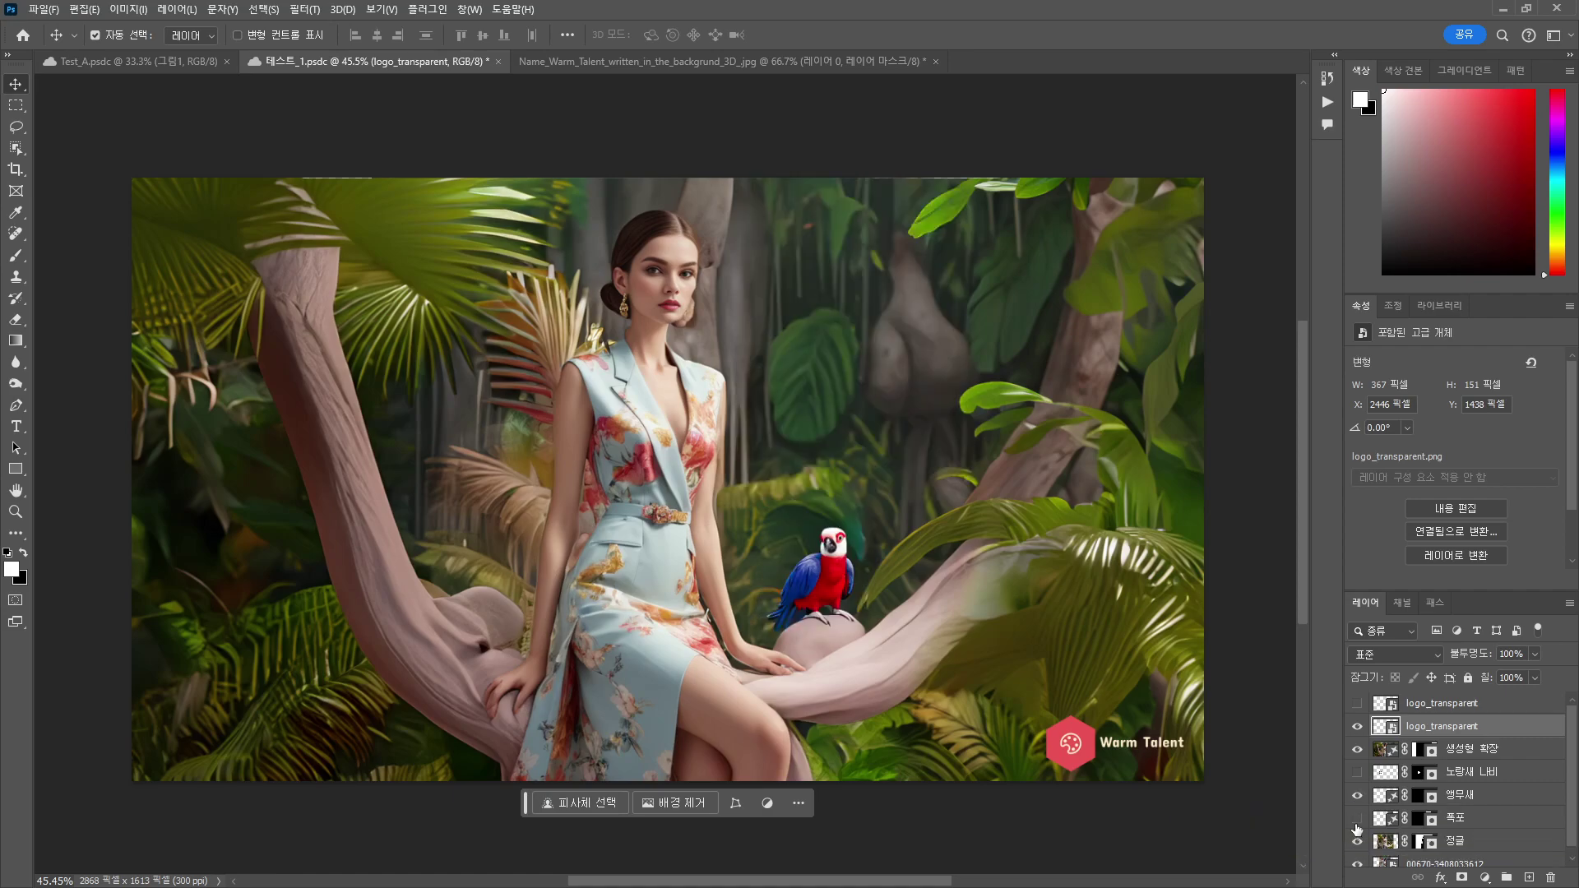
pyautogui.click(1357, 819)
# Hide all layers above the original photo, then toggle the 정글 layer and leave it shown.
pyautogui.scroll(-1, 1357, 827)
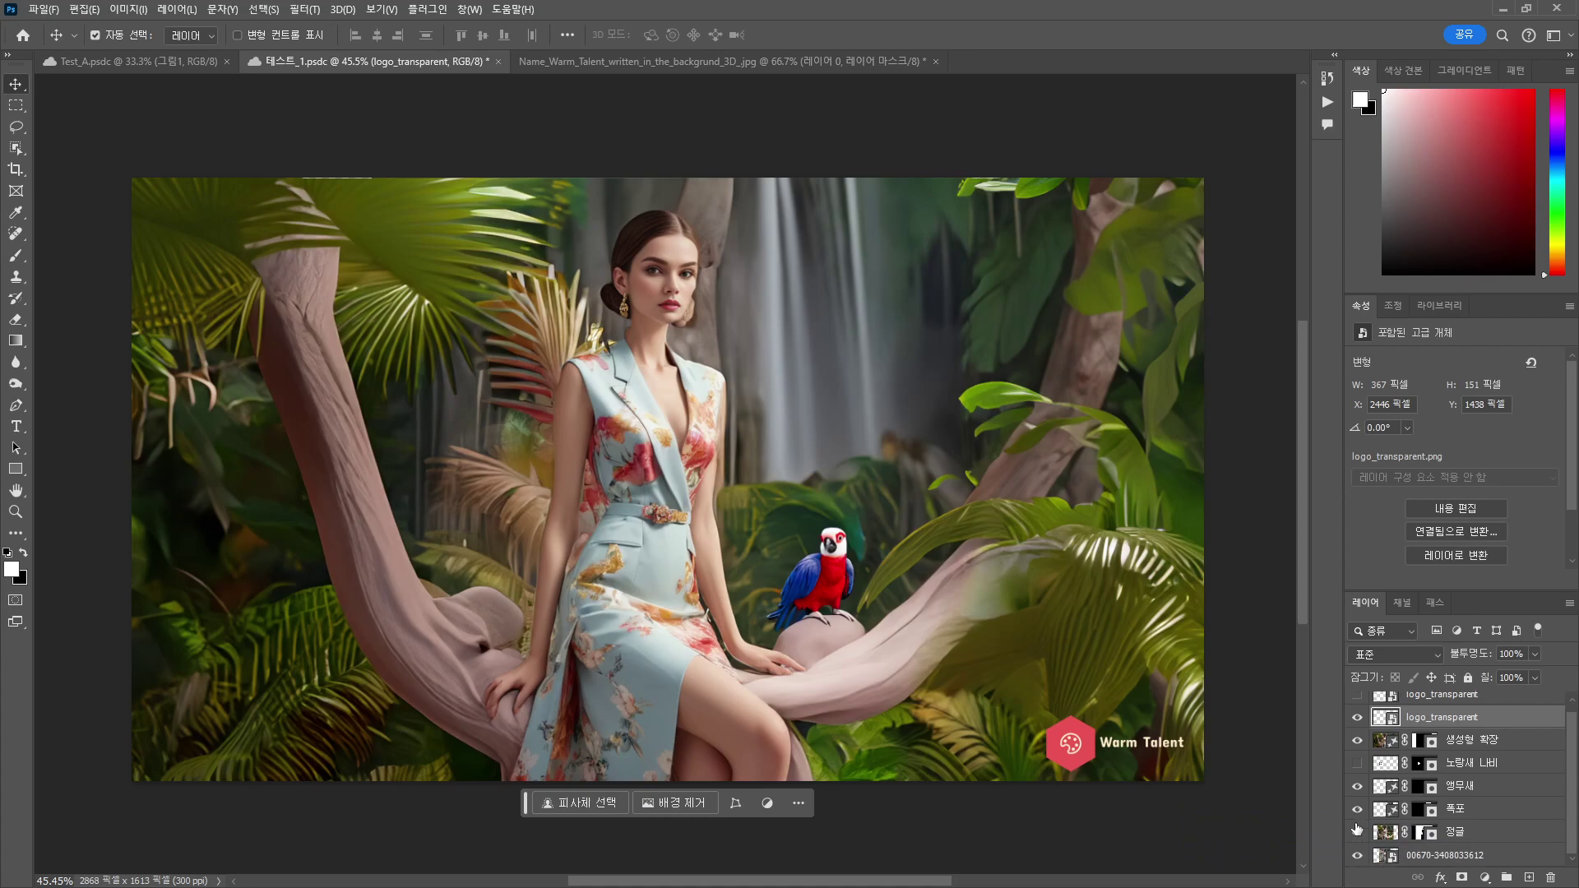
pyautogui.moveTo(1358, 724); pyautogui.dragTo(1360, 837)
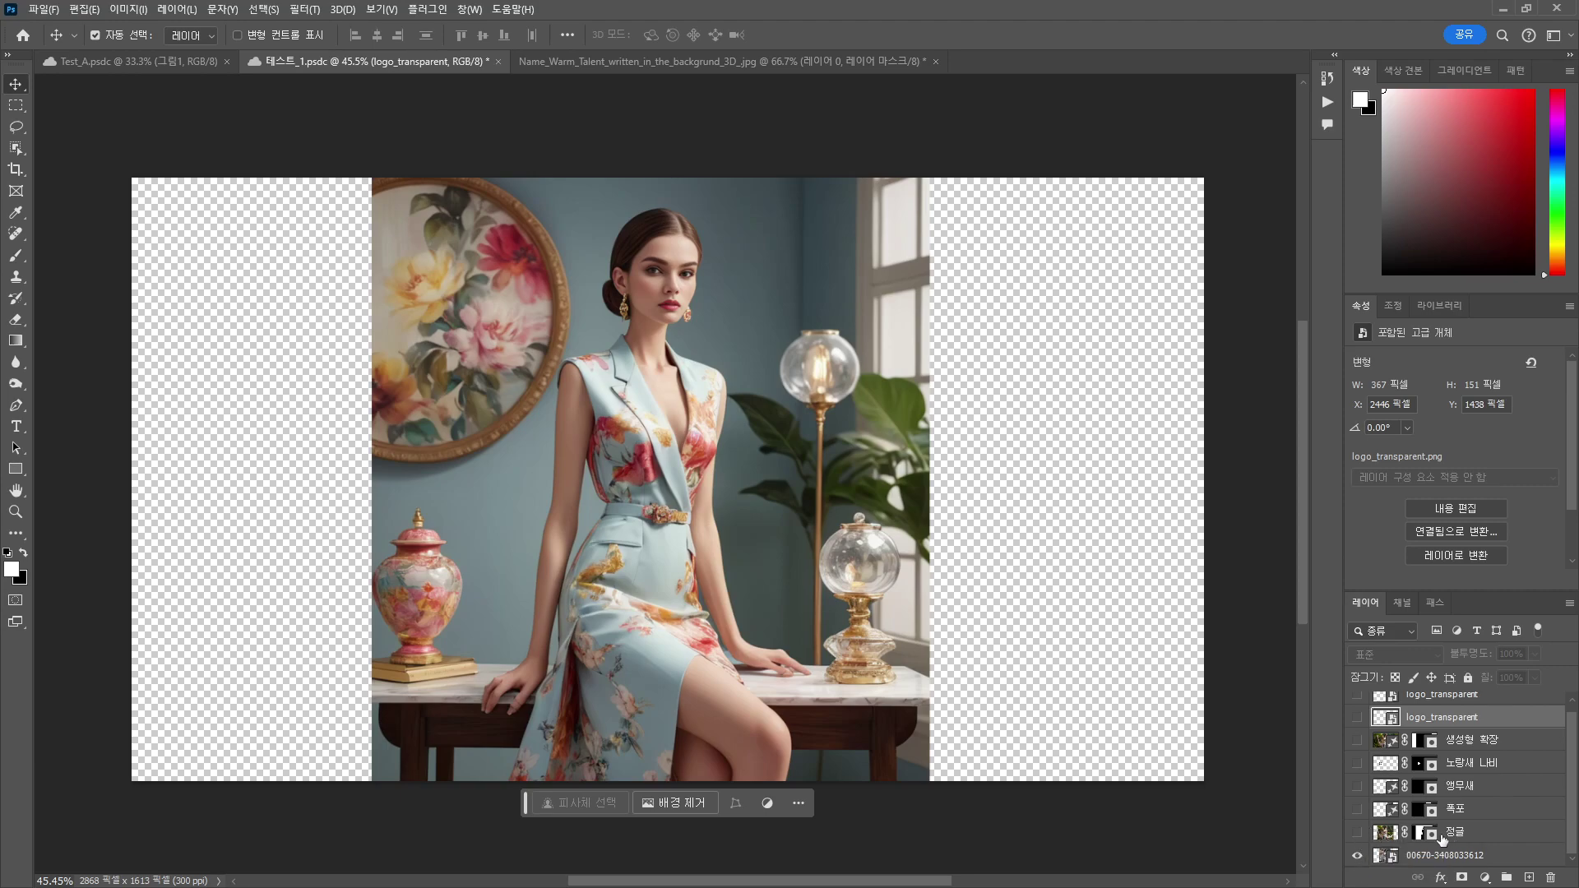
pyautogui.click(1357, 836)
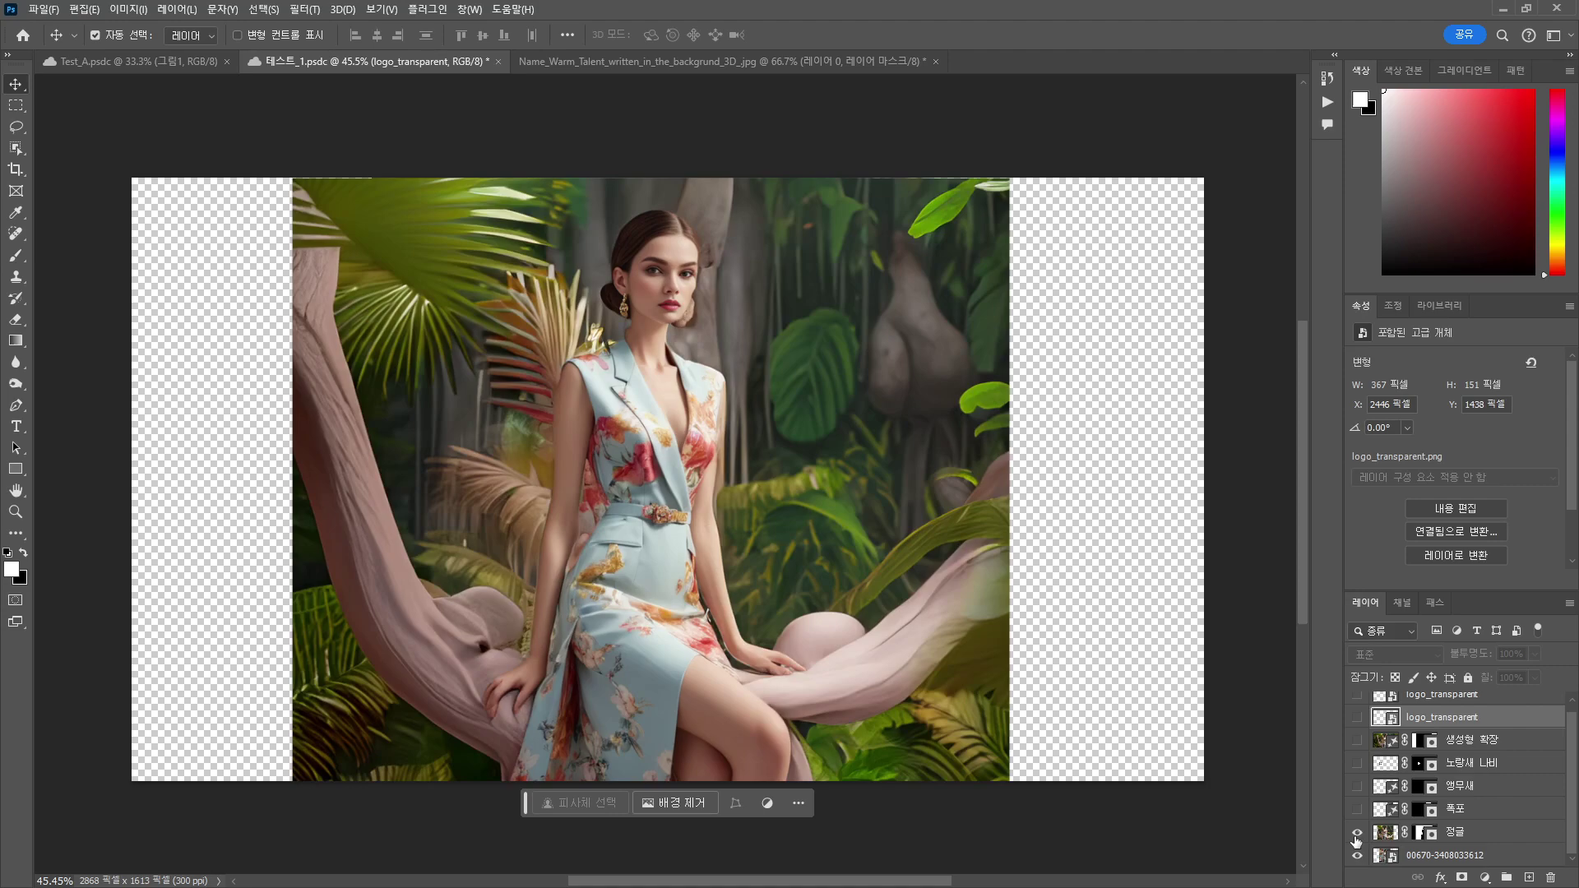
pyautogui.click(1356, 836)
pyautogui.click(1357, 836)
# Move the 생성형 확장 layer directly above the 정글 layer and make both 생성형 확장 and 폭포 visible.
pyautogui.moveTo(1472, 750); pyautogui.dragTo(1470, 819)
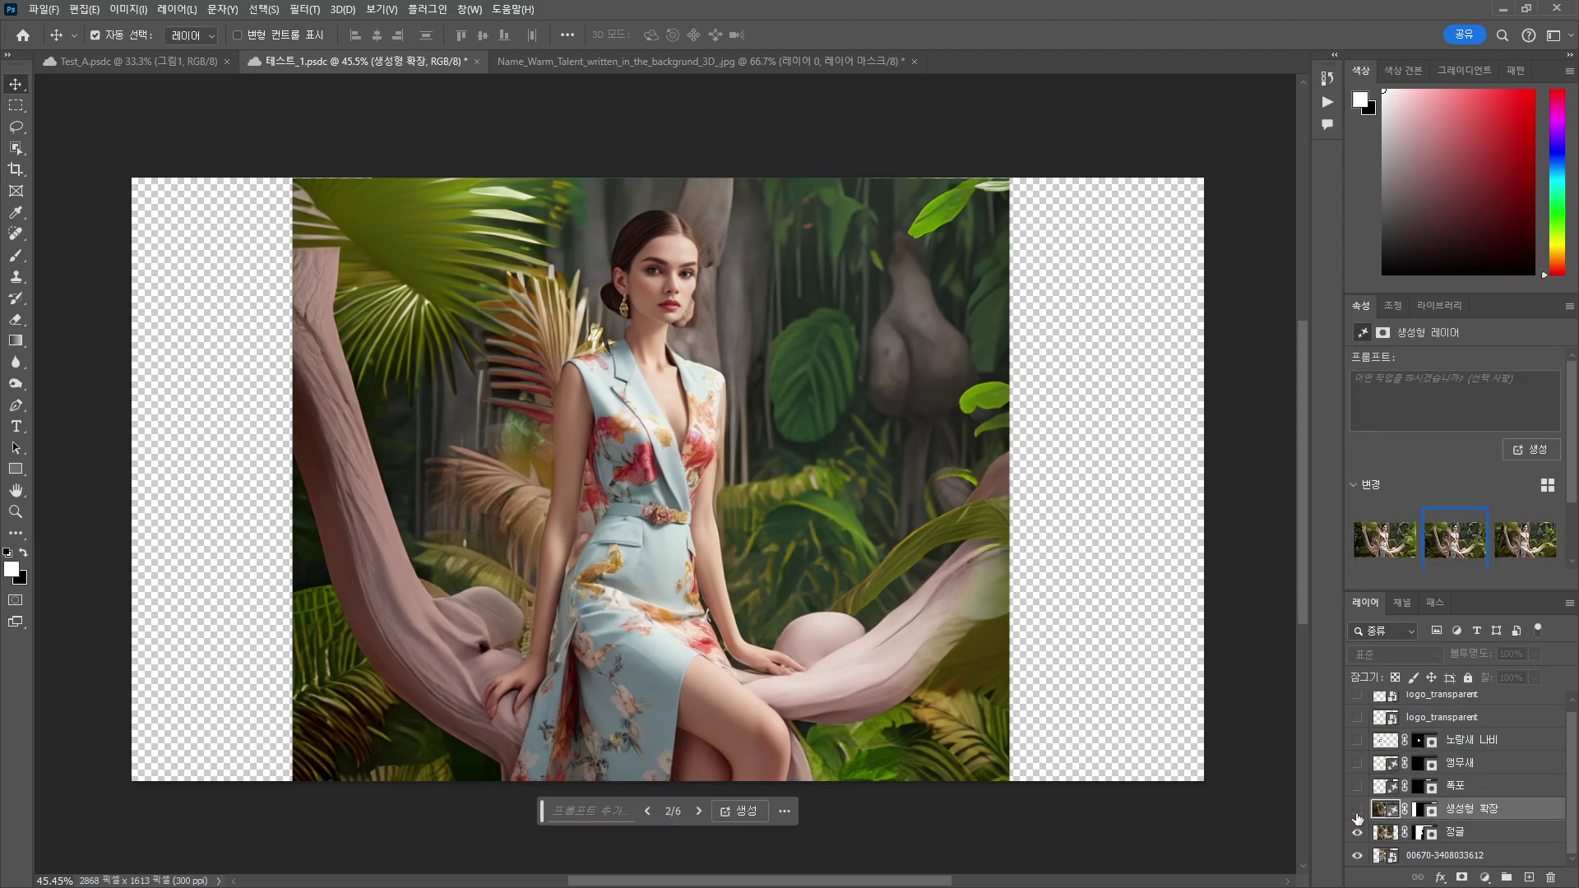
pyautogui.click(1358, 810)
pyautogui.click(1357, 811)
pyautogui.click(1357, 811)
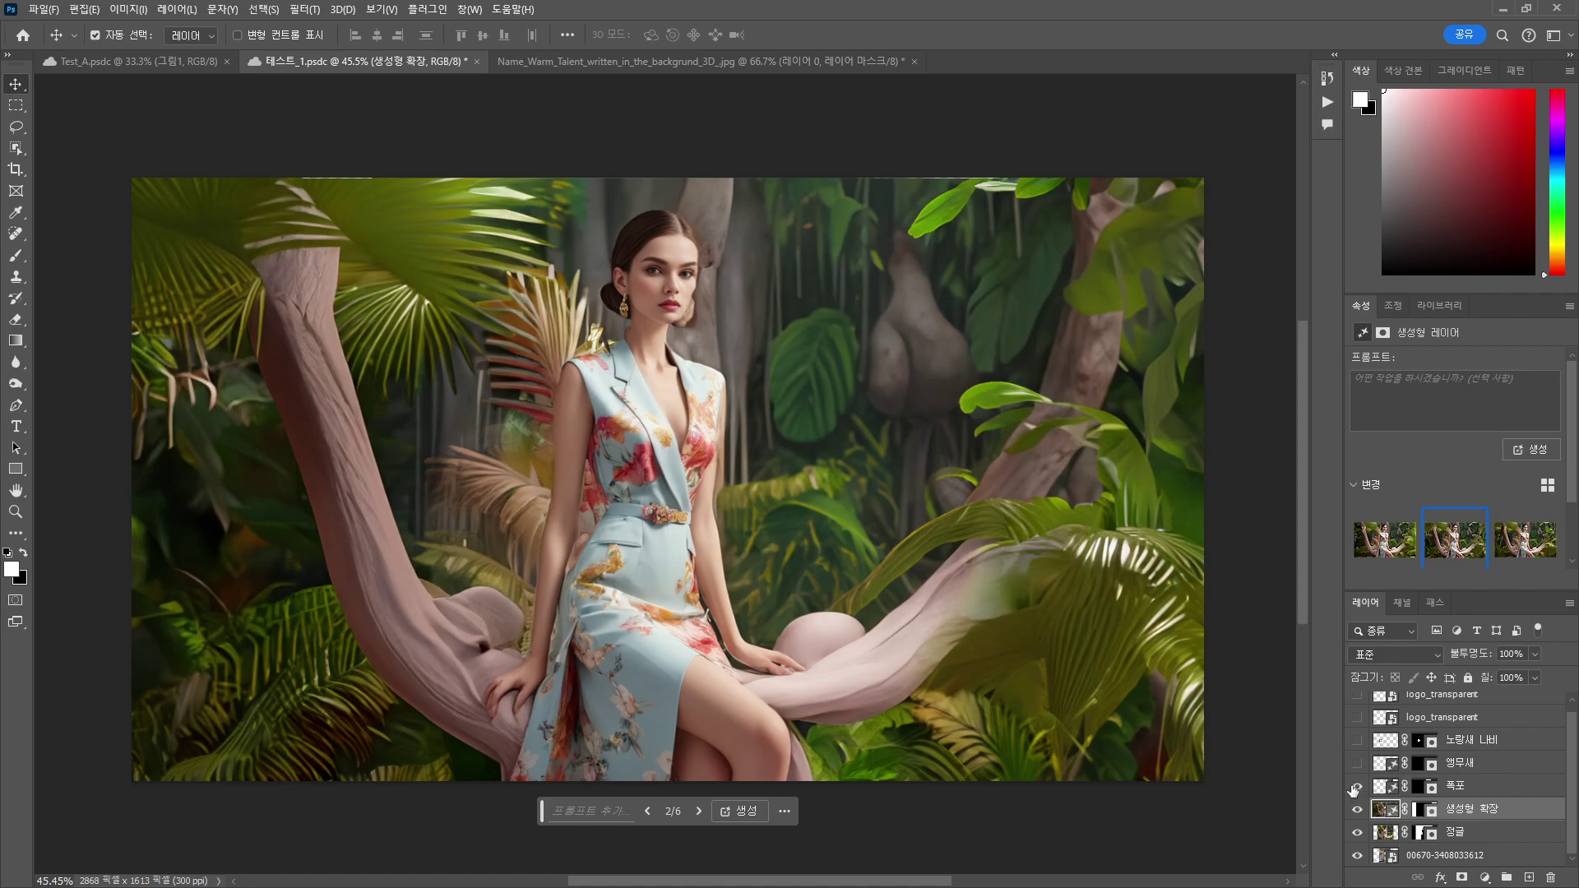
pyautogui.click(1356, 787)
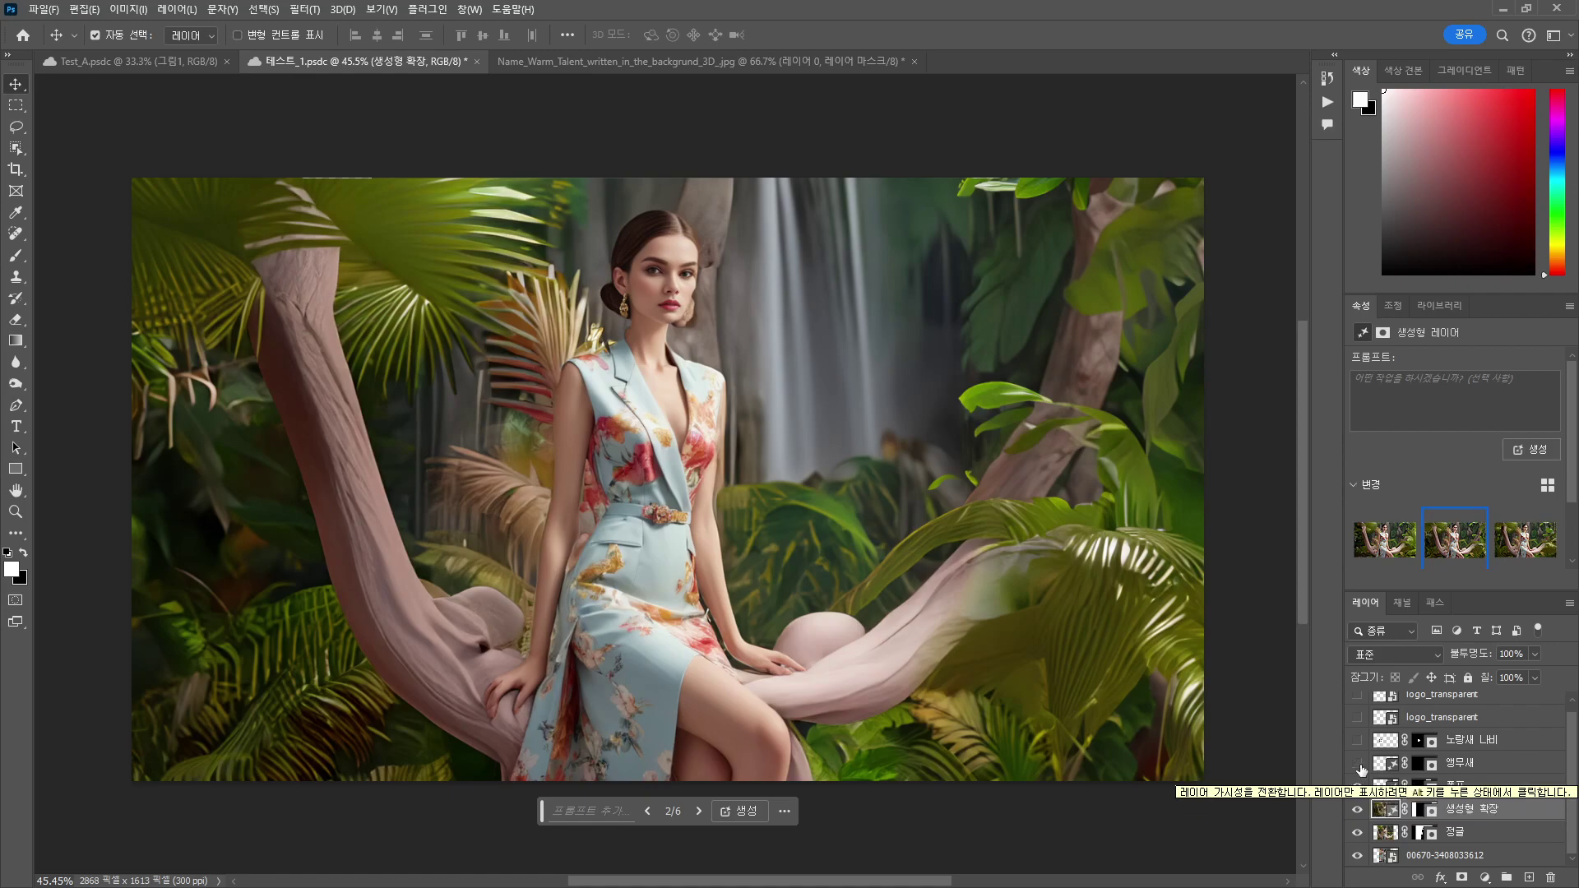
# Show the 앵무새 layer, and briefly toggle the visibility of the logo_transparent layer directly above 노랑새 나비.
pyautogui.click(1357, 764)
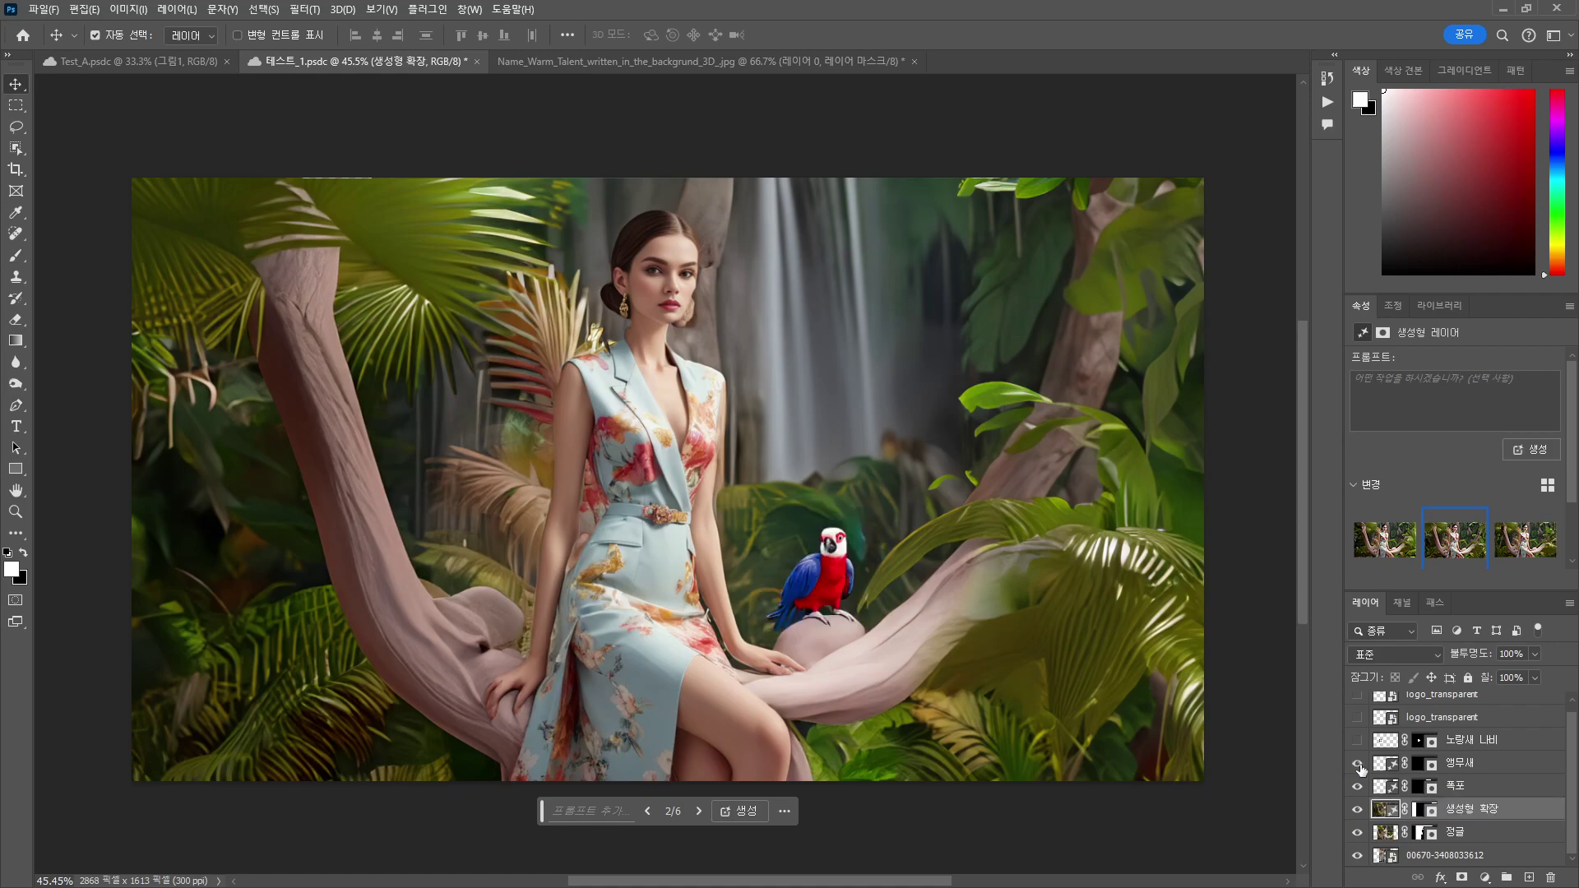
pyautogui.click(1357, 718)
pyautogui.click(1357, 718)
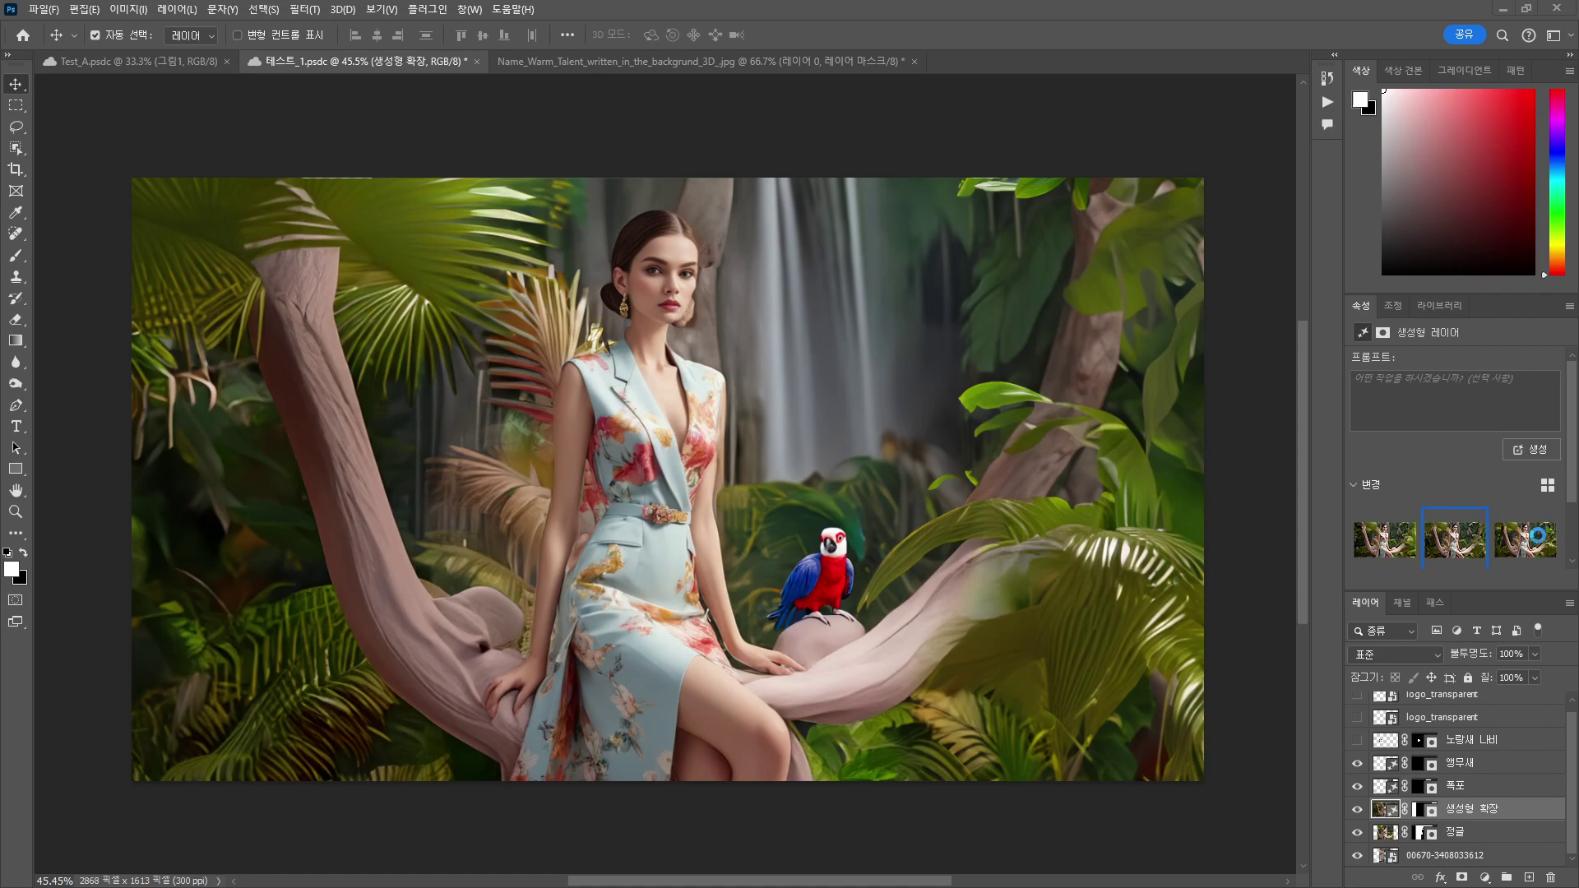
# Place the 그림 15 cat image in the document and scale it to about 13.6% in the lower-right corner of the picture.
pyautogui.moveTo(1240, 557); pyautogui.dragTo(1102, 539)
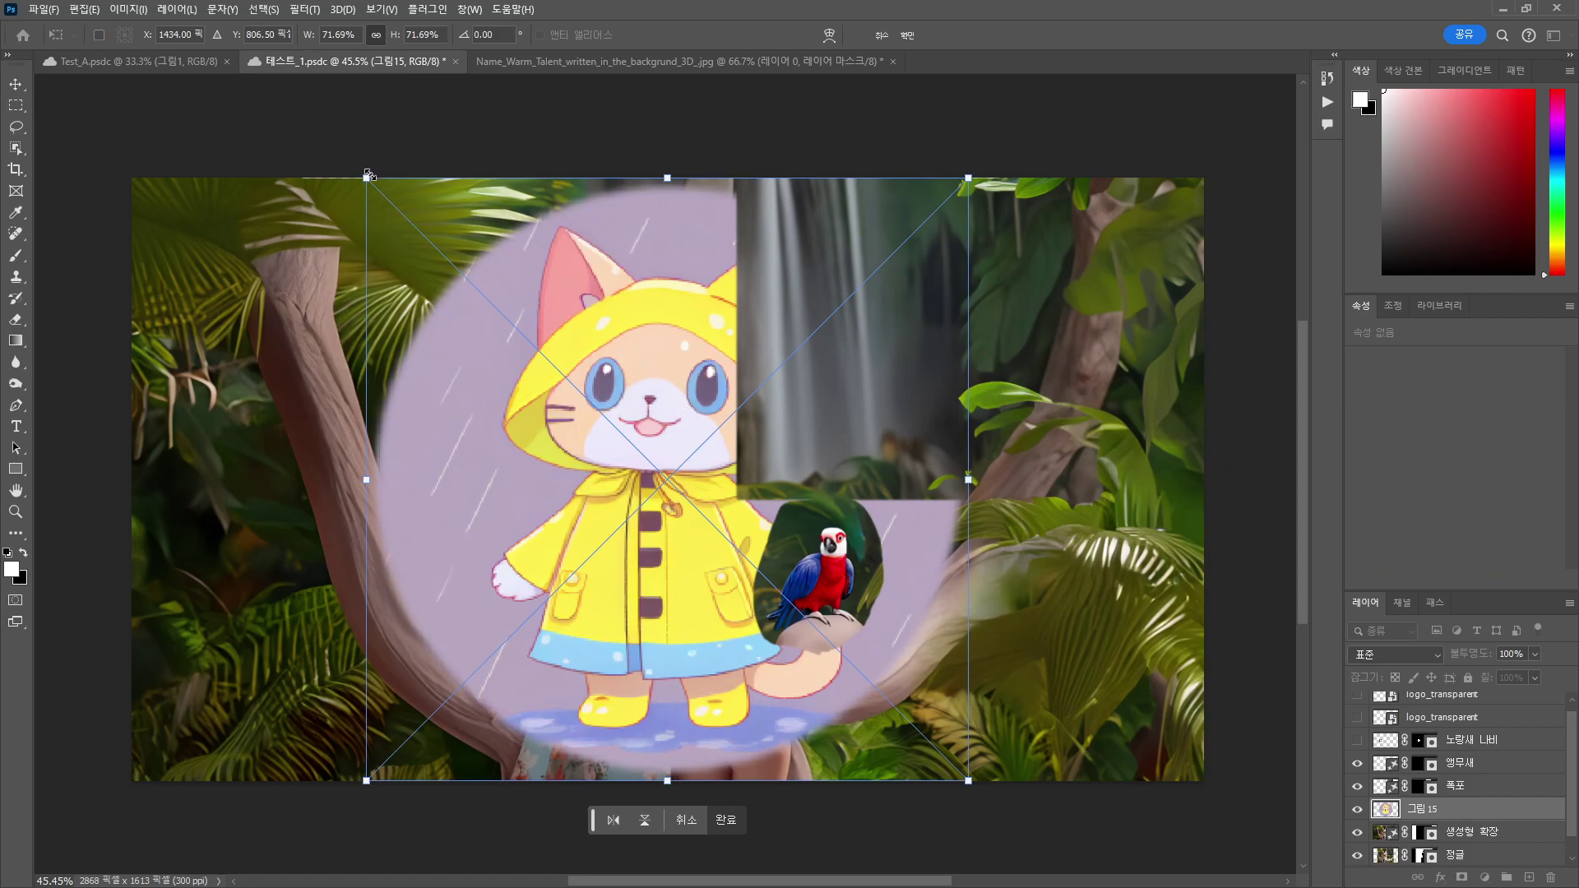
pyautogui.moveTo(367, 176); pyautogui.dragTo(1151, 732)
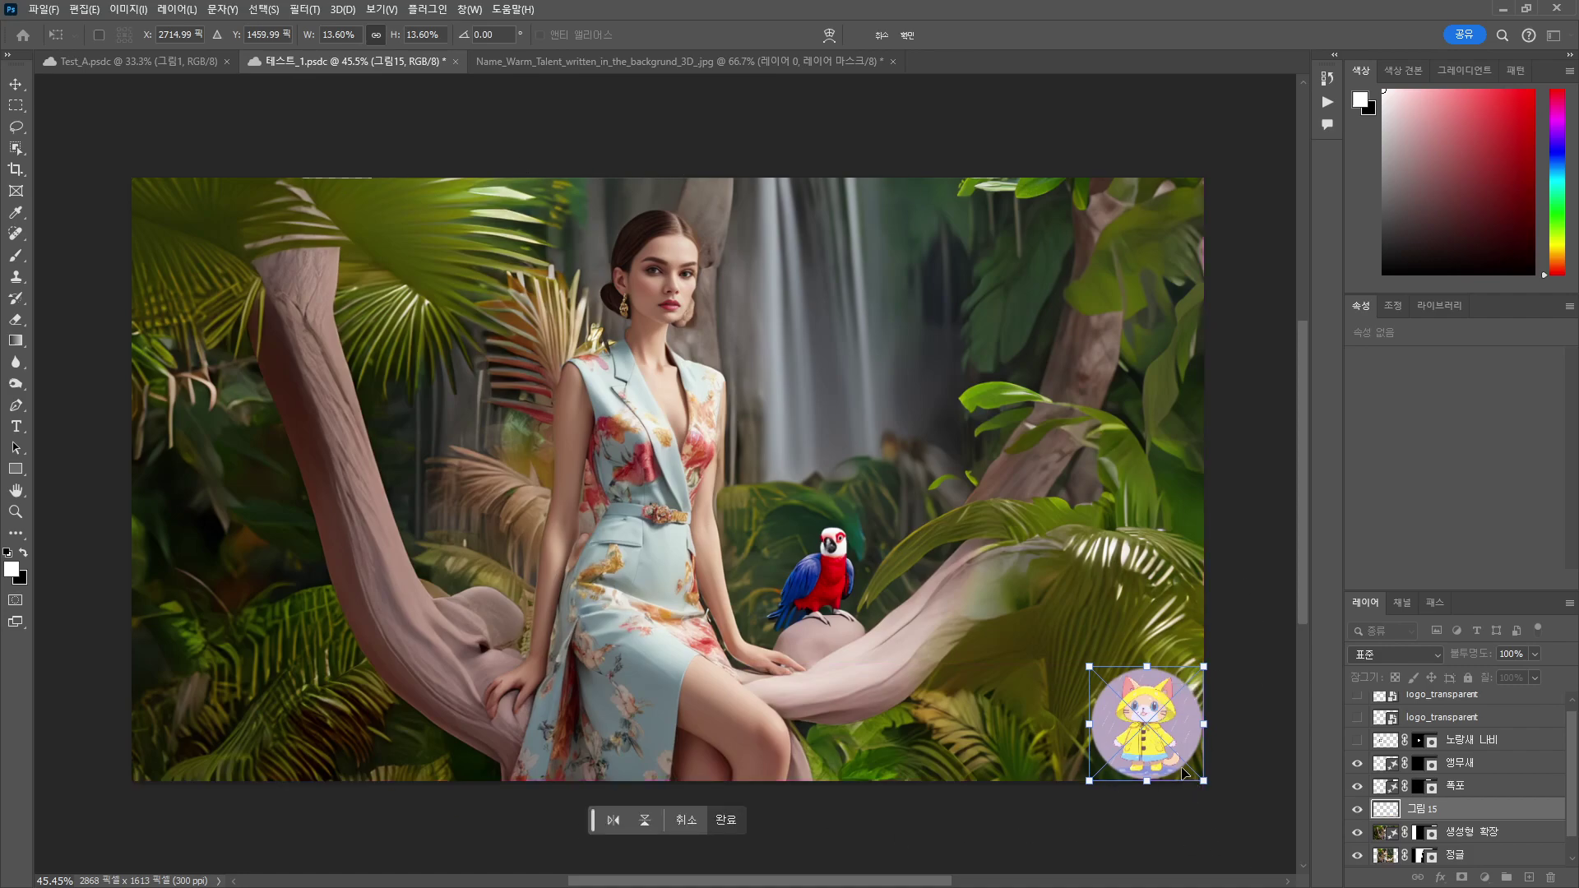
pyautogui.click(1425, 813)
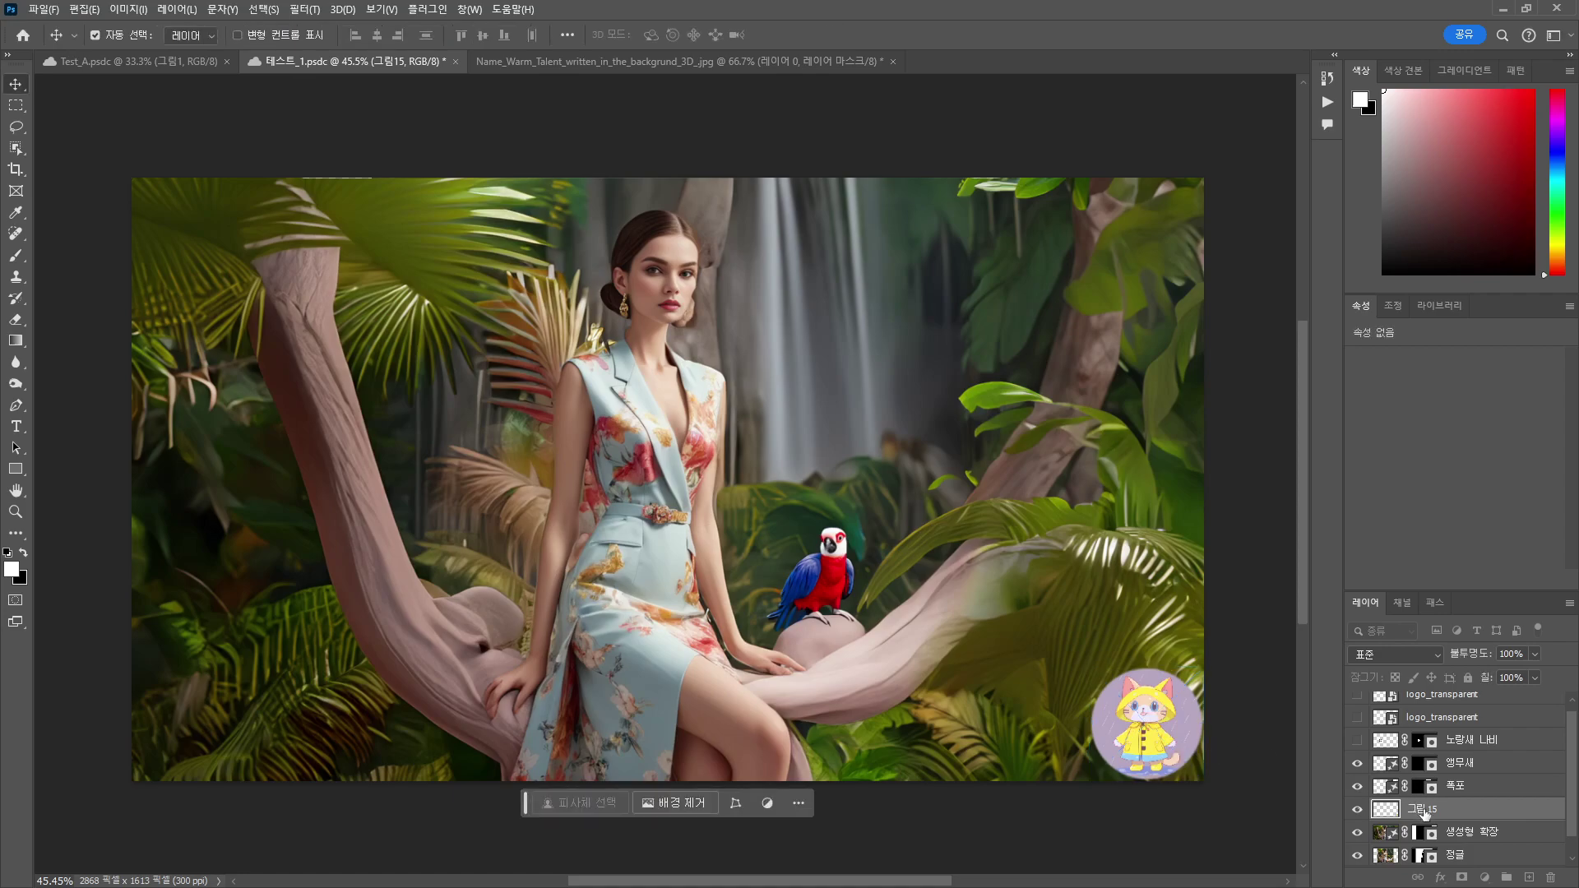
# Move the 그림 15 layer directly above 노랑새 나비 and set its blend mode to 핀 라이트 after previewing other modes.
pyautogui.moveTo(1456, 817); pyautogui.dragTo(1459, 739)
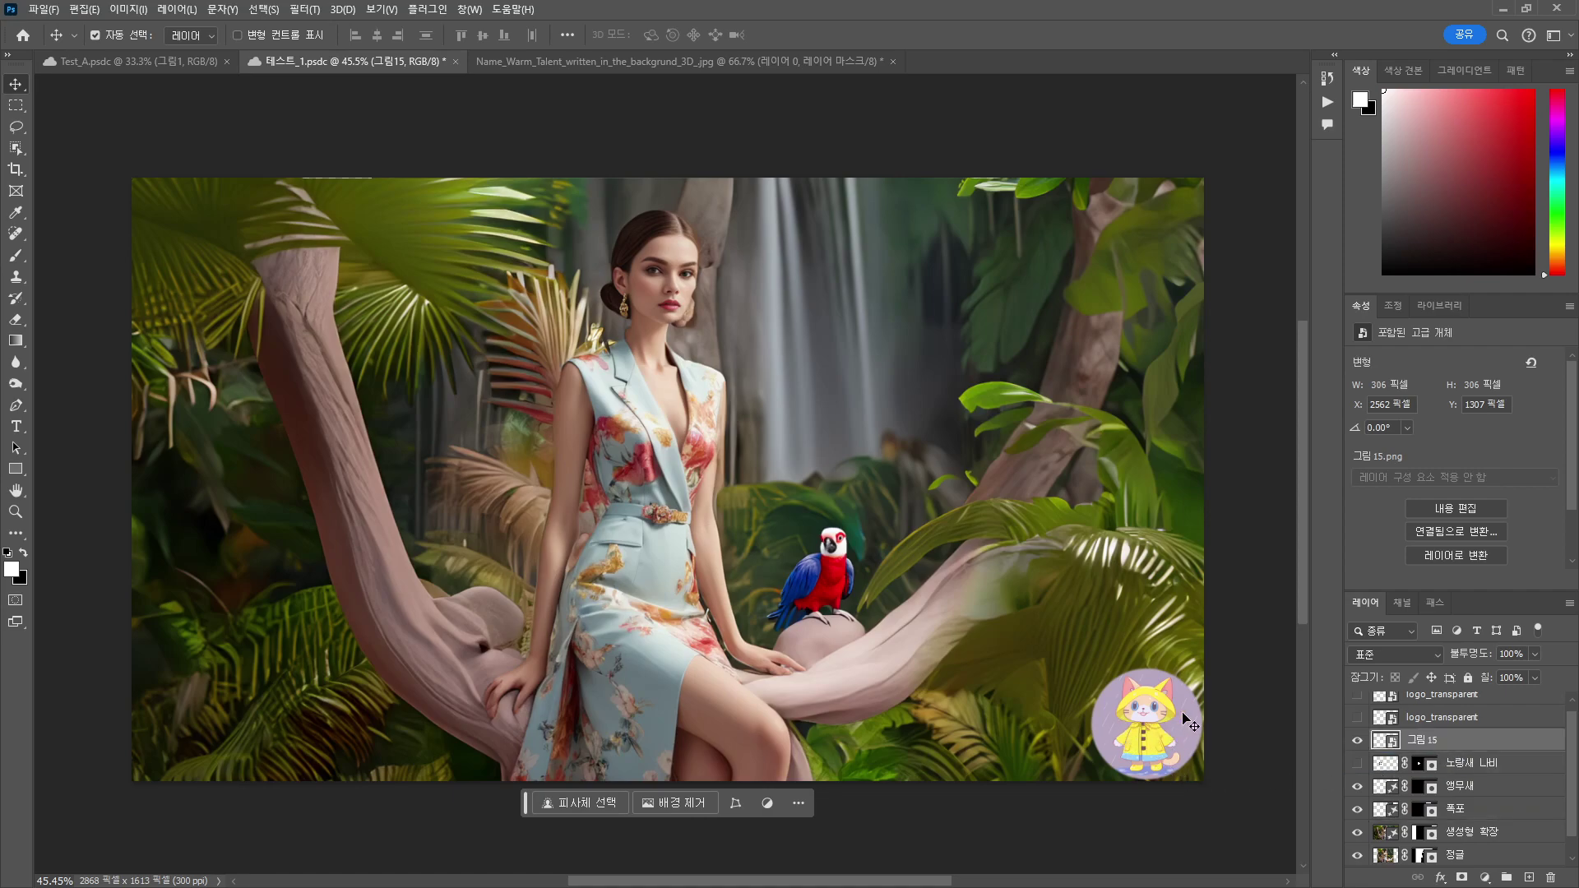
pyautogui.moveTo(1159, 735); pyautogui.dragTo(1160, 734)
pyautogui.click(1432, 654)
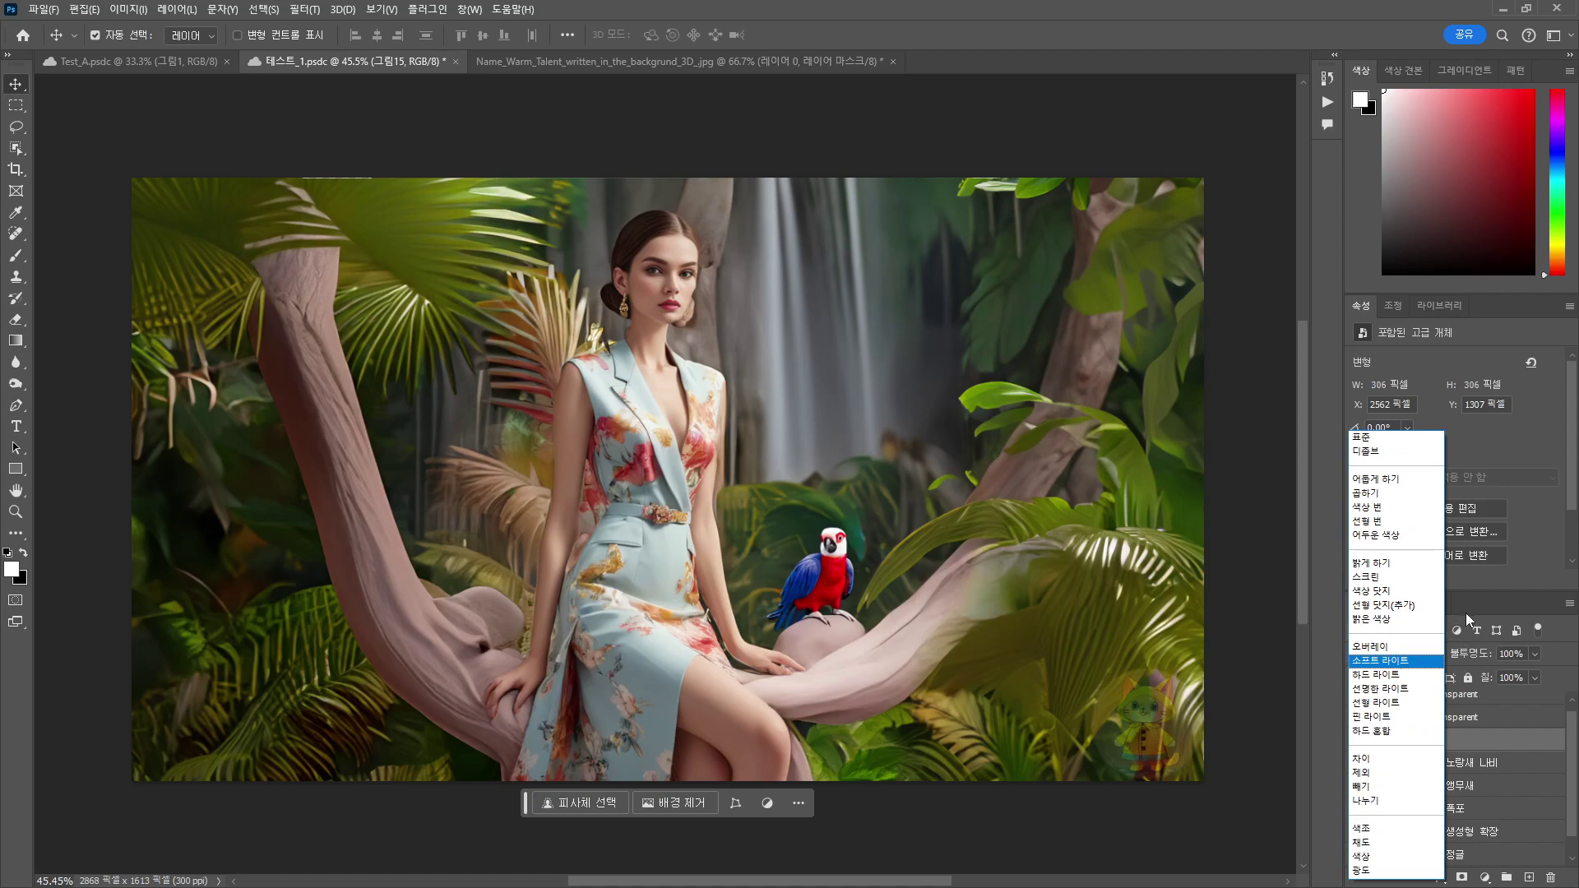
pyautogui.click(1464, 613)
pyautogui.click(1425, 657)
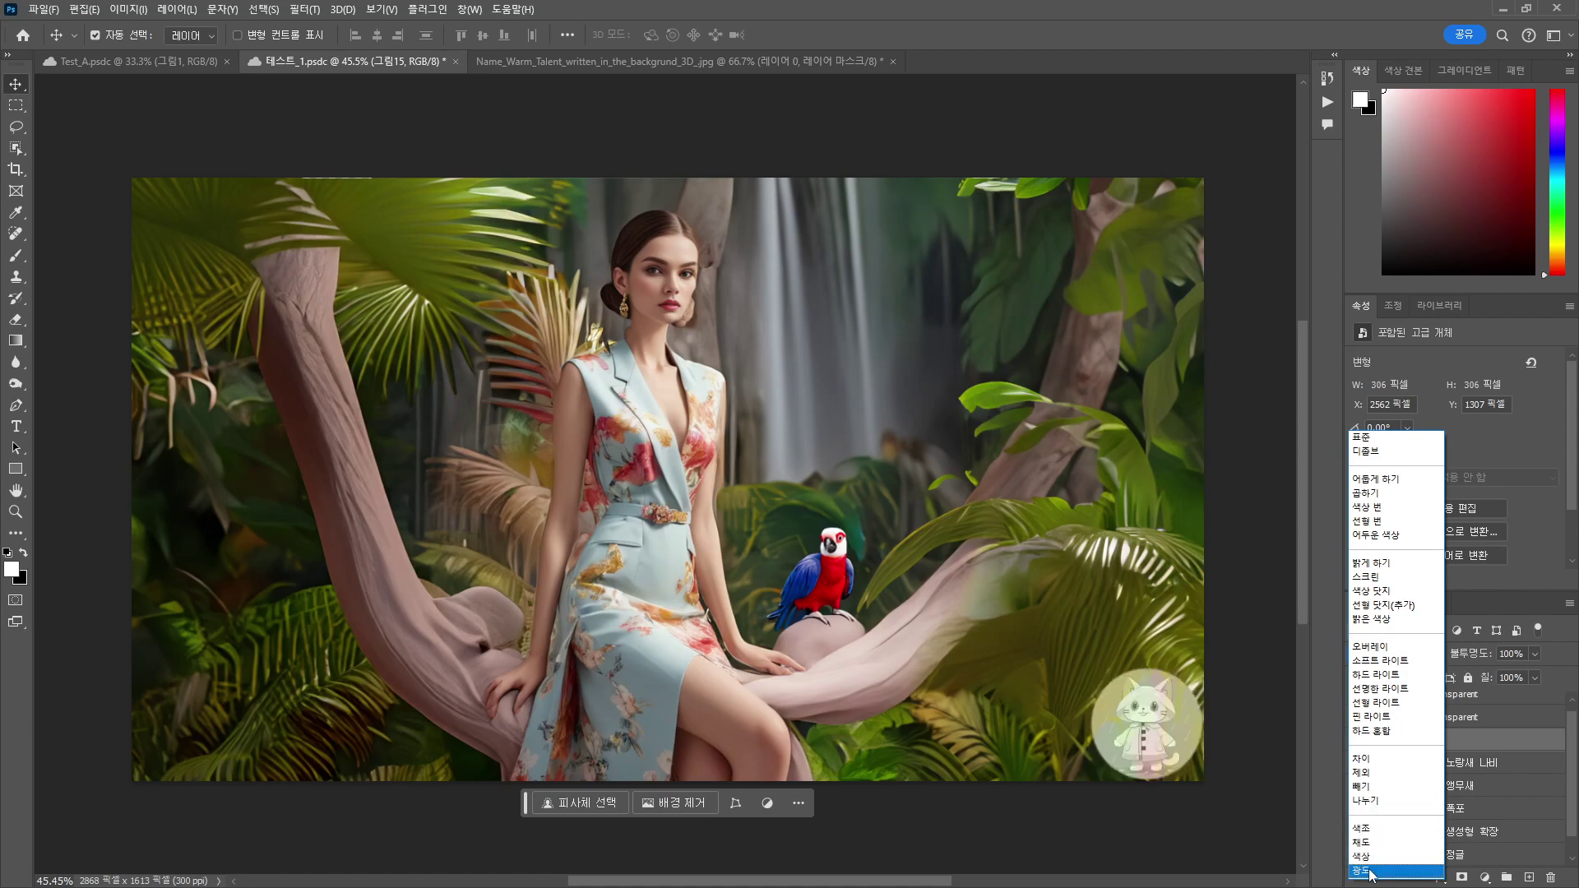
pyautogui.click(1393, 719)
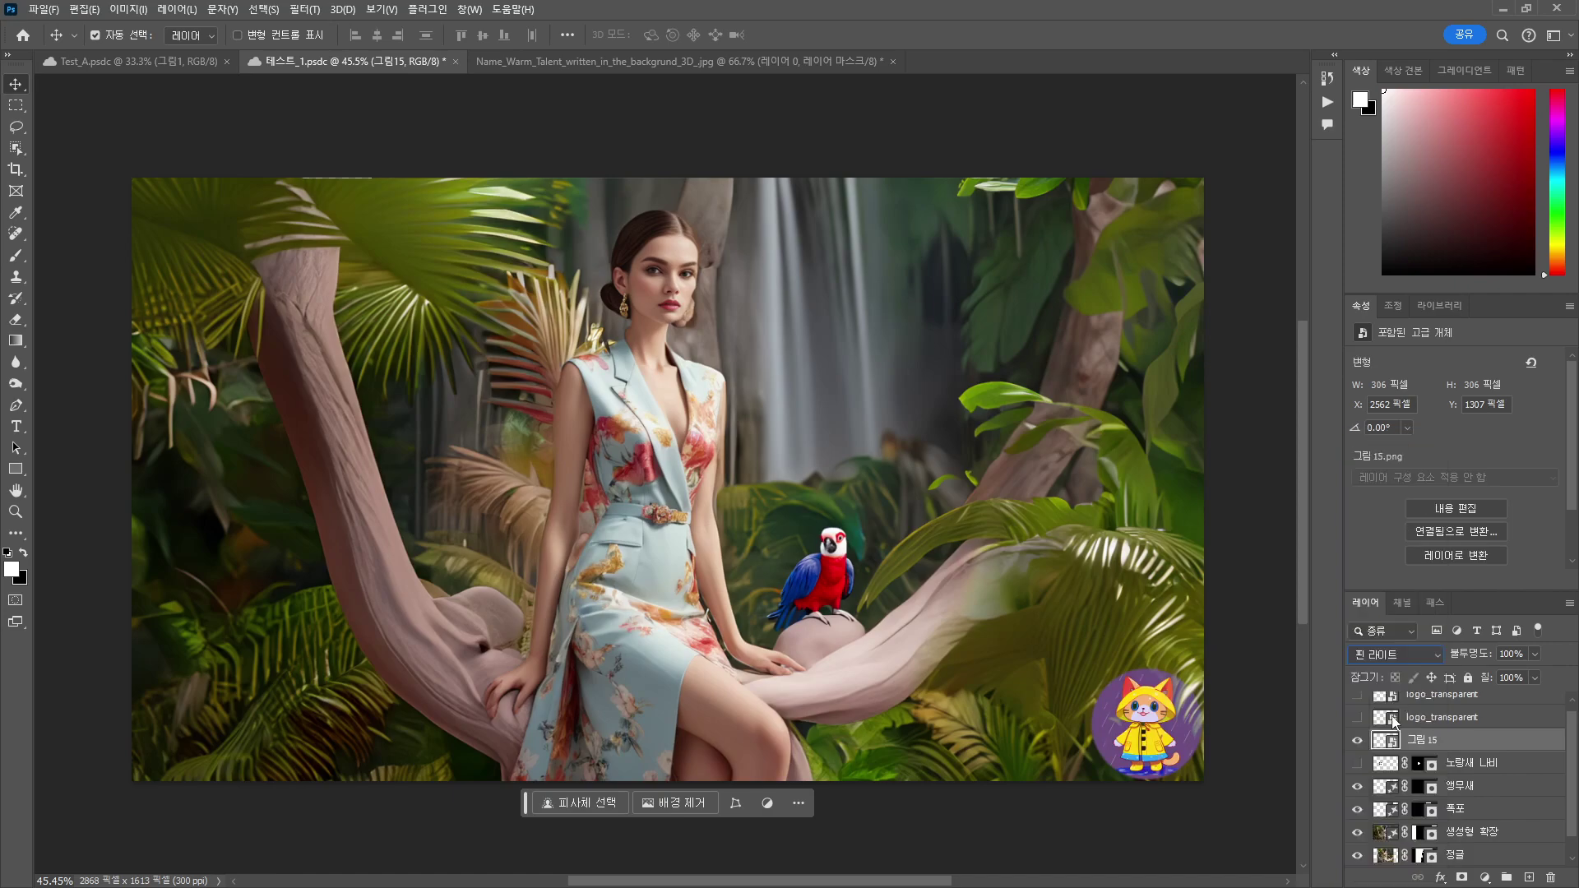
# Set both the opacity and the fill of the 그림 15 layer to 70%.
pyautogui.click(1509, 656)
pyautogui.write('70')
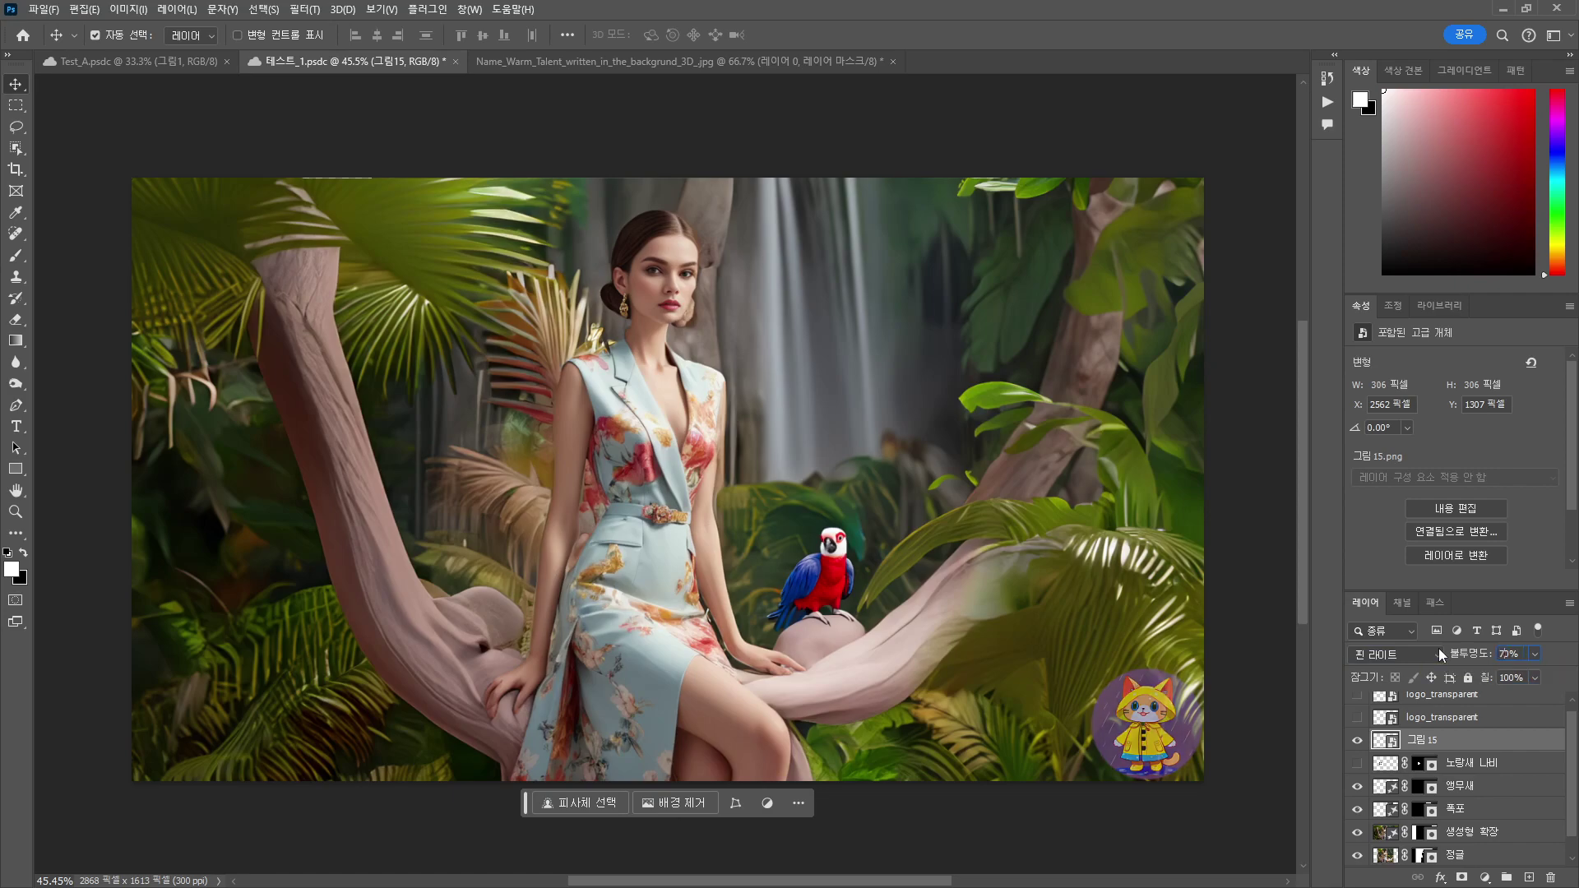
pyautogui.click(1504, 675)
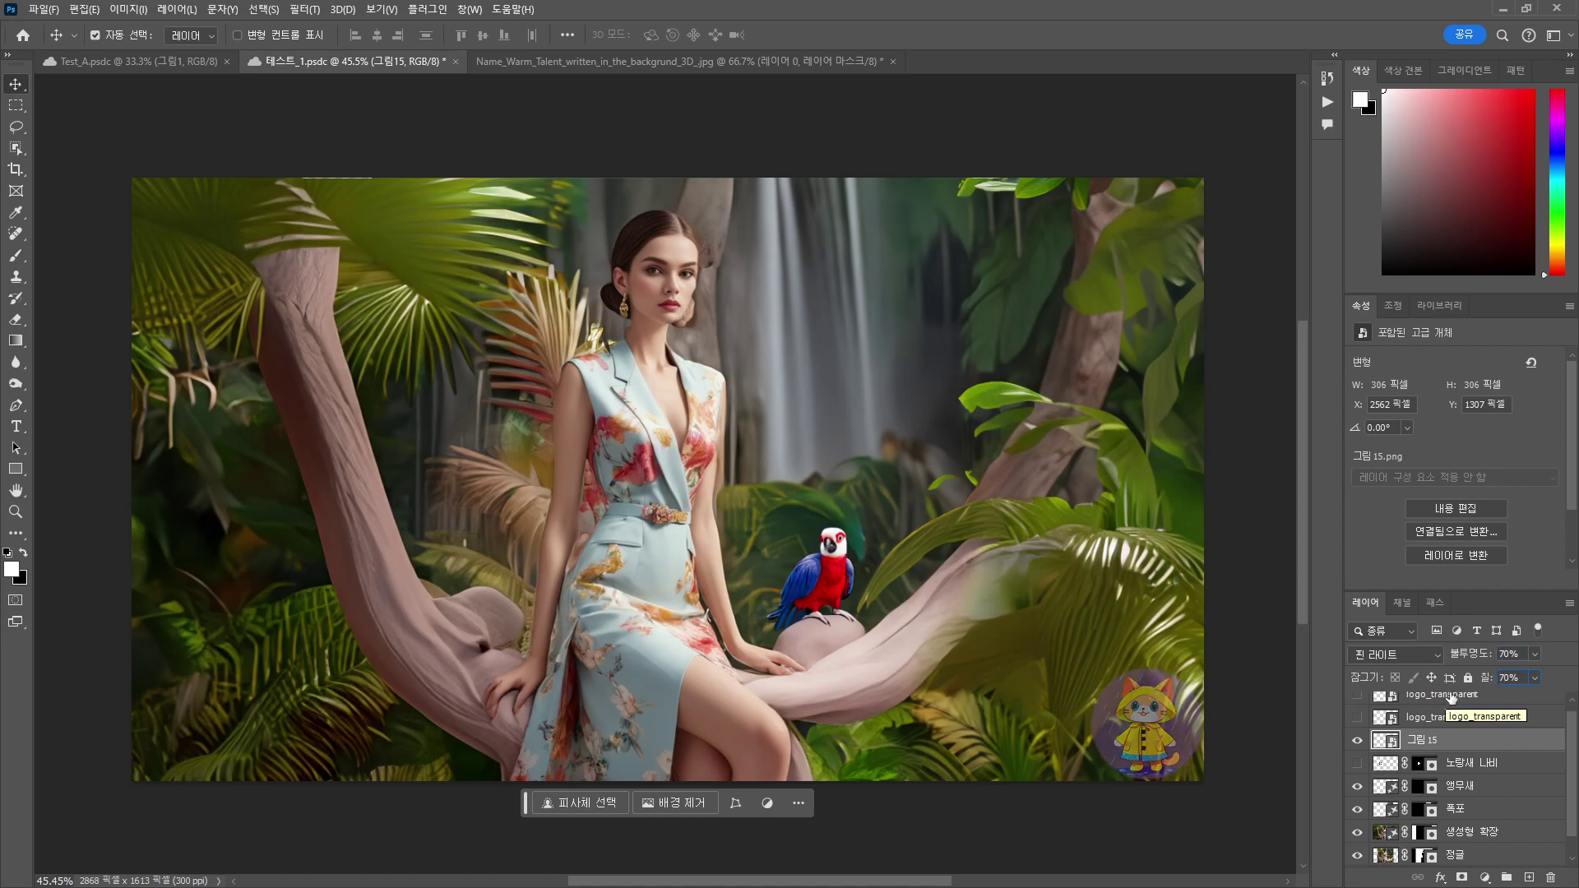
pyautogui.moveTo(1148, 722)
pyautogui.mouseDown()
pyautogui.moveTo(1156, 707)
pyautogui.moveTo(1167, 722)
pyautogui.moveTo(1148, 719)
pyautogui.mouseUp()
# Hide every layer from 그림 15 down to 정글, leaving only the original photo shown.
pyautogui.moveTo(1358, 741); pyautogui.dragTo(1362, 839)
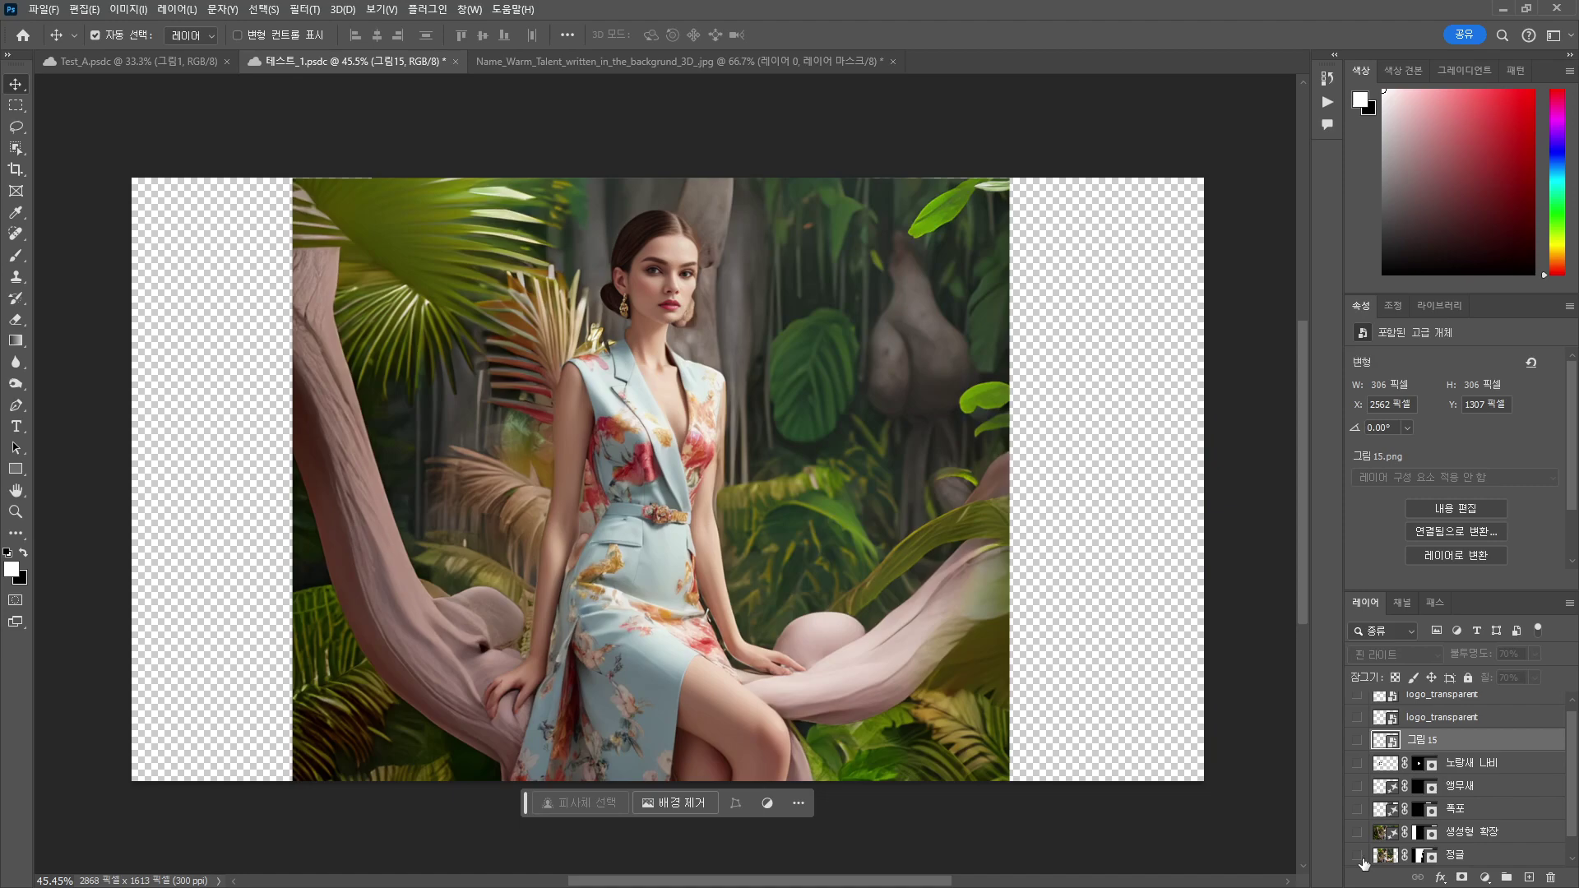
pyautogui.click(1363, 861)
pyautogui.scroll(-1, 1134, 730)
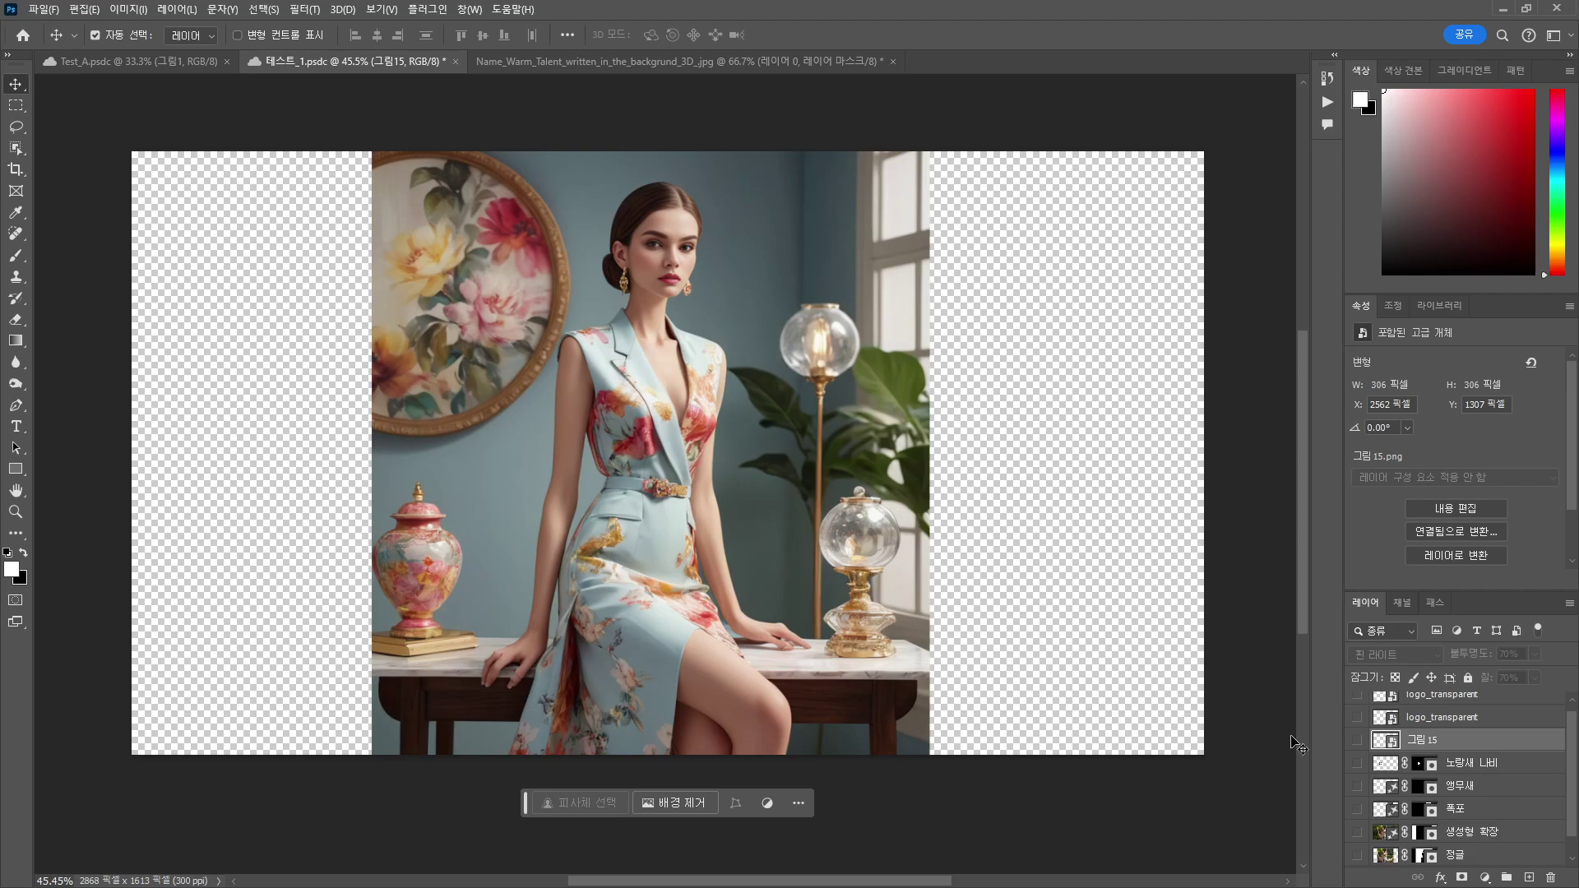
pyautogui.scroll(-1, 1404, 790)
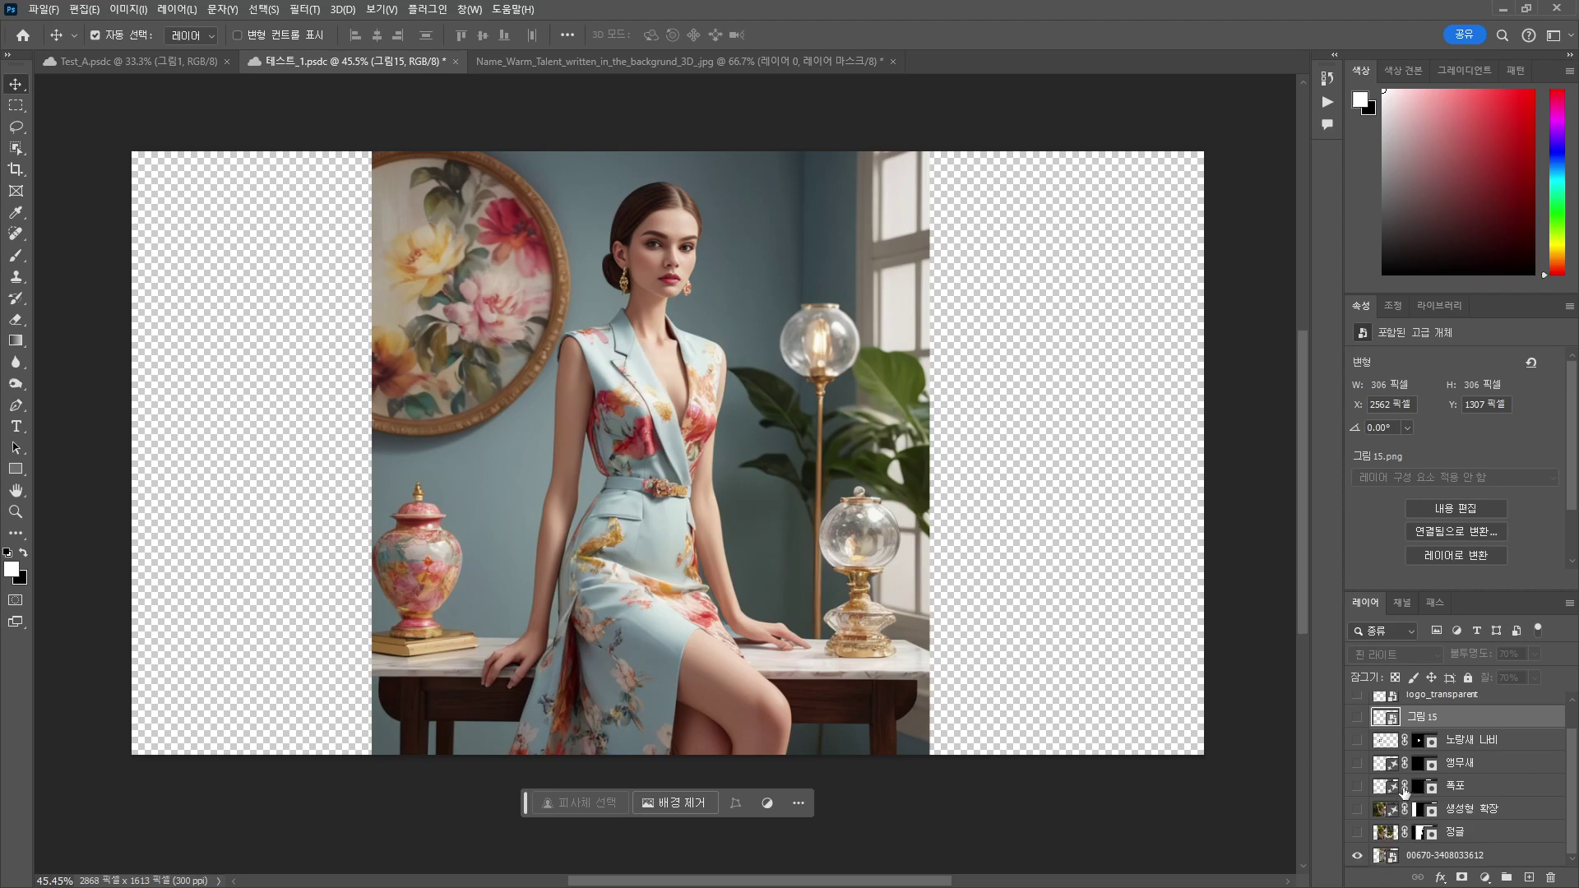
# Make the 정글, 생성형 확장, 폭포 and 앵무새 layers visible one by one from the bottom up.
pyautogui.click(1357, 834)
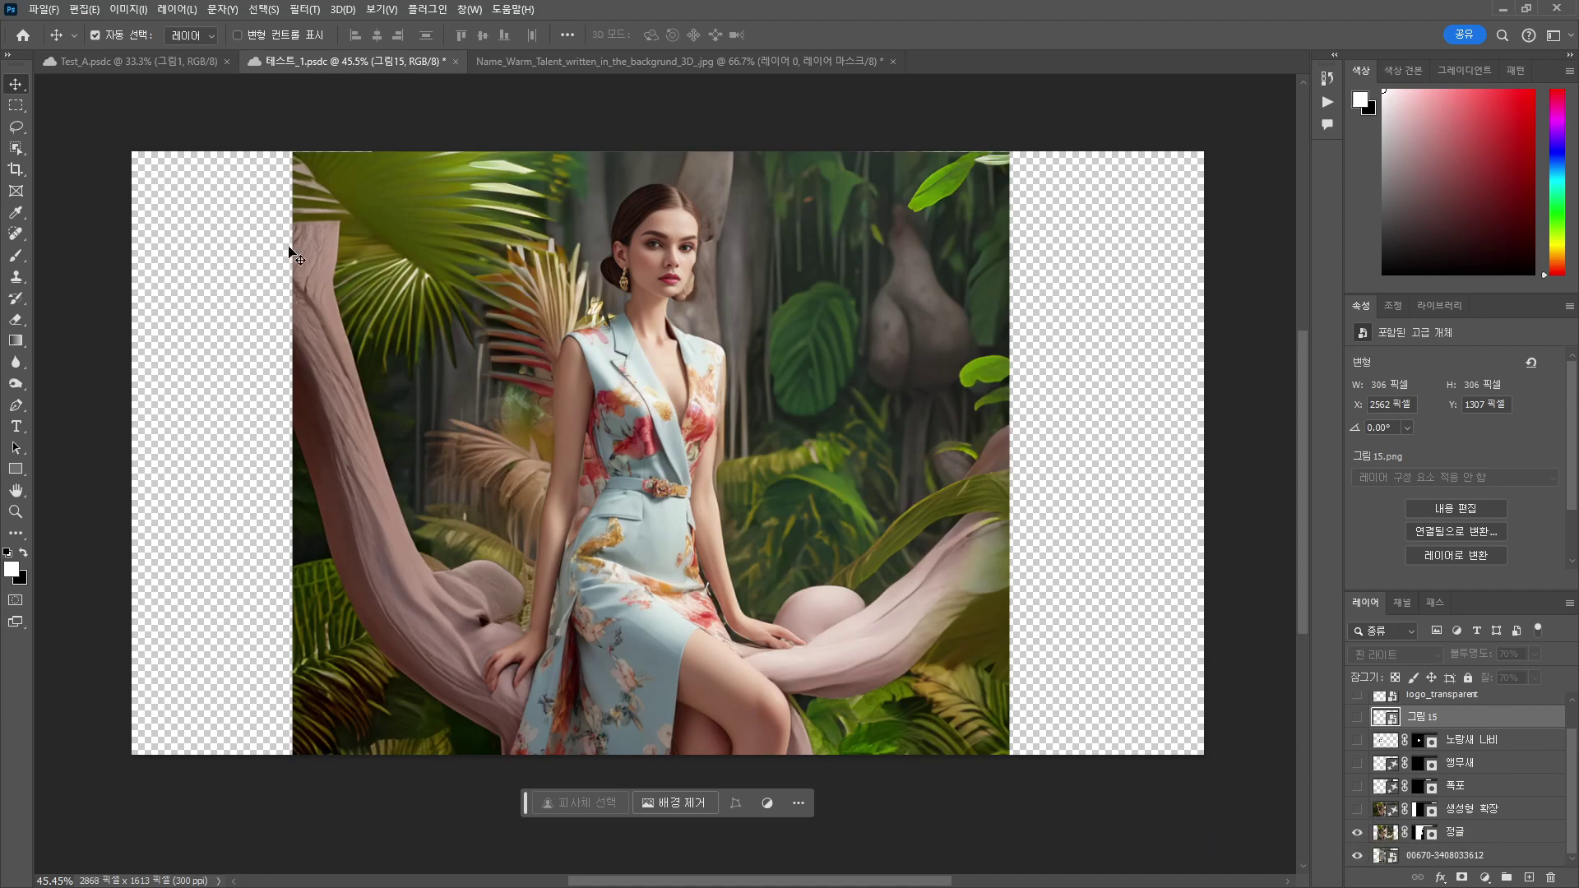
pyautogui.click(1357, 809)
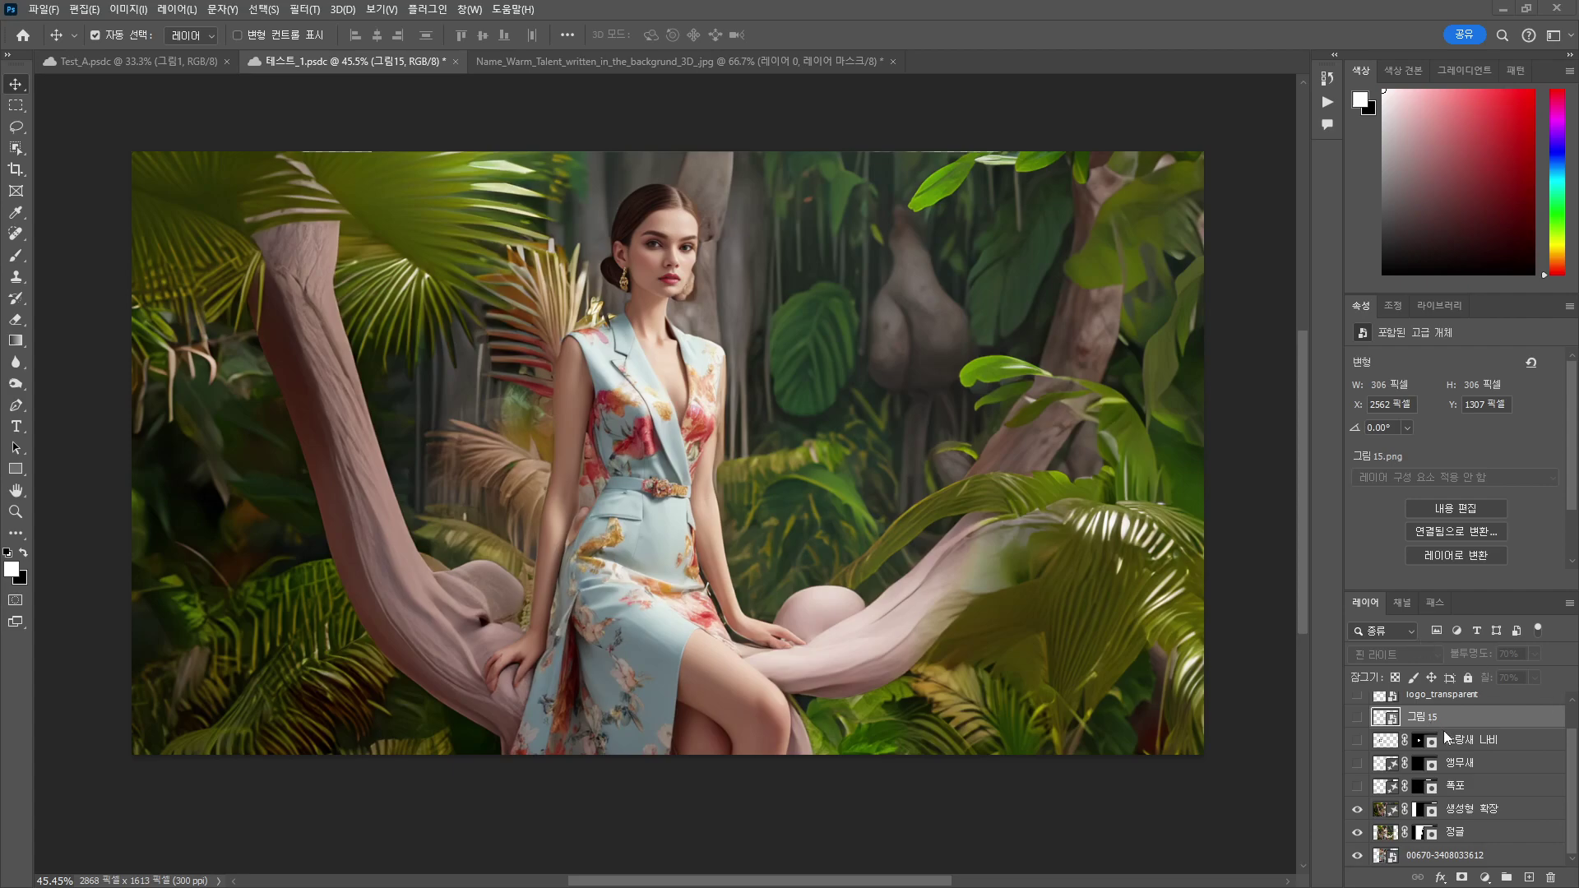
pyautogui.click(1354, 789)
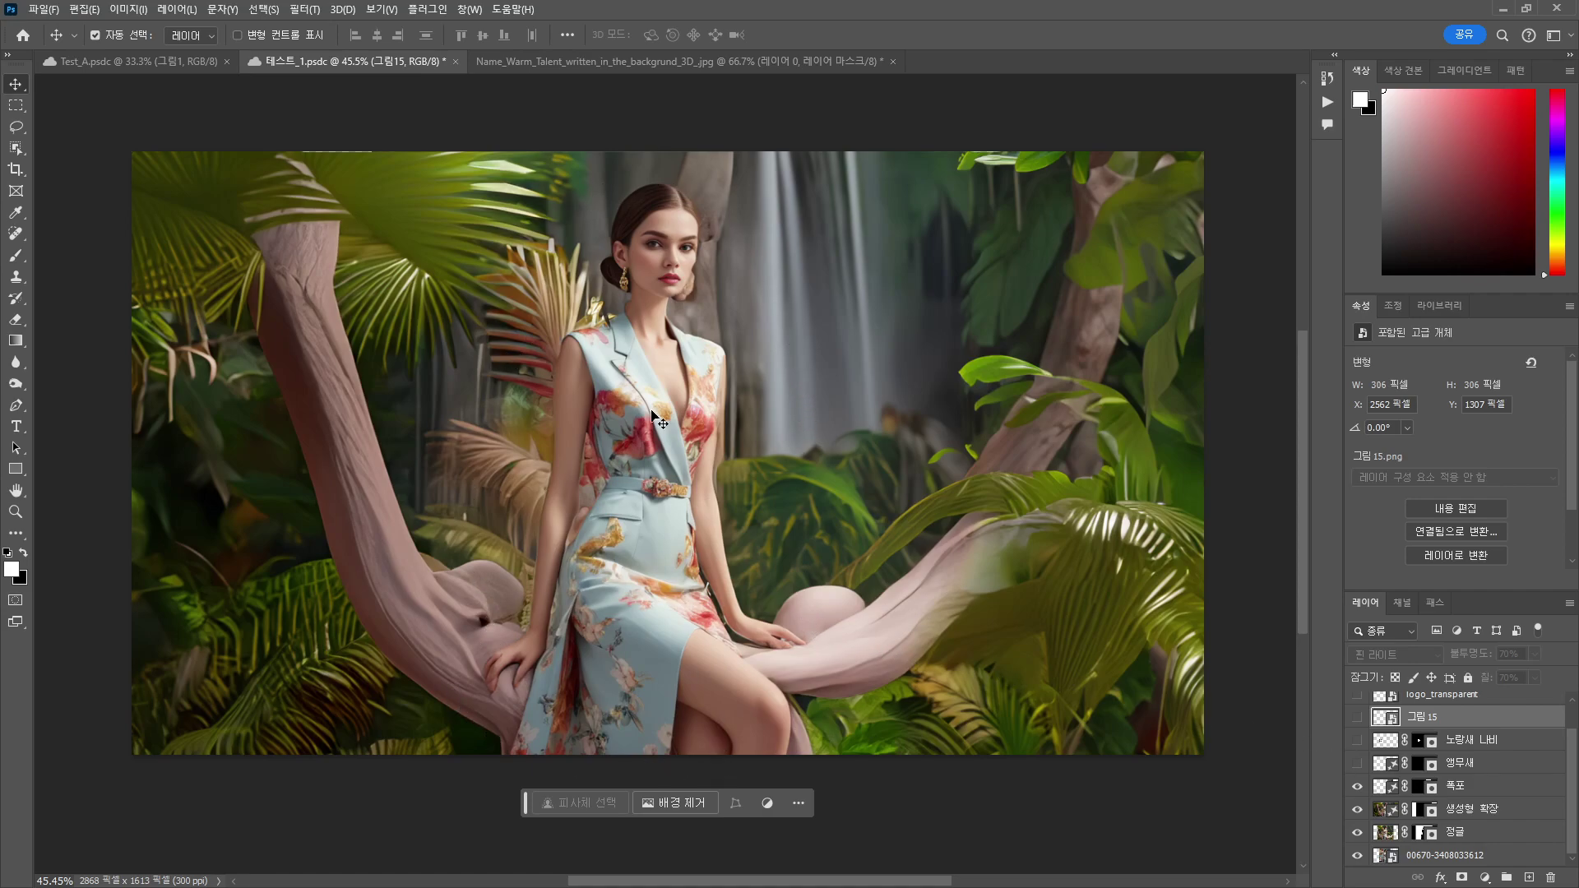
pyautogui.click(1358, 764)
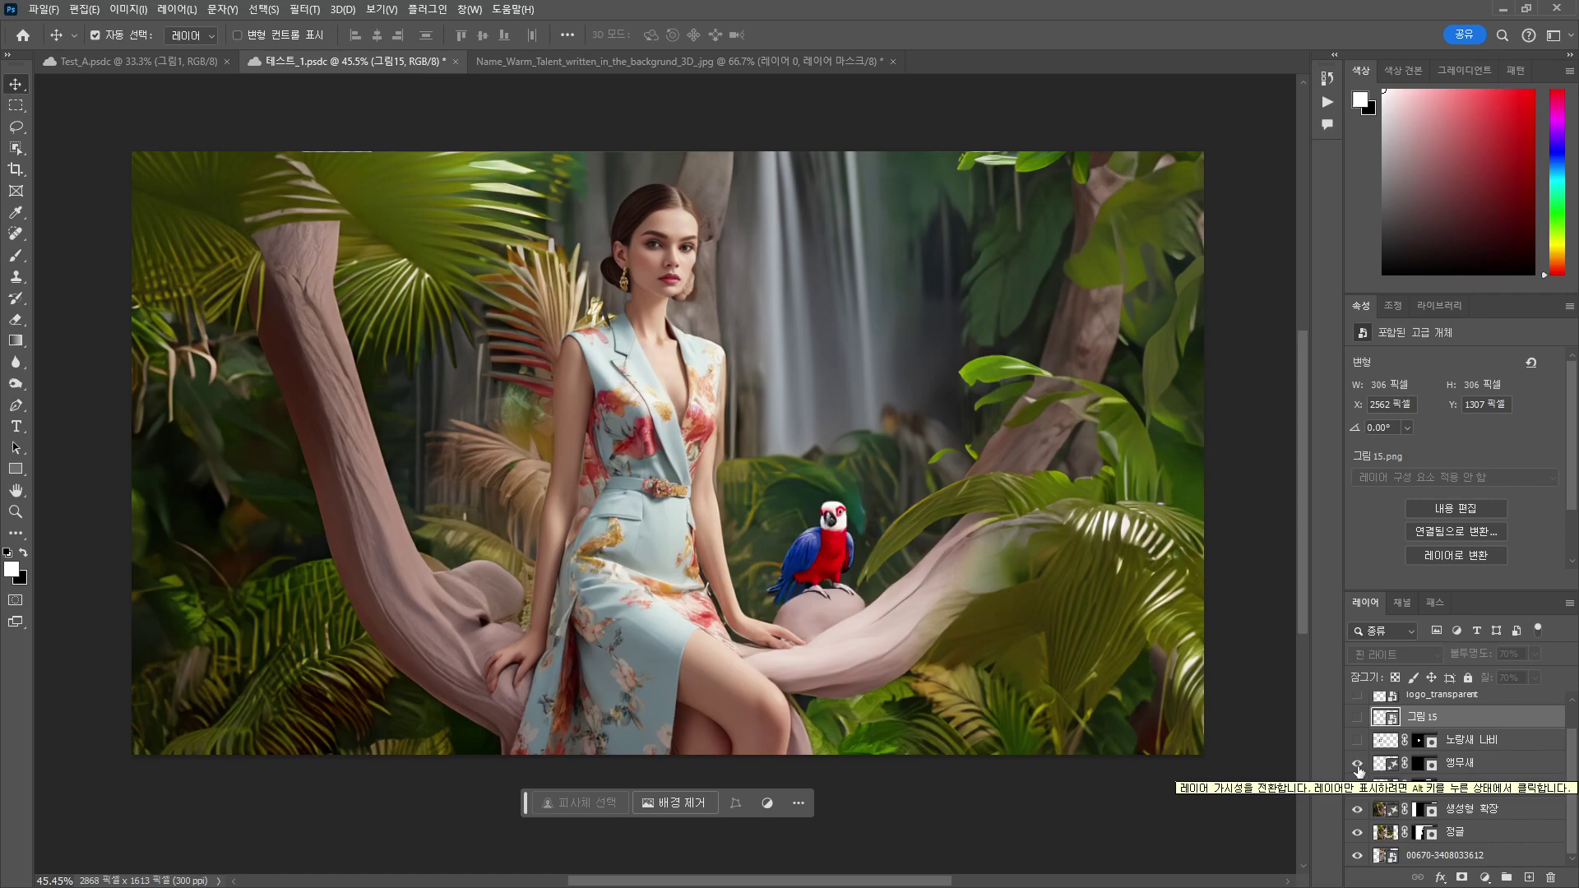
# Toggle the small Warm Talent logo layer on and off, and make the 그림 15 layer visible instead.
pyautogui.click(1357, 696)
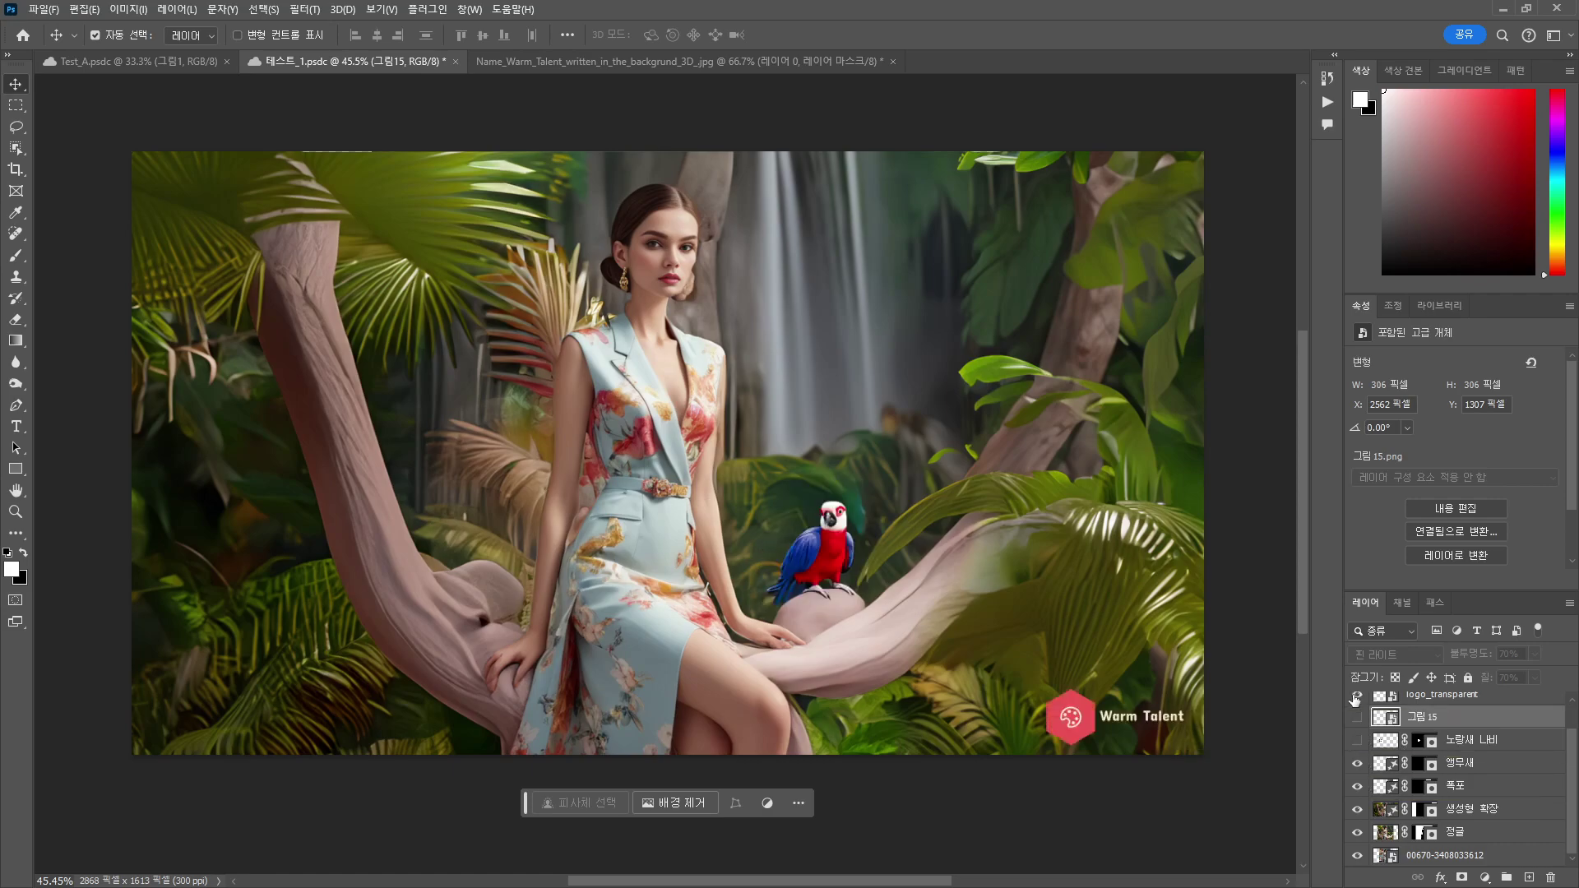
pyautogui.click(1356, 697)
pyautogui.scroll(1, 1358, 740)
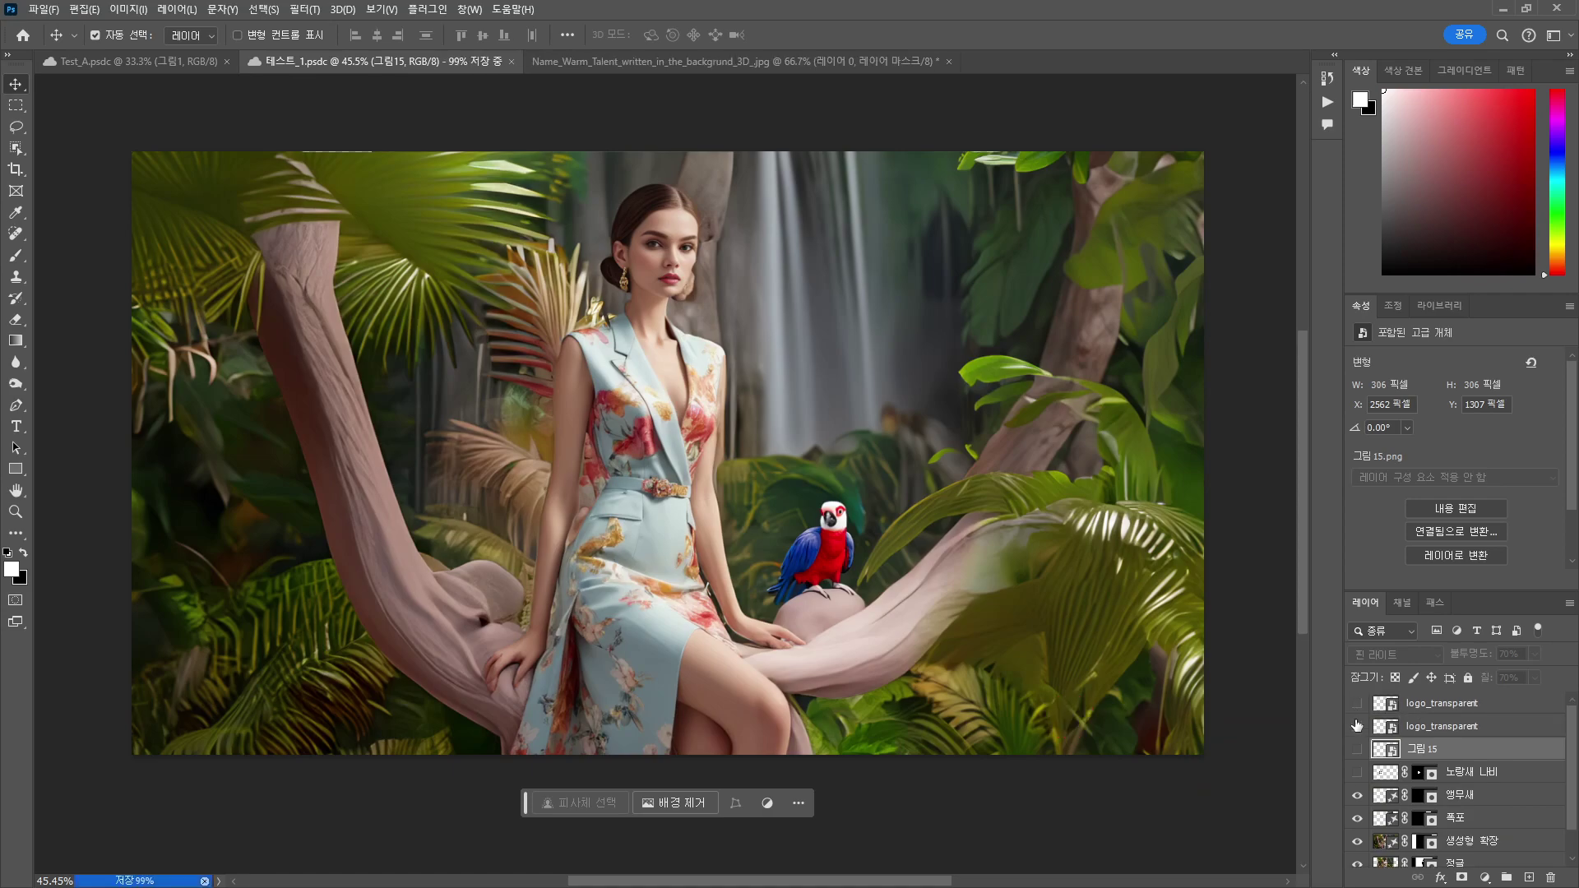
pyautogui.click(1357, 750)
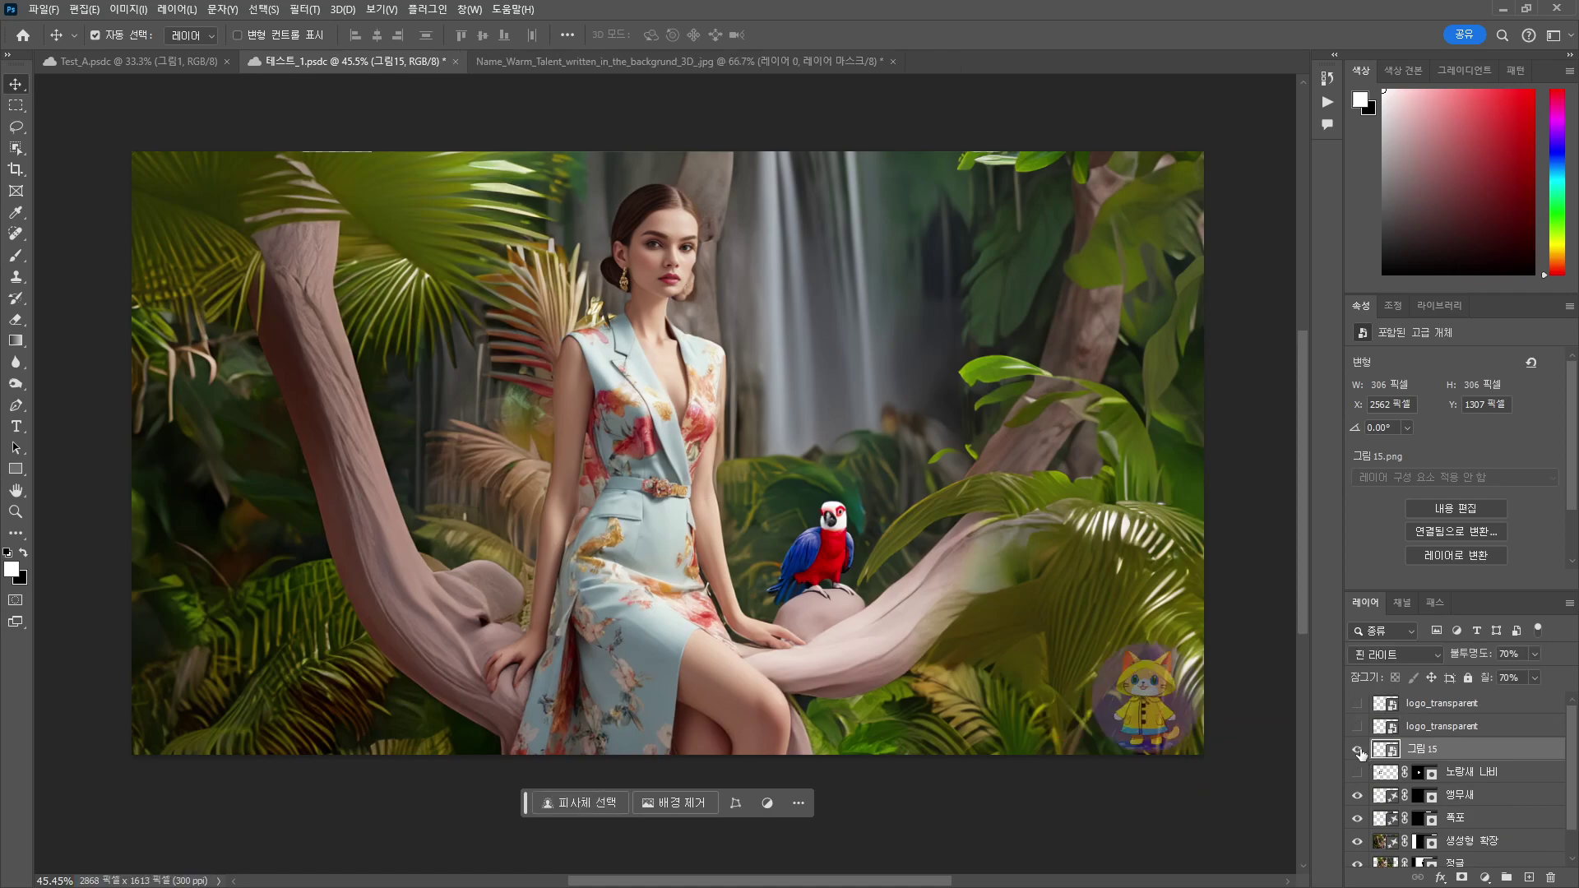